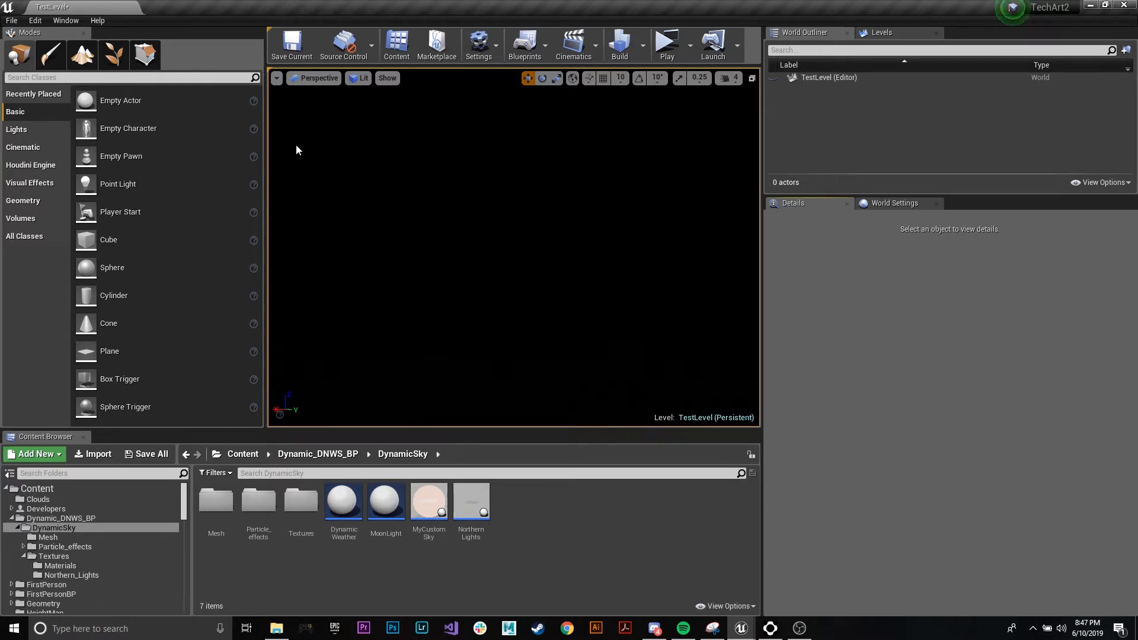
# Check the built-in plugins matching "niaga" to see whether Niagara and Niagara Extras are enabled, and close the plugin list
pyautogui.click(34, 22)
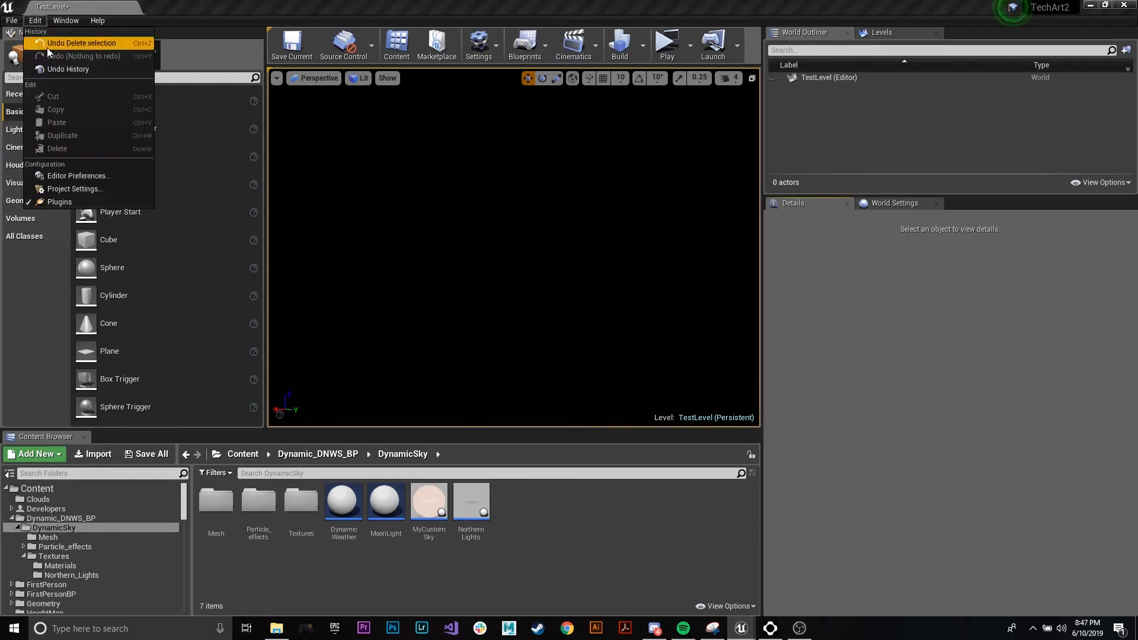
pyautogui.click(59, 203)
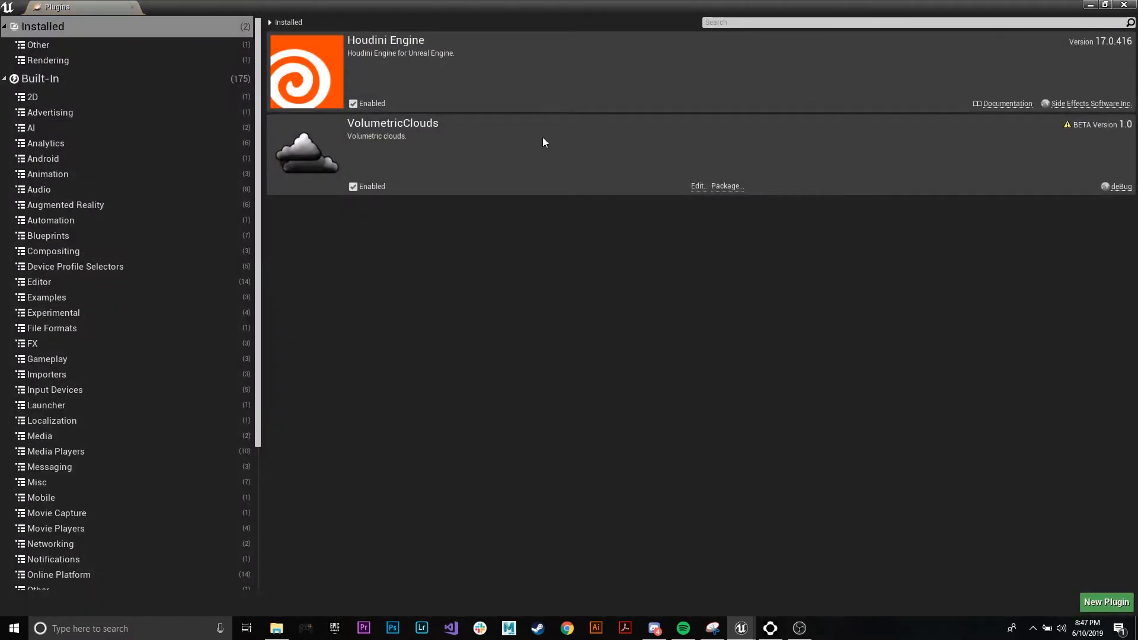
pyautogui.click(778, 22)
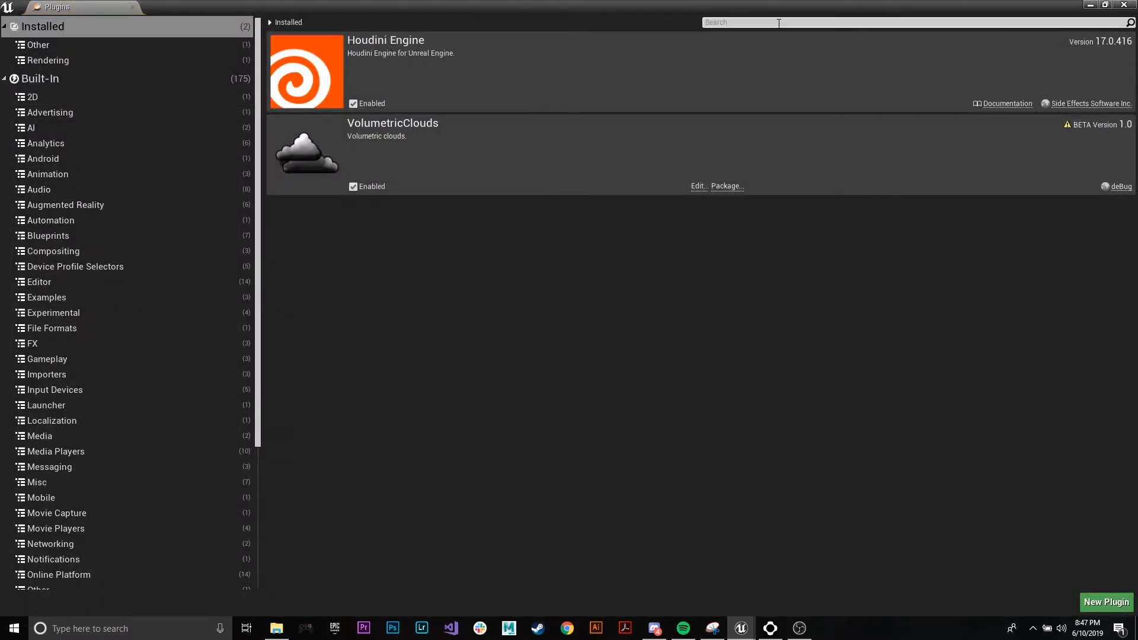
pyautogui.write('niaga')
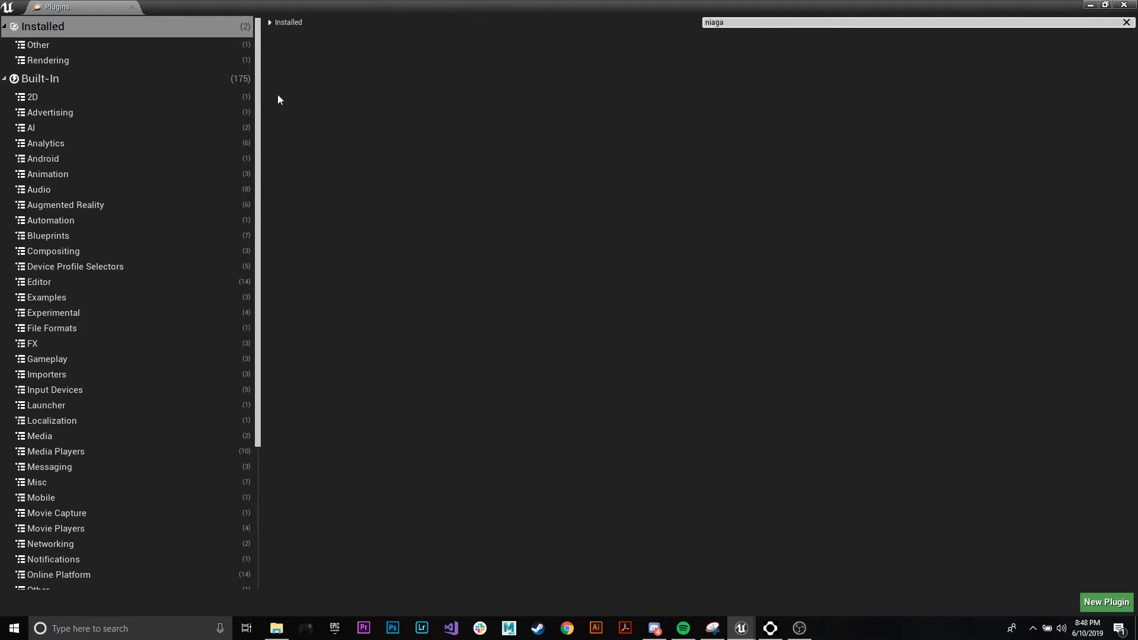
pyautogui.click(84, 83)
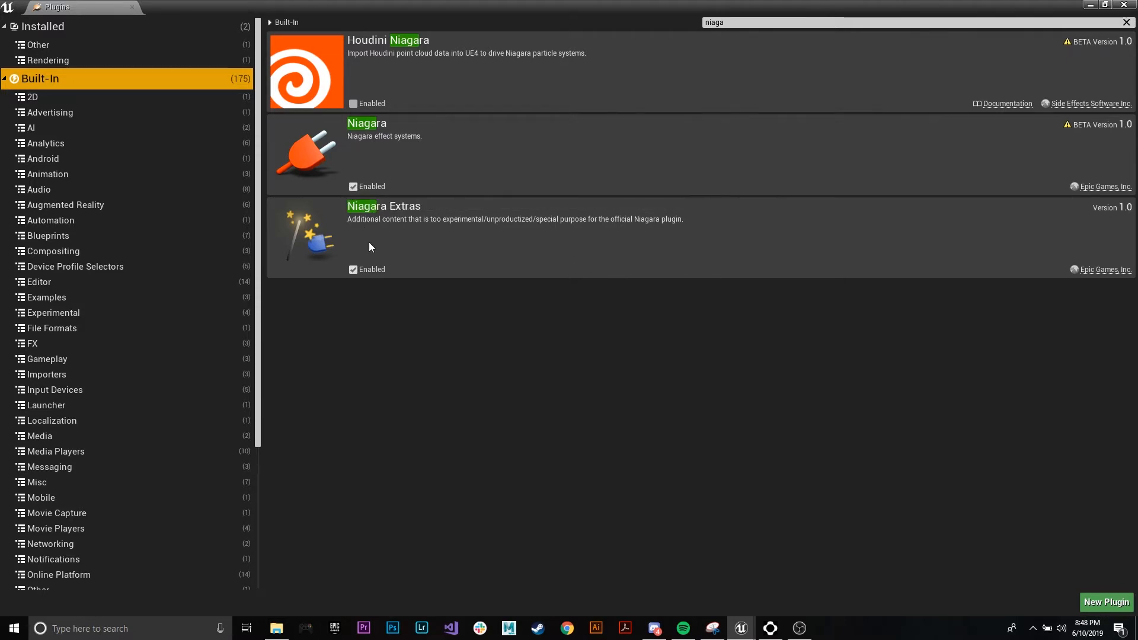
pyautogui.click(1125, 5)
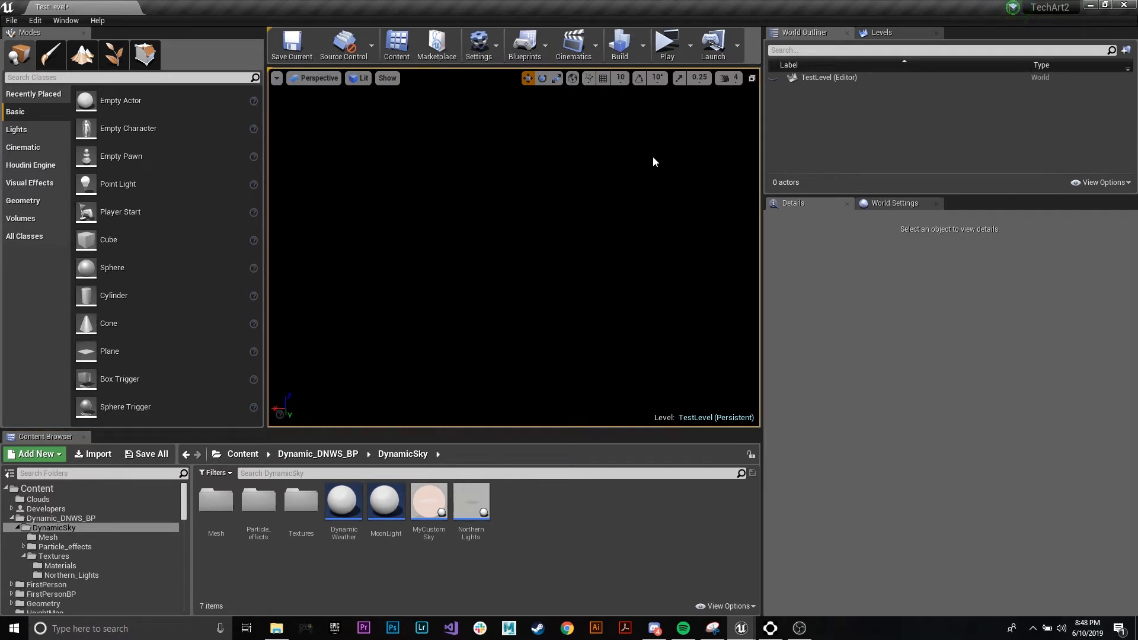
# Browse from the Content root through Dynamic_DNWS_BP into the DynamicSky folder and look at its blueprint assets
pyautogui.click(243, 454)
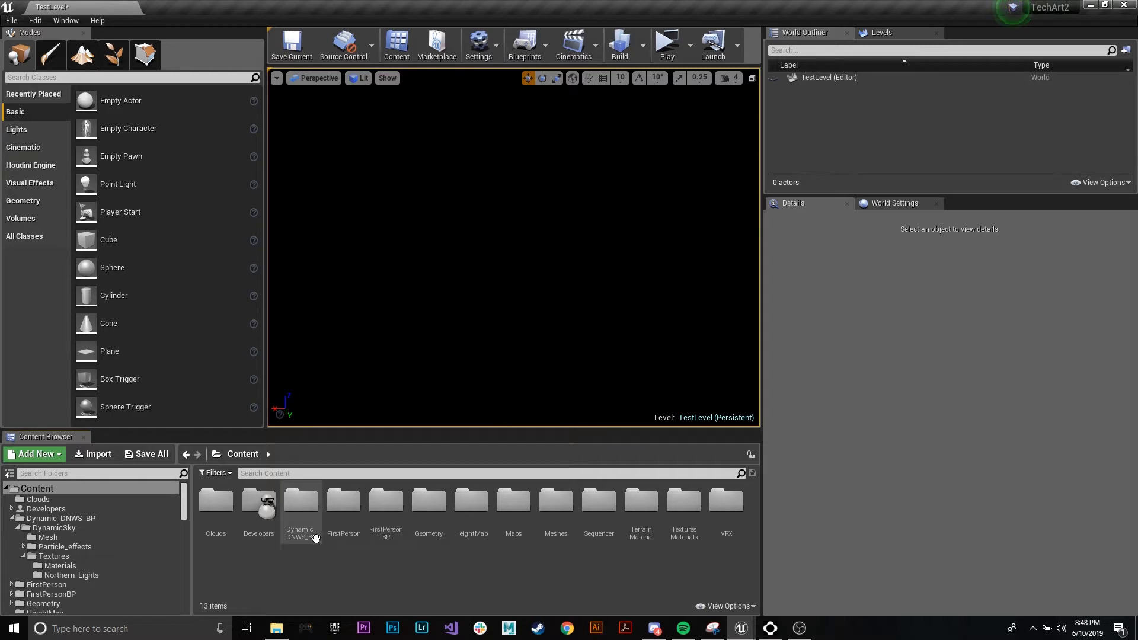
pyautogui.doubleClick(308, 511)
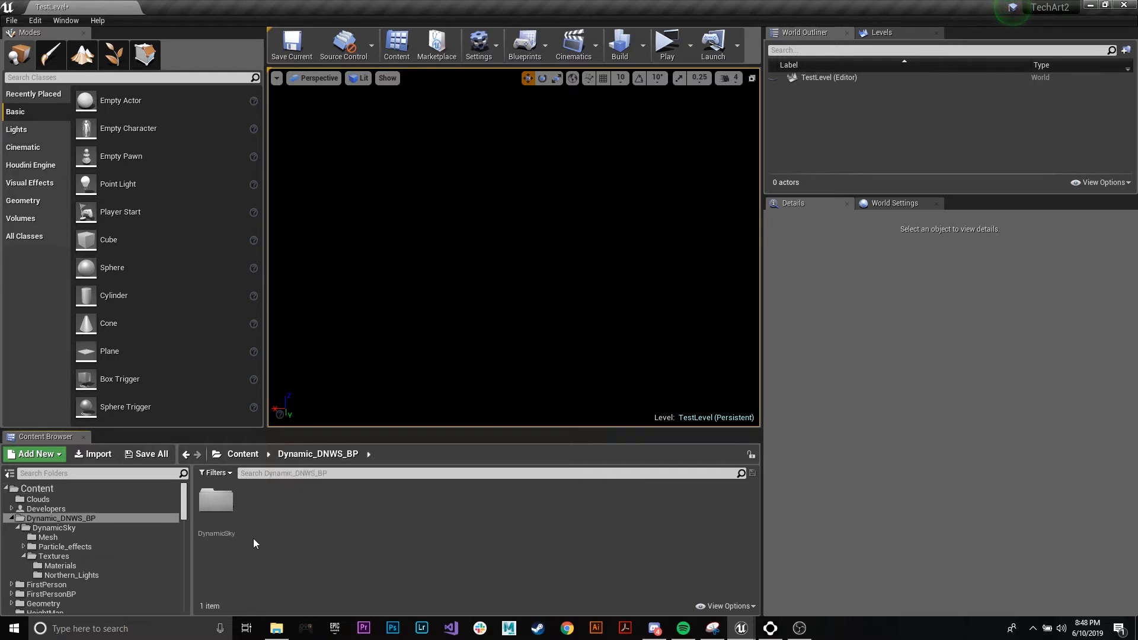
pyautogui.doubleClick(224, 499)
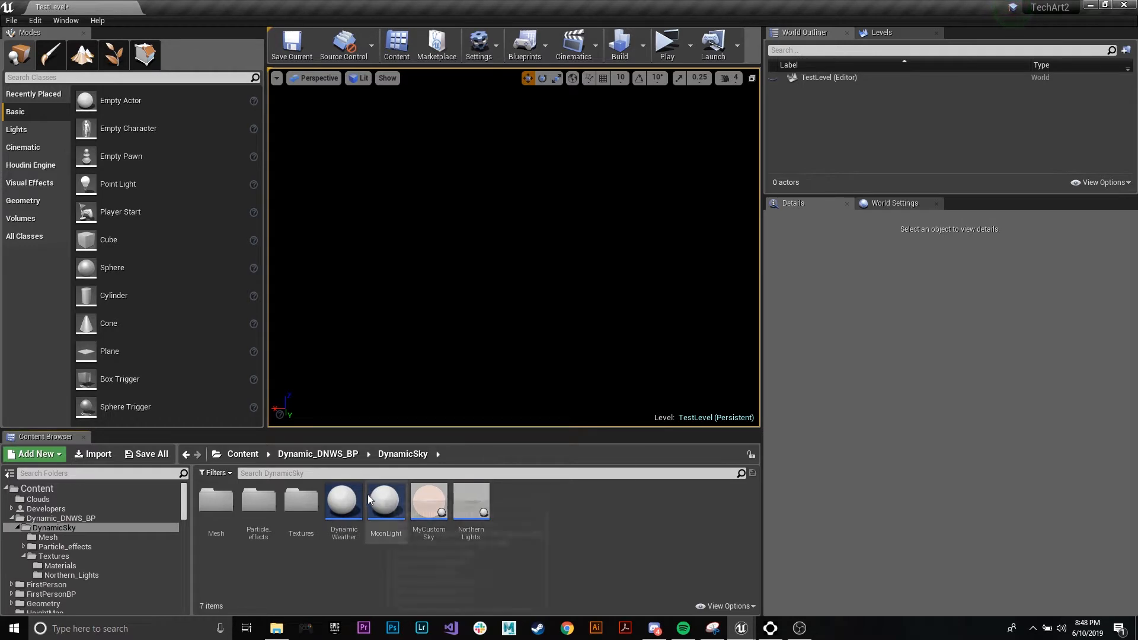
pyautogui.click(428, 502)
pyautogui.click(350, 497)
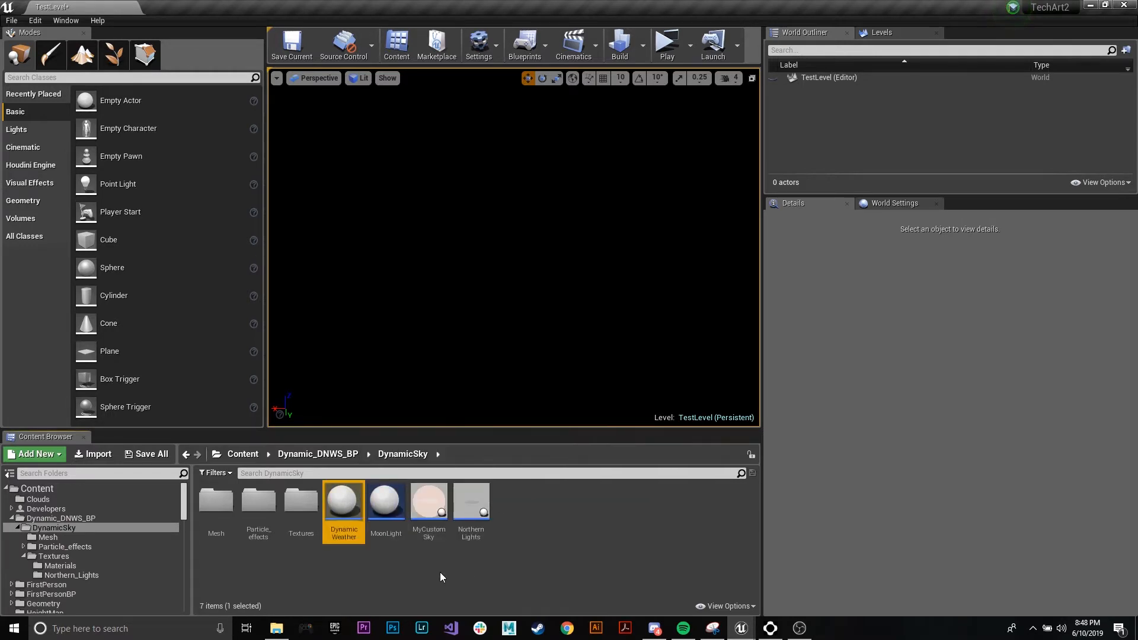
pyautogui.click(506, 577)
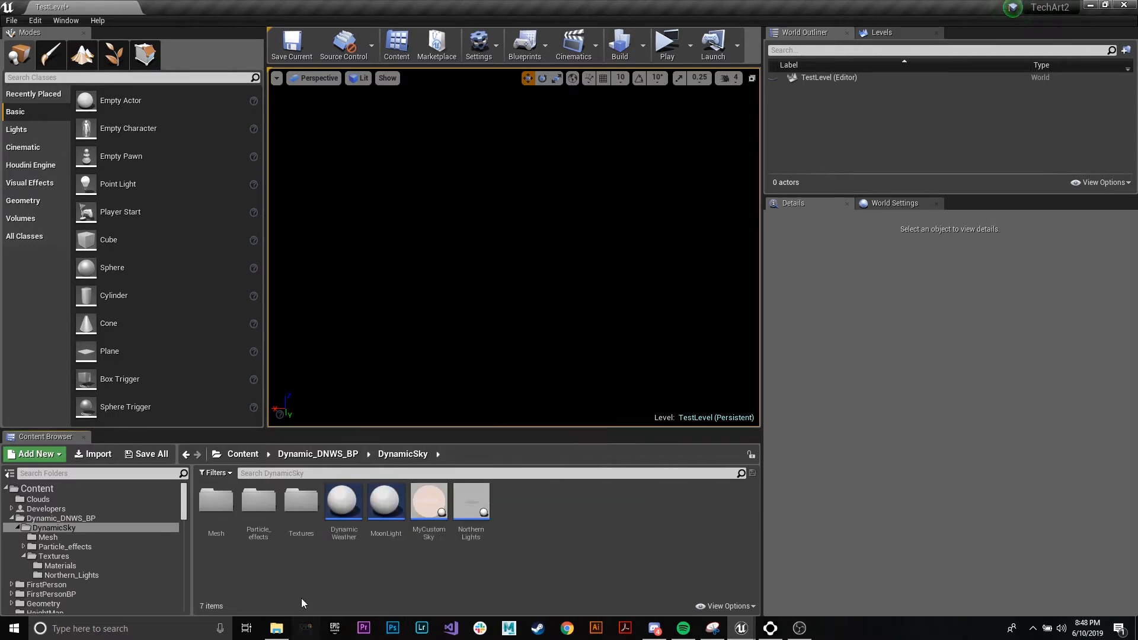
# Look through the Mesh, Particle_effects and Textures subfolders of DynamicSky and return to the DynamicSky folder
pyautogui.doubleClick(214, 503)
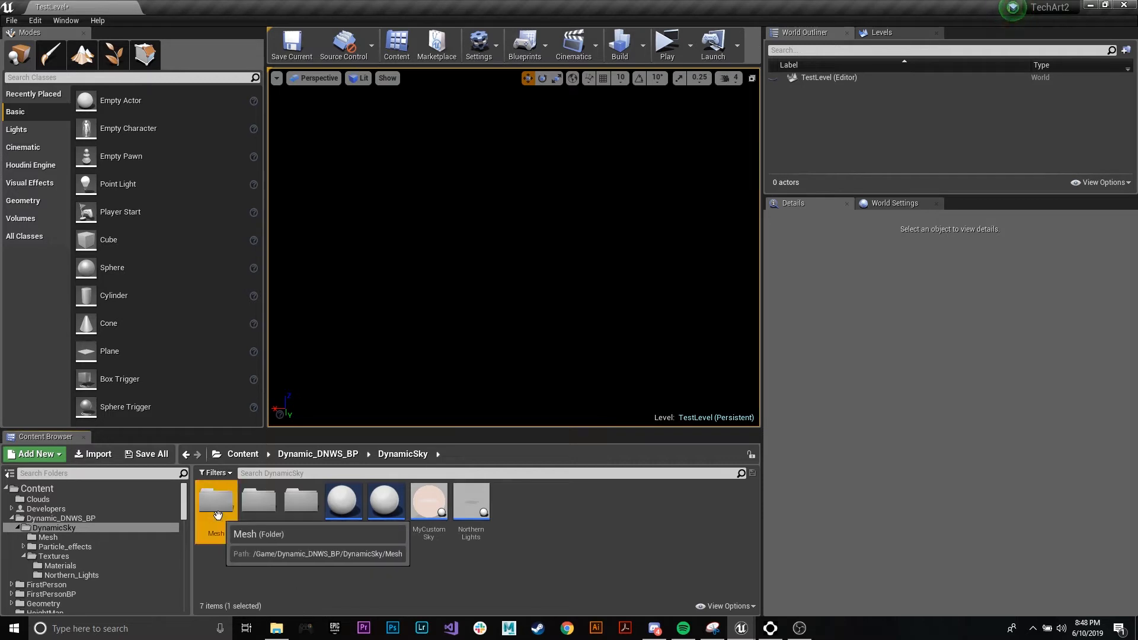
pyautogui.click(412, 455)
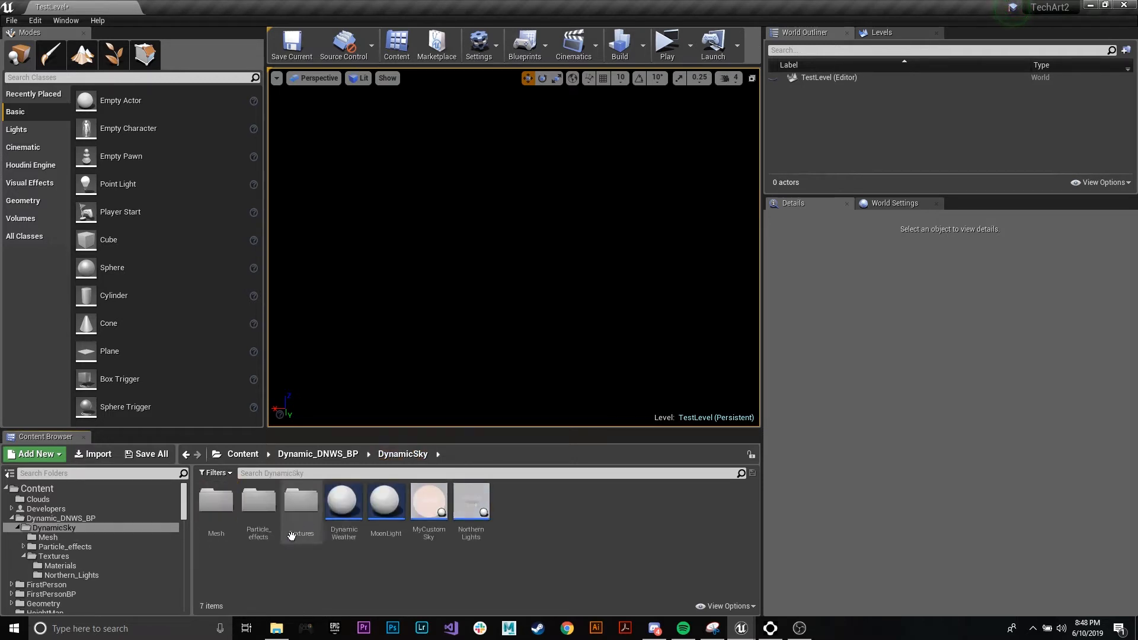
pyautogui.doubleClick(260, 504)
pyautogui.click(406, 453)
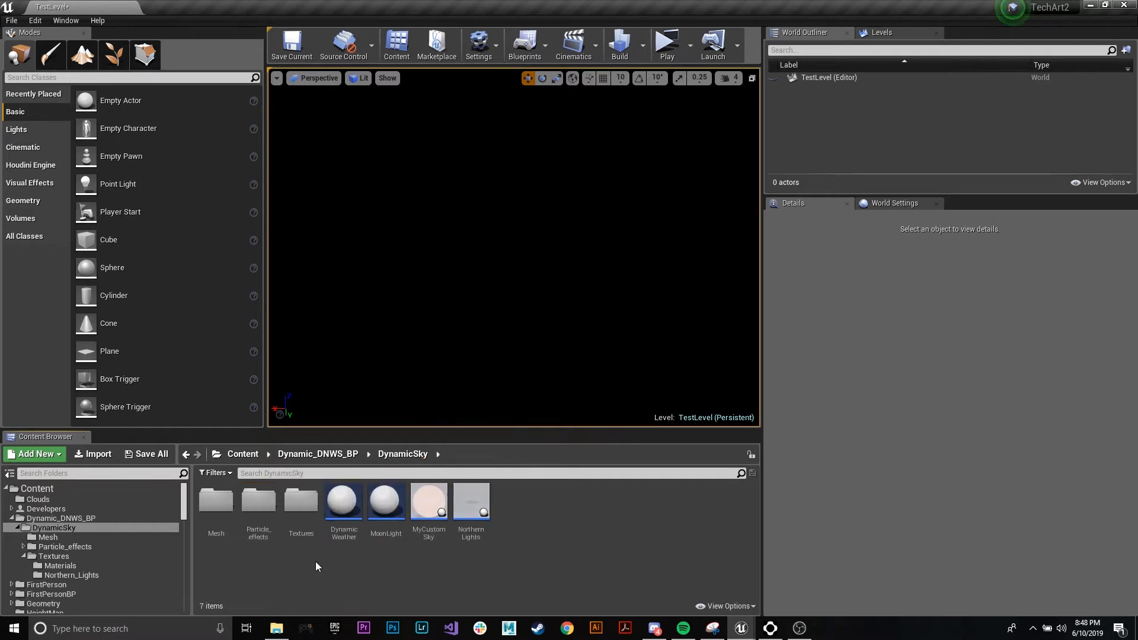
pyautogui.click(304, 508)
pyautogui.doubleClick(302, 502)
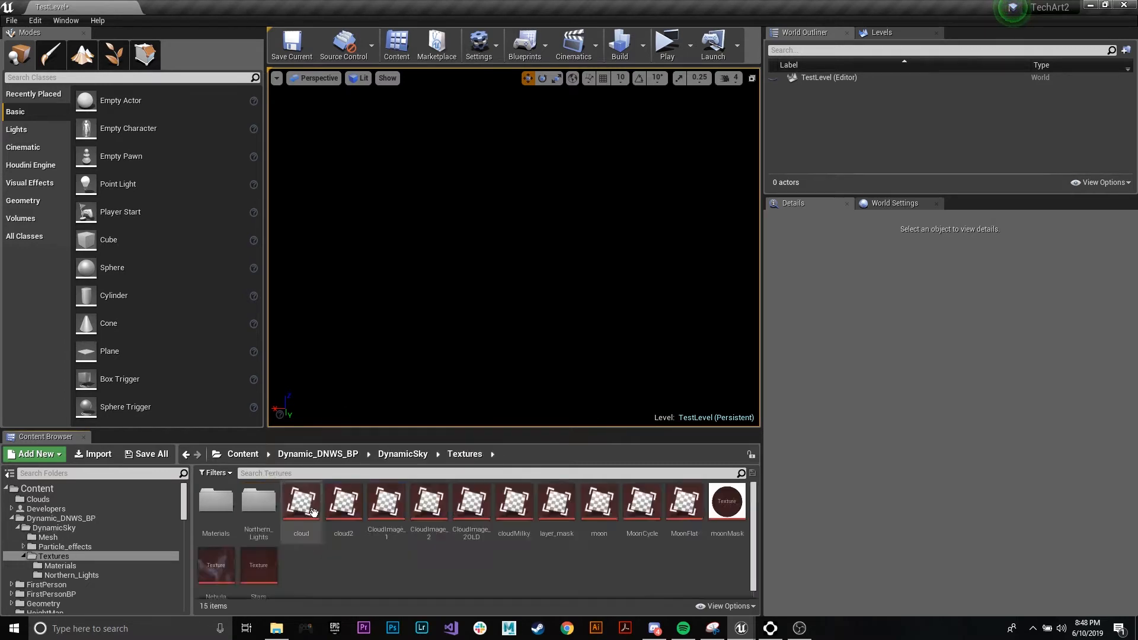
pyautogui.click(396, 455)
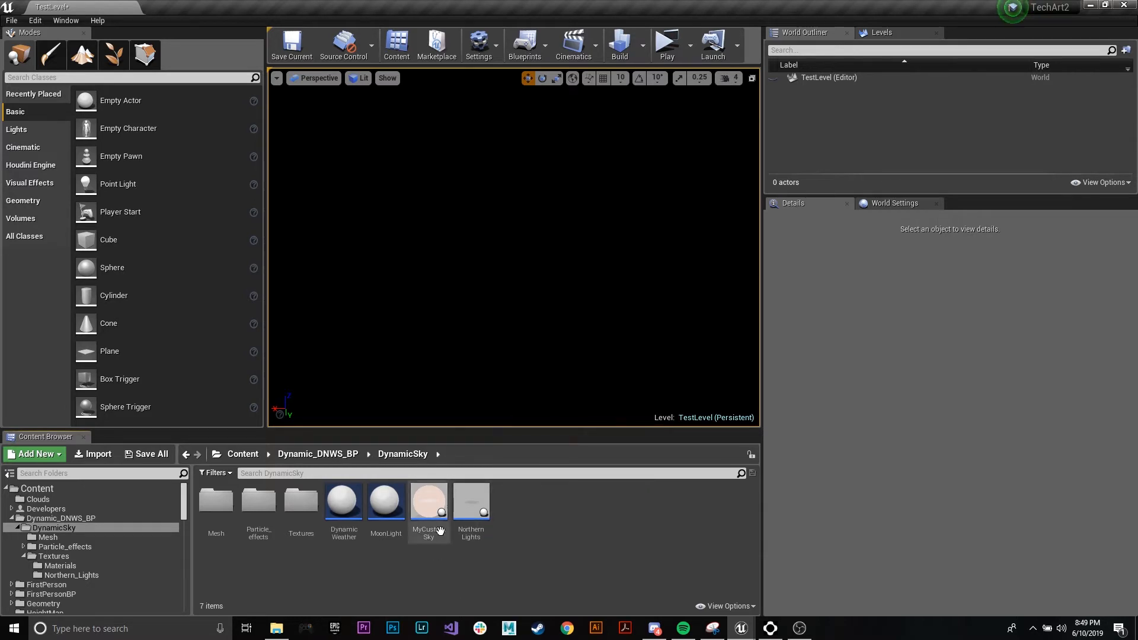
# Place the DynamicWeather and MyCustomSky blueprints from the DynamicSky folder into the empty TestLevel
pyautogui.moveTo(440, 531)
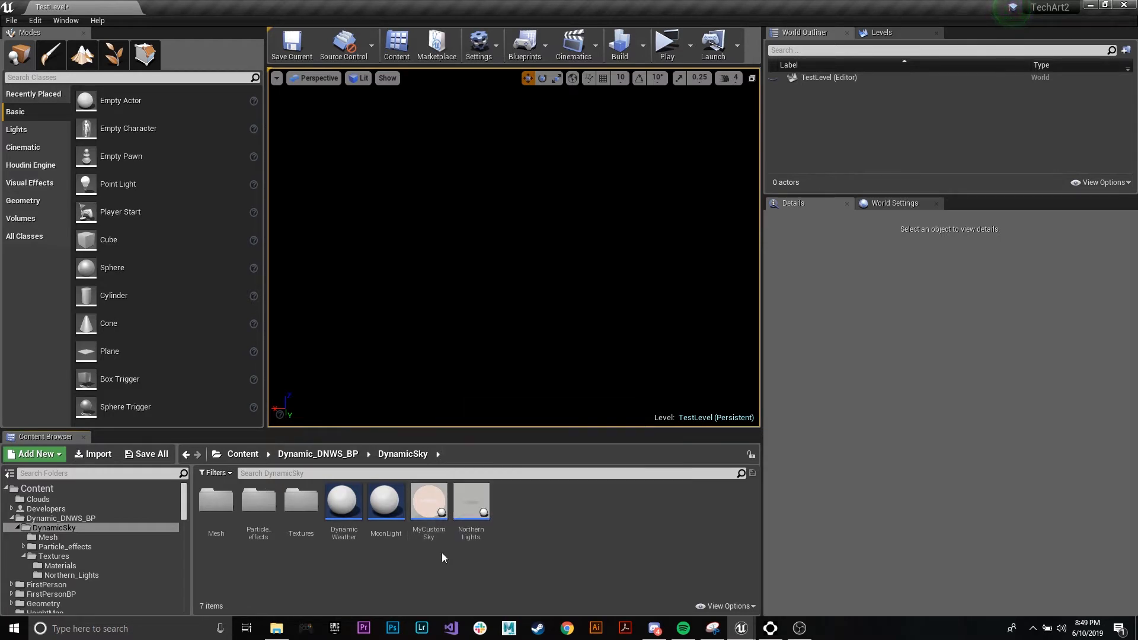
pyautogui.moveTo(339, 508)
pyautogui.moveTo(340, 507); pyautogui.dragTo(490, 211)
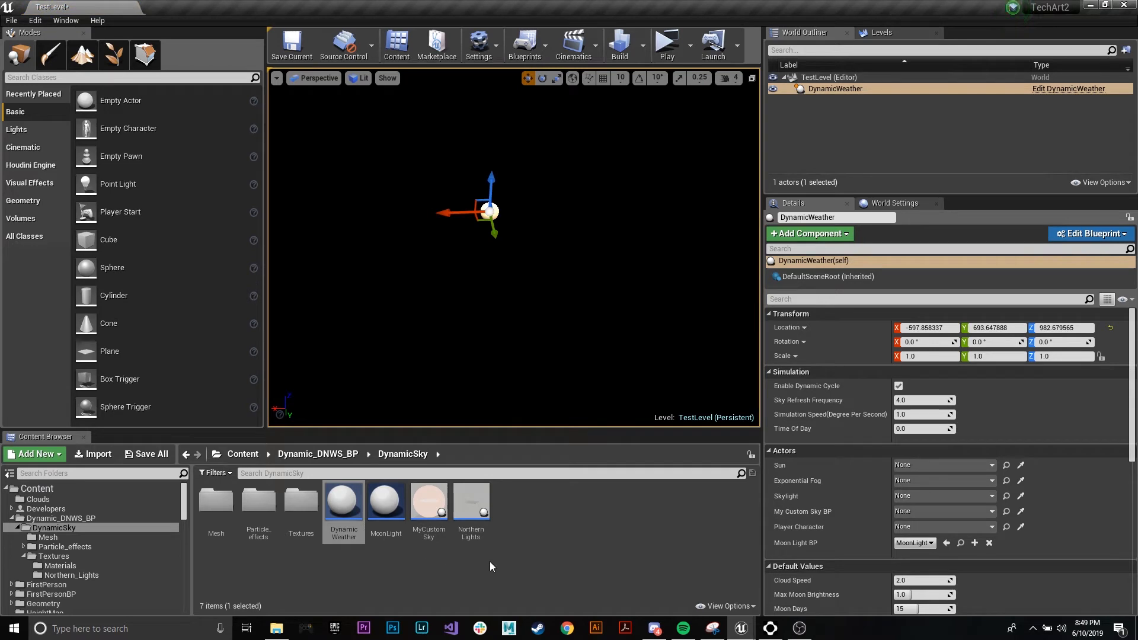
pyautogui.click(474, 558)
pyautogui.moveTo(439, 494)
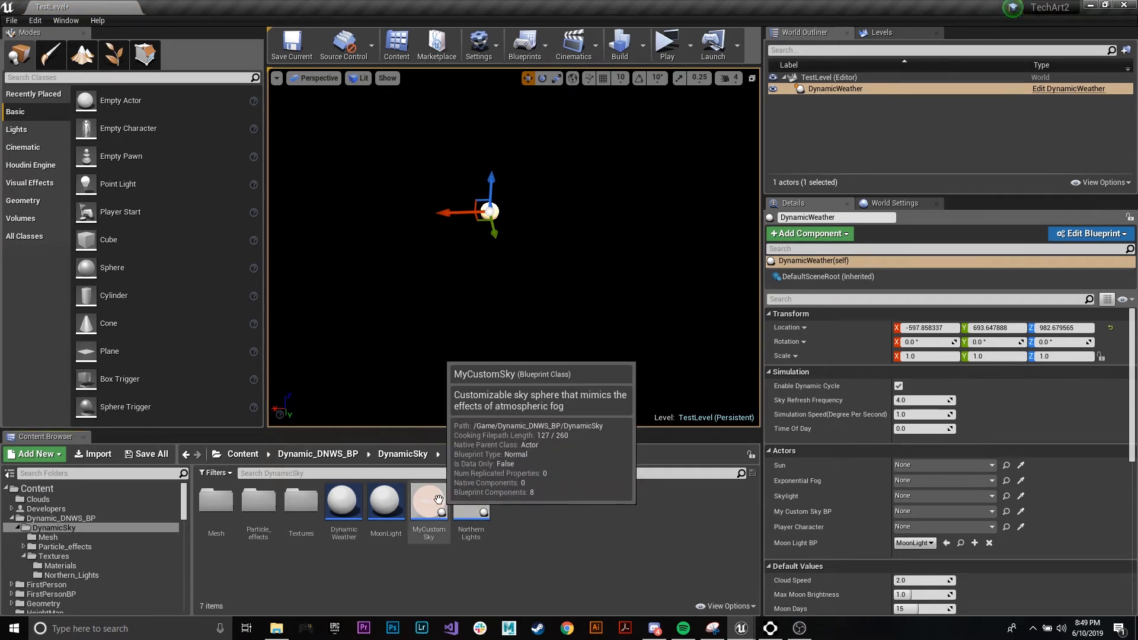
pyautogui.moveTo(439, 494); pyautogui.dragTo(525, 256)
pyautogui.moveTo(574, 330); pyautogui.dragTo(563, 297, button='right')
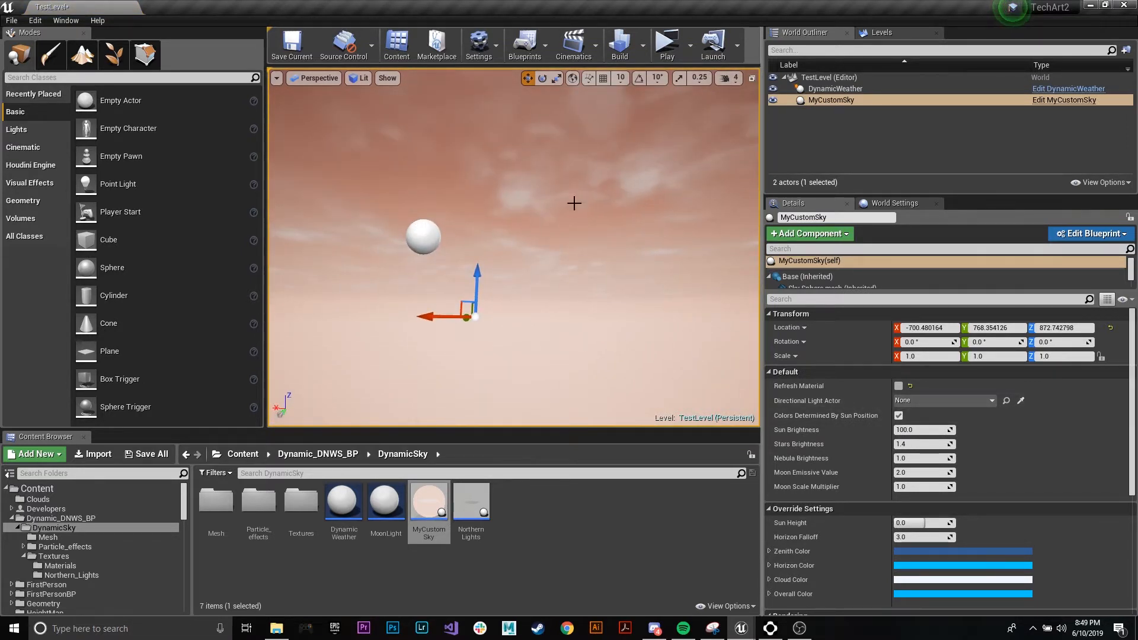
# Select the DynamicWeather actor and collapse its Simulation, Actors, Default Values and Rain VFX Values categories for an overview
pyautogui.click(851, 89)
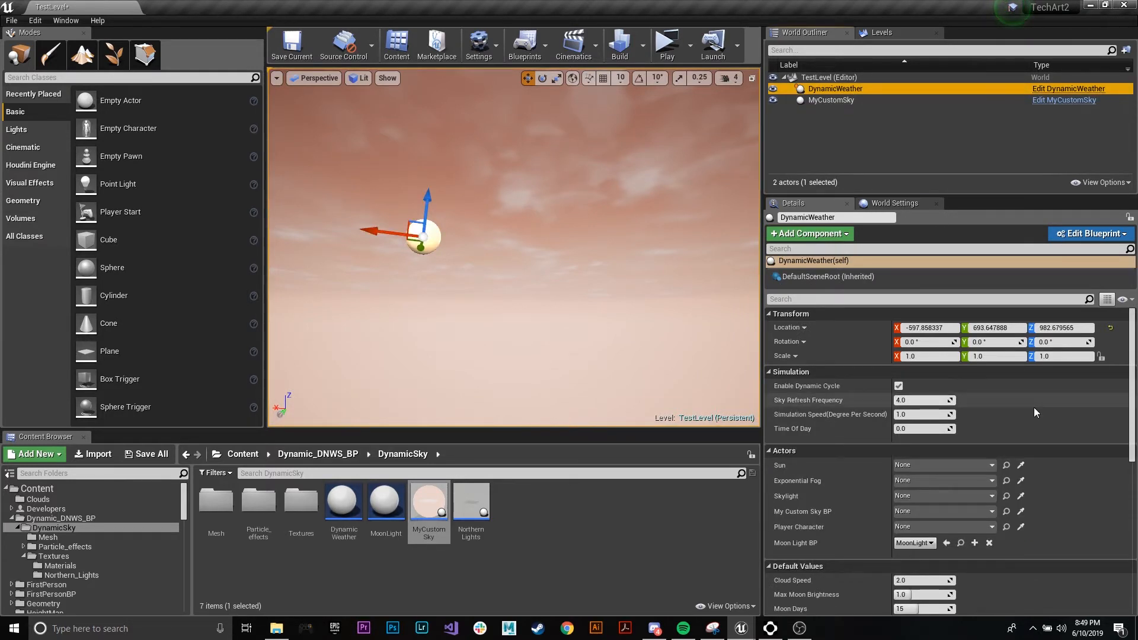
pyautogui.scroll(-2, 1007, 409)
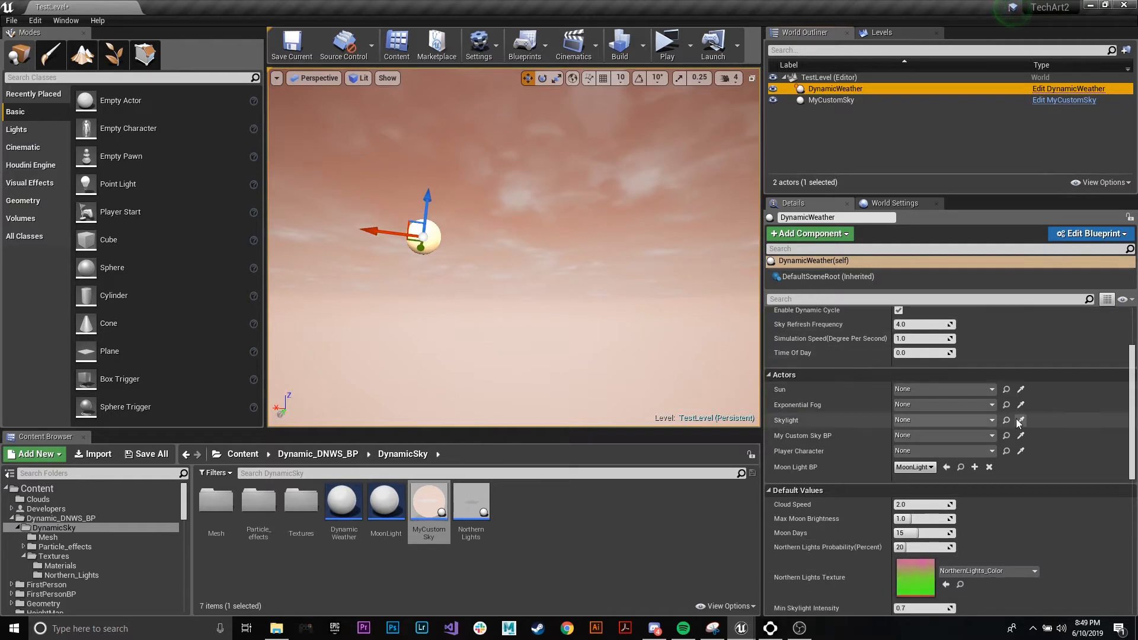
pyautogui.scroll(2, 996, 415)
pyautogui.click(769, 372)
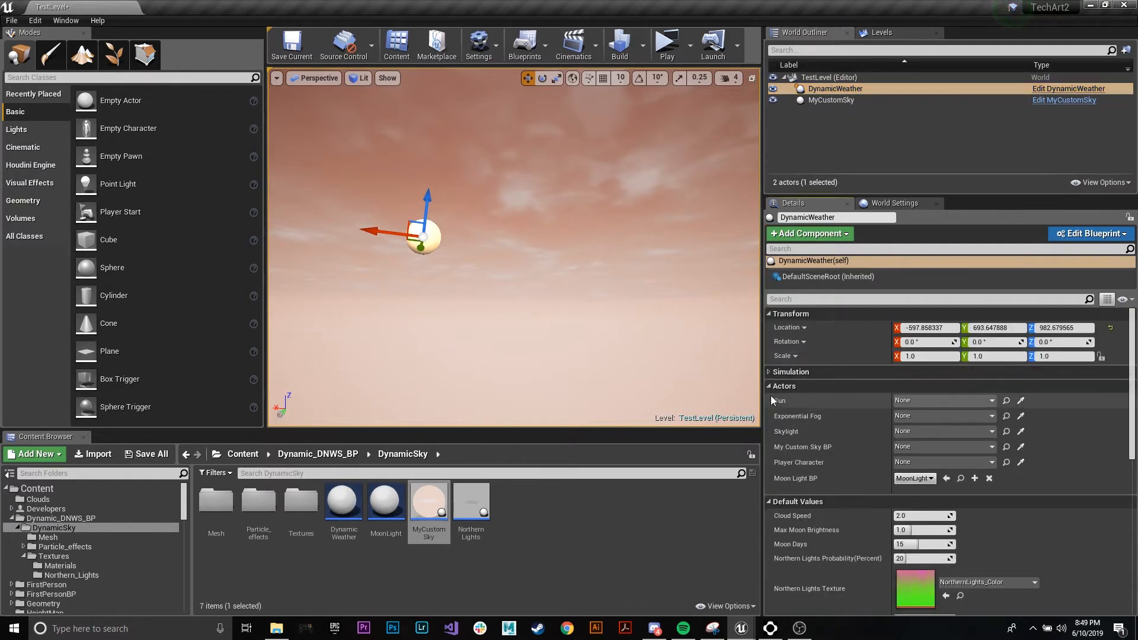
pyautogui.click(768, 386)
pyautogui.click(769, 400)
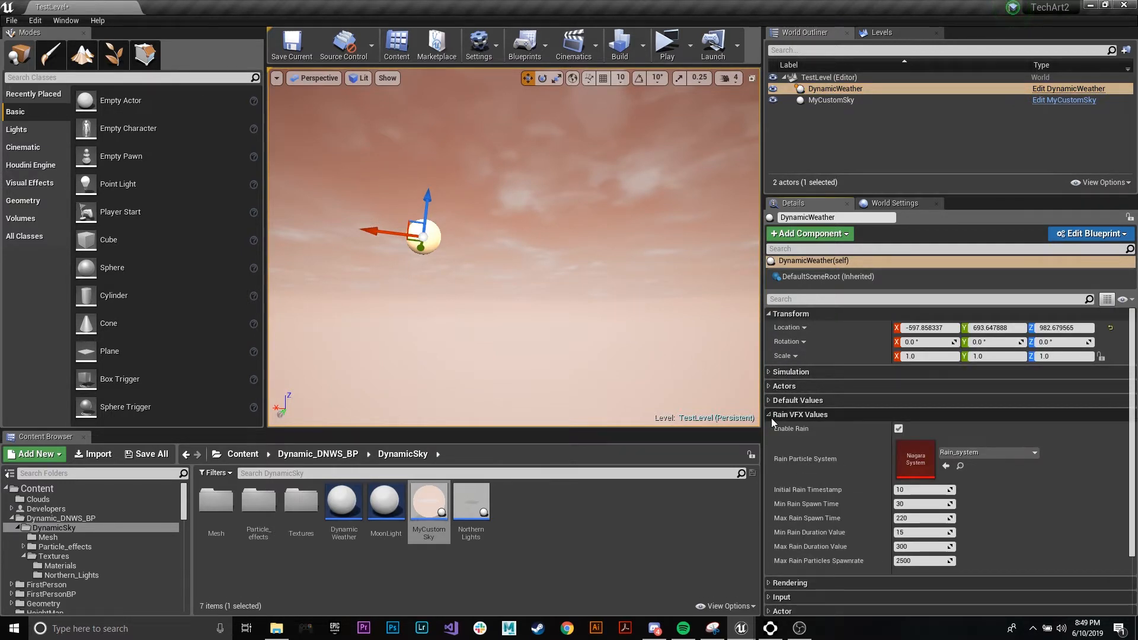
pyautogui.click(770, 414)
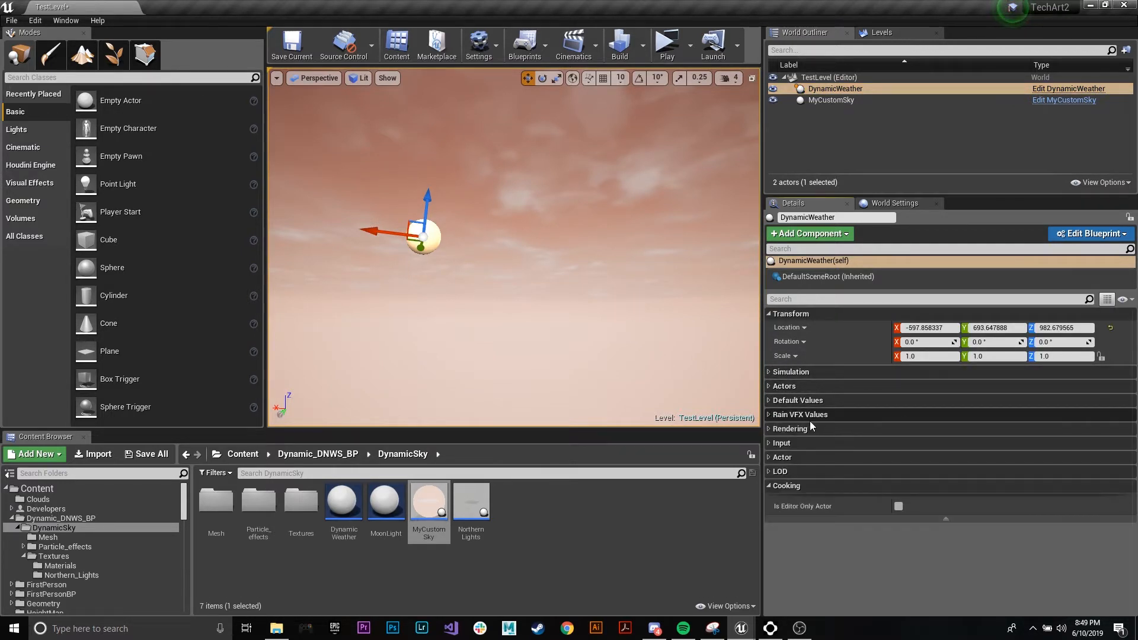
# Expand the Simulation, Actors, Default Values and Rain VFX Values categories of the DynamicWeather actor
pyautogui.click(770, 372)
pyautogui.click(768, 451)
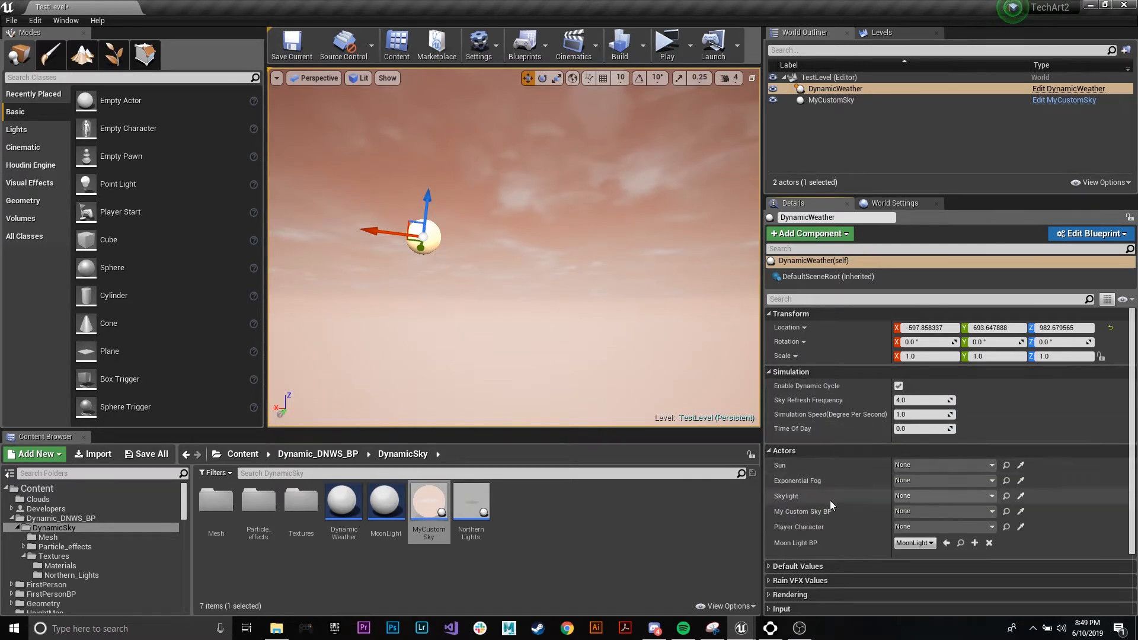
pyautogui.scroll(-2, 800, 503)
pyautogui.click(775, 509)
pyautogui.scroll(-5, 829, 513)
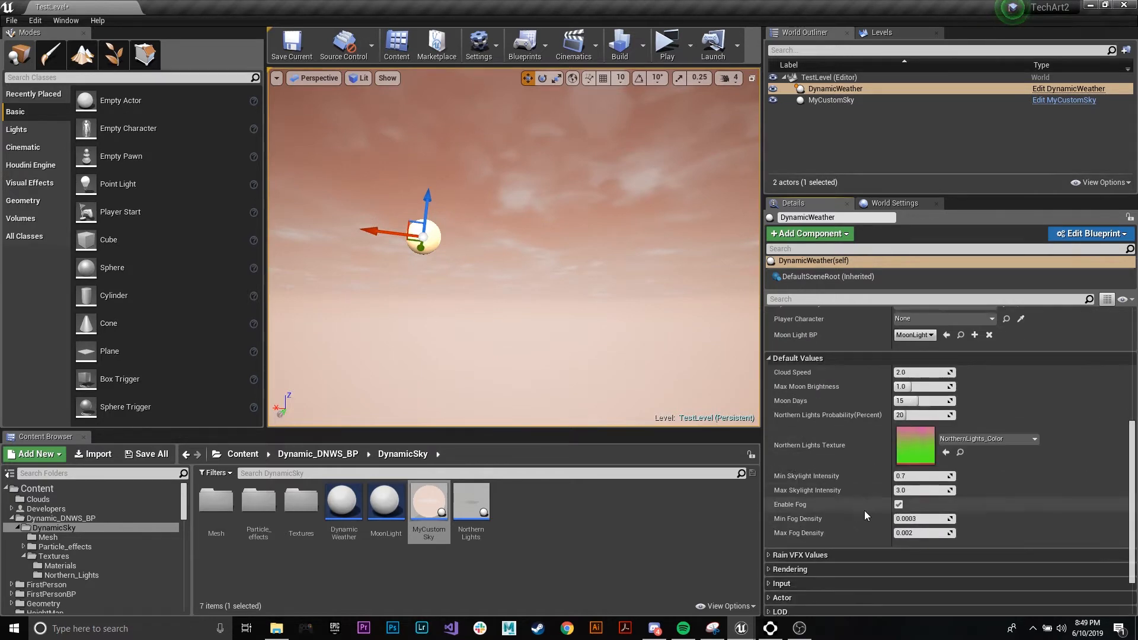
pyautogui.click(770, 507)
# Examine the DynamicWeather actor's simulation settings, actor references, default values and rain options, and view the sky in the level
pyautogui.scroll(5, 873, 489)
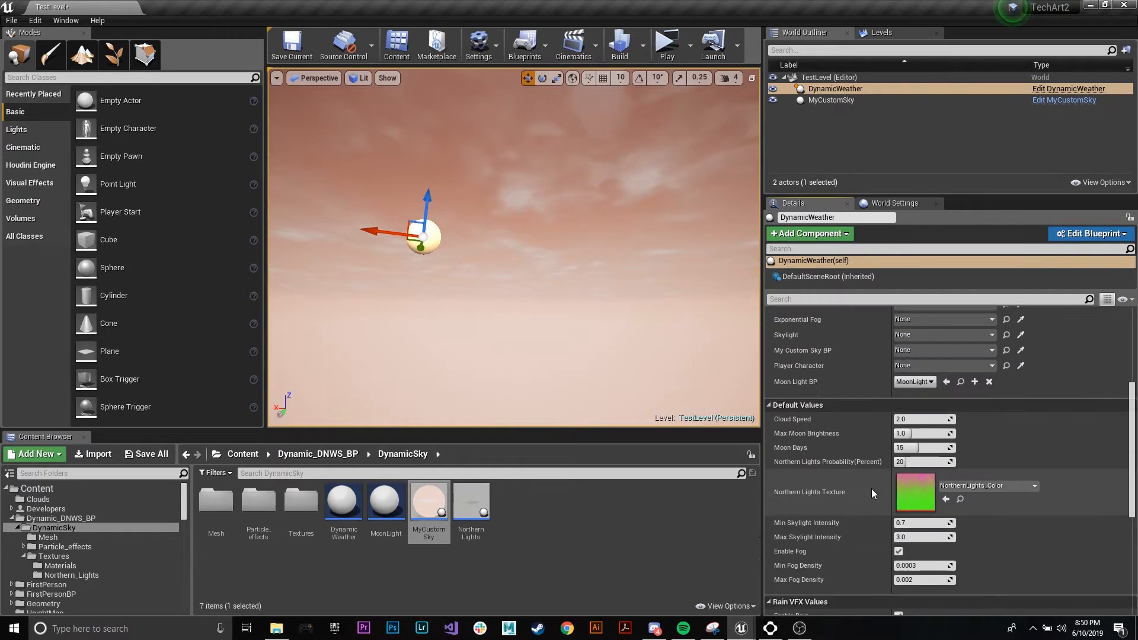
pyautogui.scroll(3, 872, 488)
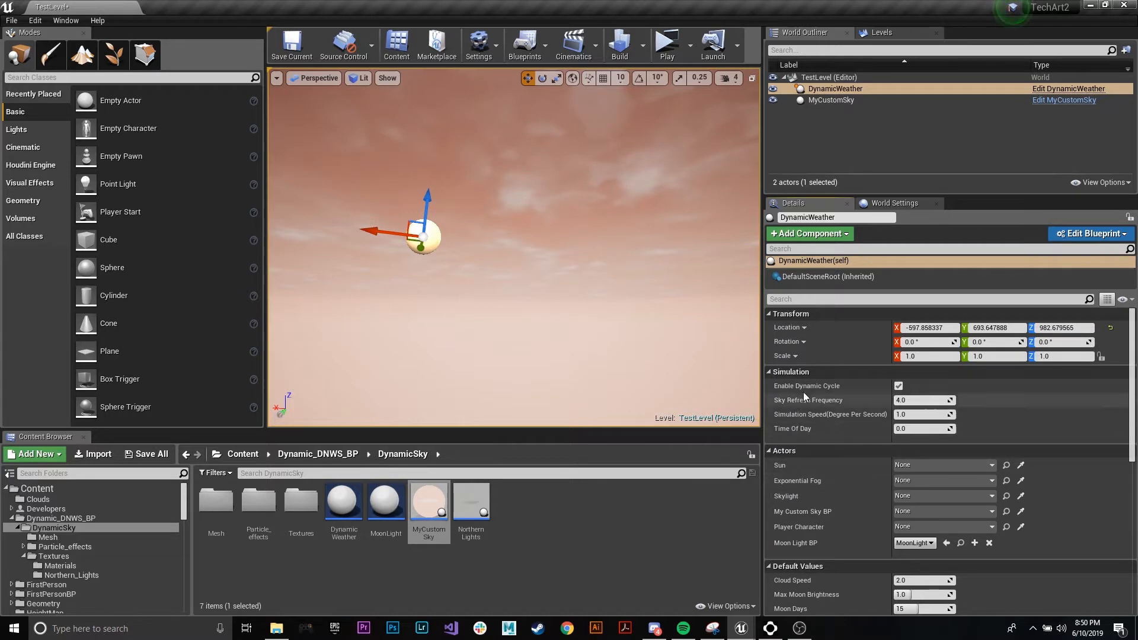
pyautogui.scroll(-5, 827, 454)
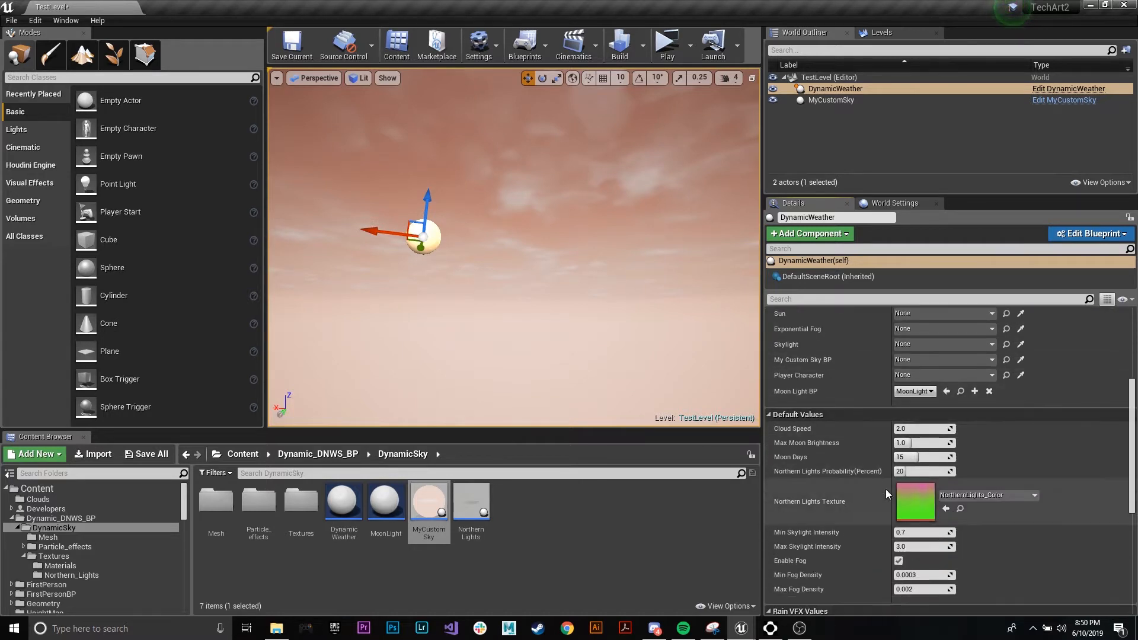
pyautogui.scroll(-2, 813, 486)
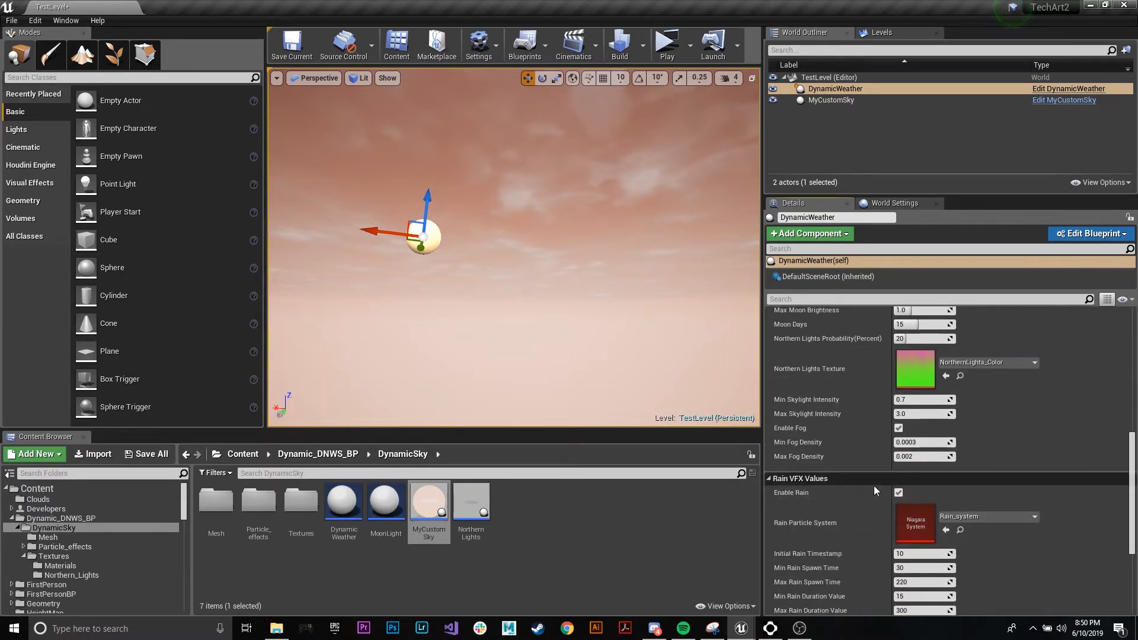
pyautogui.scroll(3, 895, 487)
pyautogui.scroll(4, 927, 464)
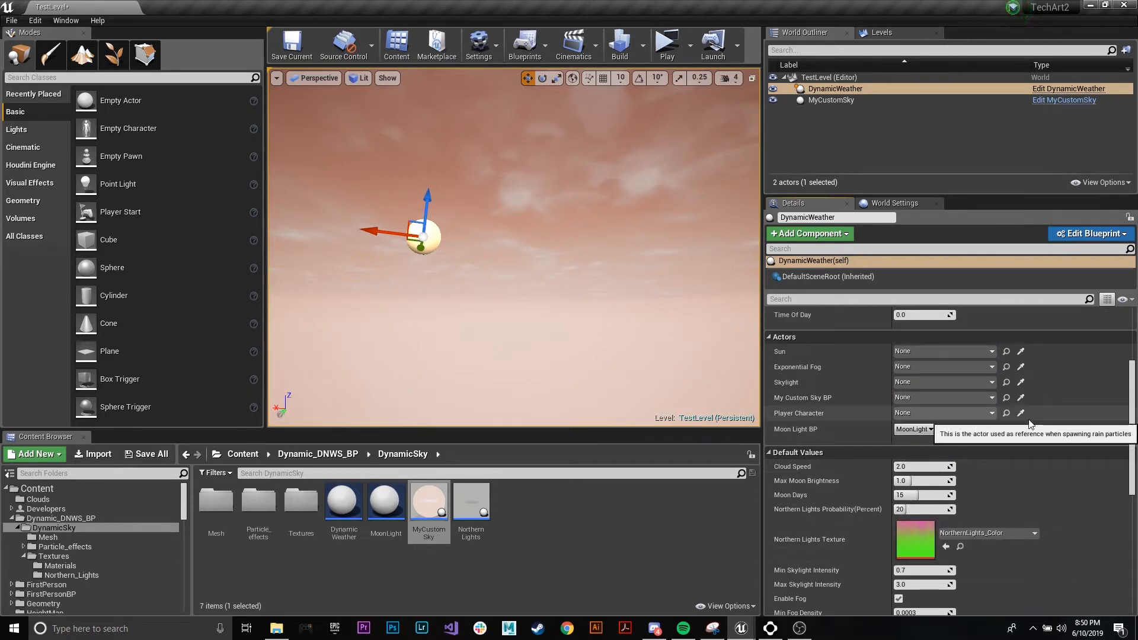
pyautogui.moveTo(530, 208); pyautogui.dragTo(520, 236, button='right')
pyautogui.press('w')
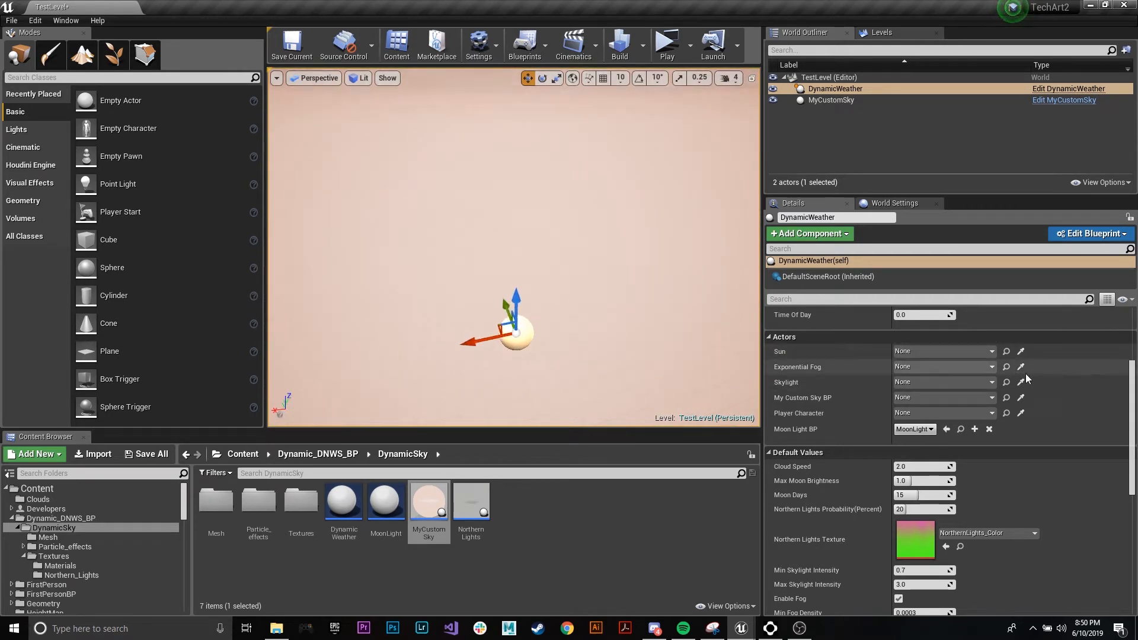
pyautogui.scroll(1, 948, 379)
pyautogui.scroll(3, 877, 415)
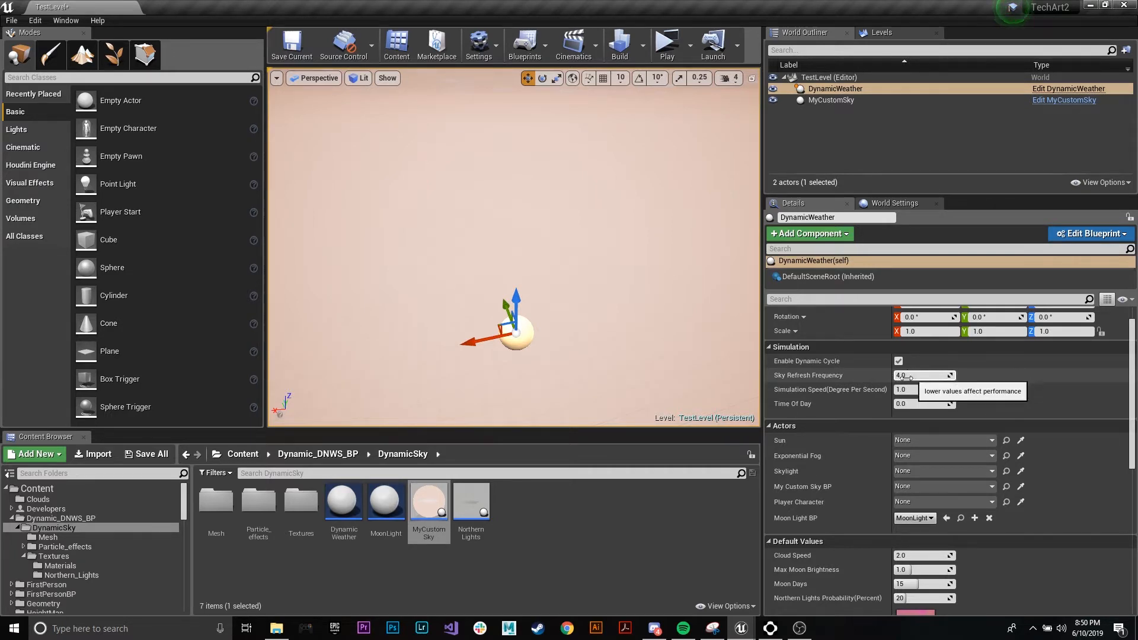
pyautogui.moveTo(495, 261); pyautogui.dragTo(496, 257, button='right')
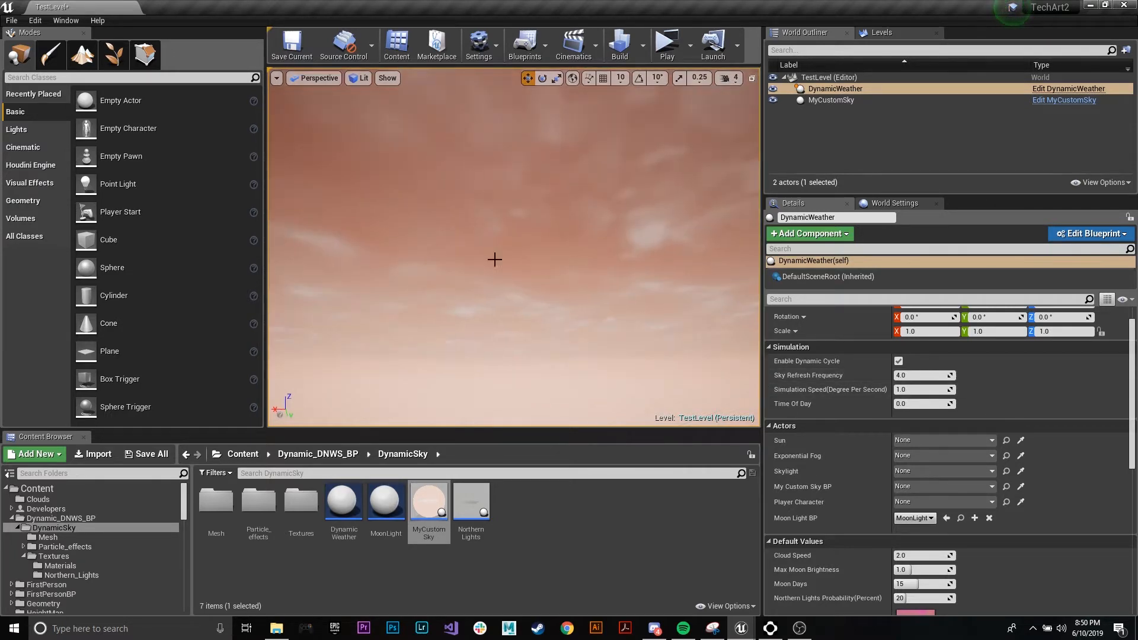
pyautogui.moveTo(601, 248); pyautogui.dragTo(617, 272, button='right')
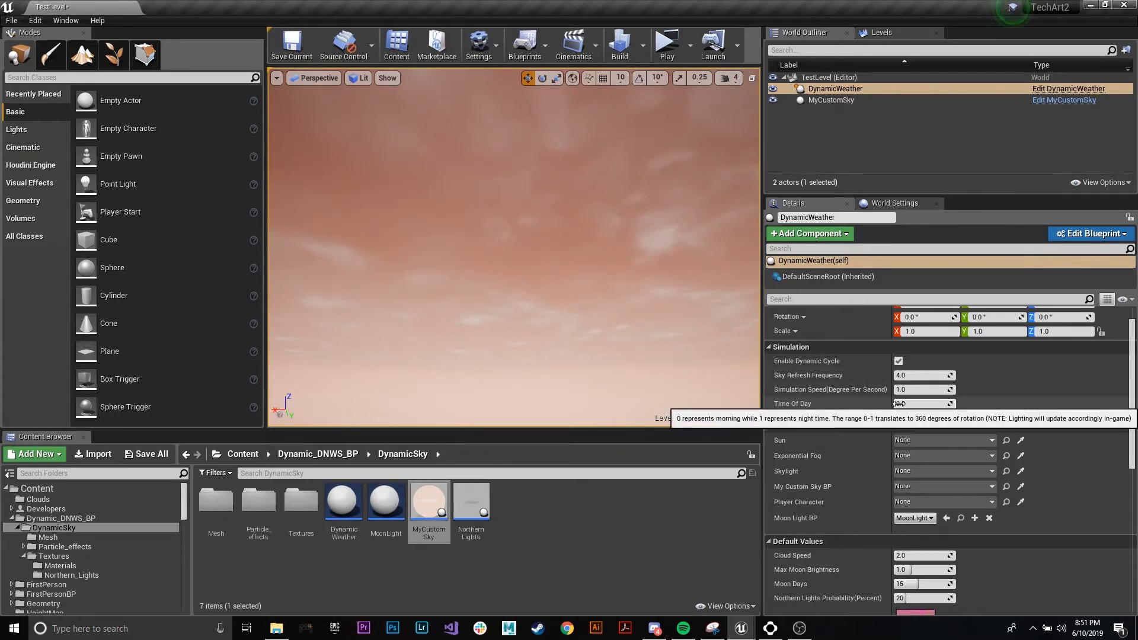
pyautogui.moveTo(942, 405); pyautogui.dragTo(948, 404)
pyautogui.click(963, 404)
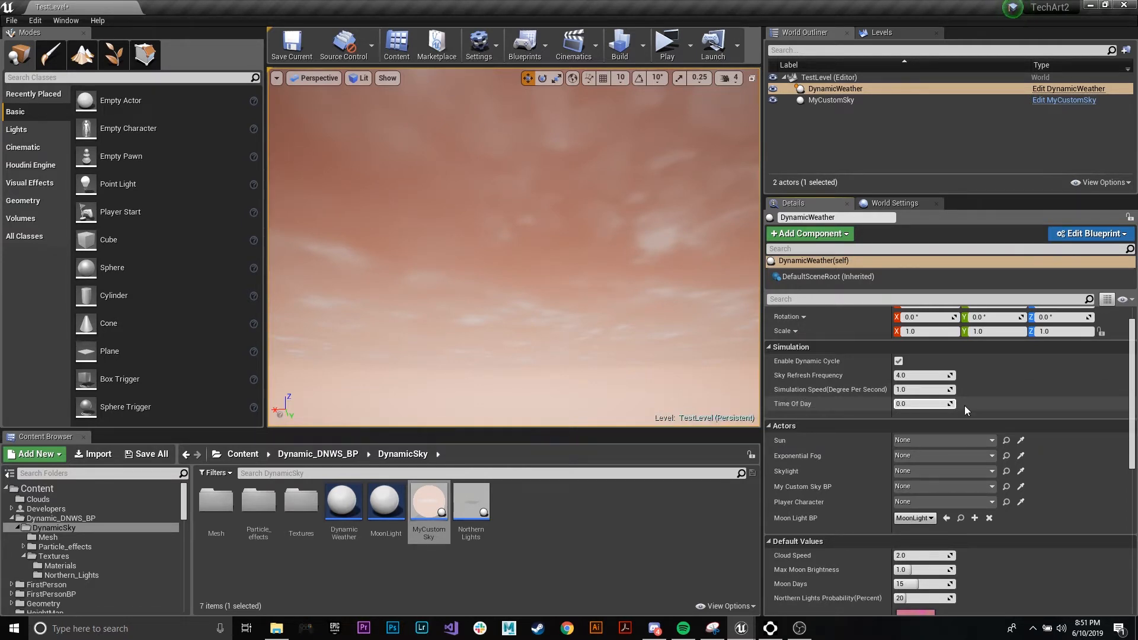
# Place a Directional Light in the level and assign it as the Sun reference of the DynamicWeather actor
pyautogui.scroll(-2, 972, 402)
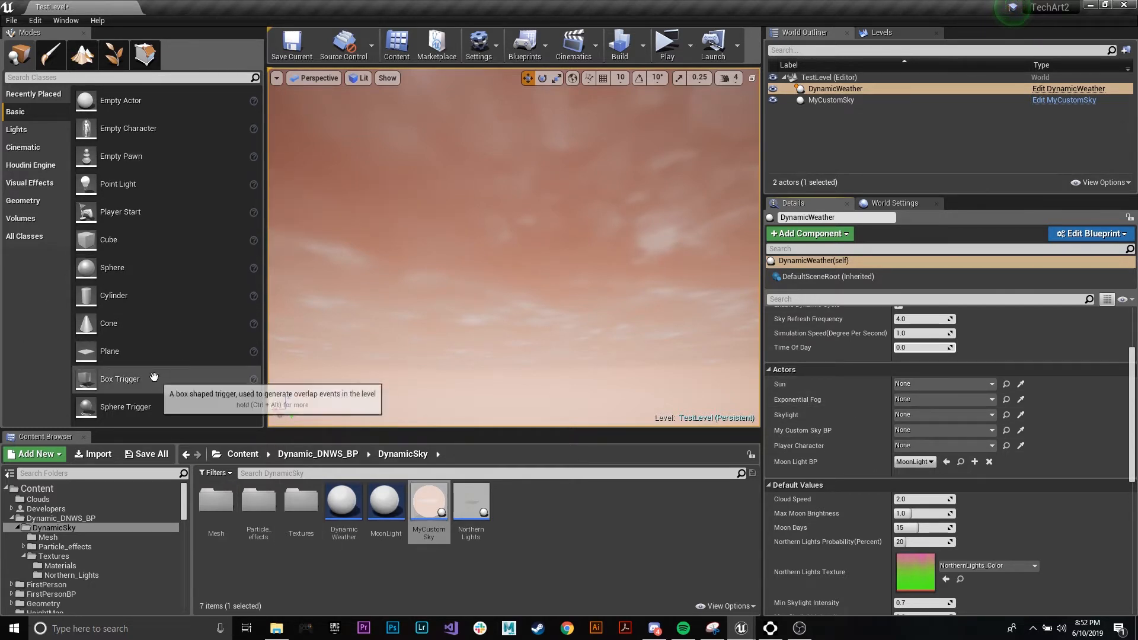
pyautogui.click(16, 130)
pyautogui.moveTo(119, 100); pyautogui.dragTo(540, 181)
pyautogui.click(834, 99)
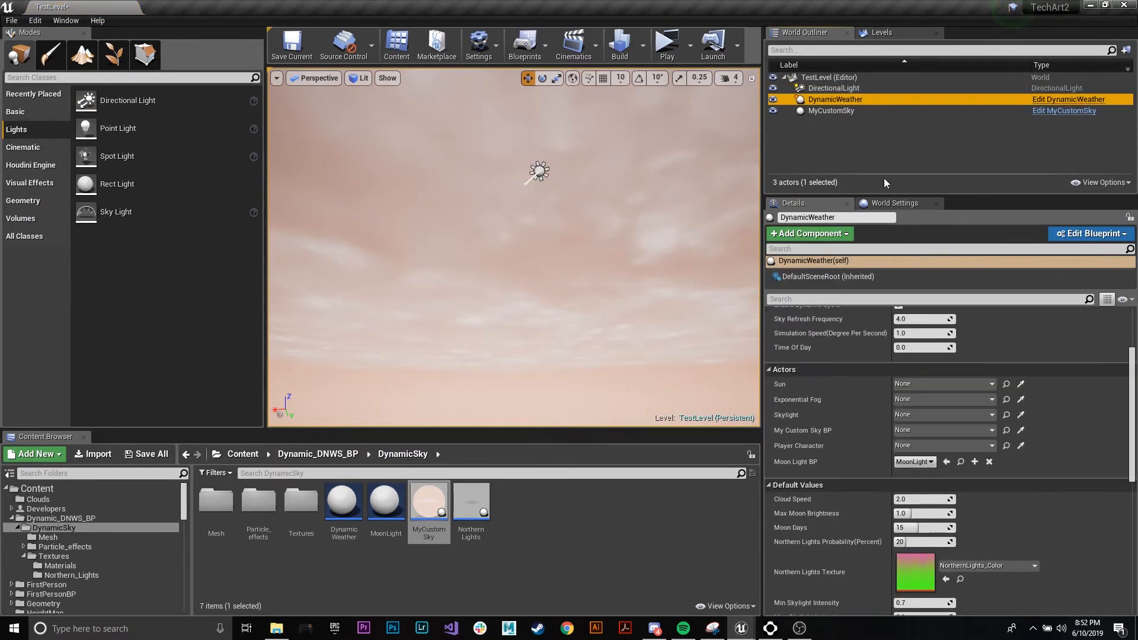
pyautogui.click(989, 385)
pyautogui.click(957, 240)
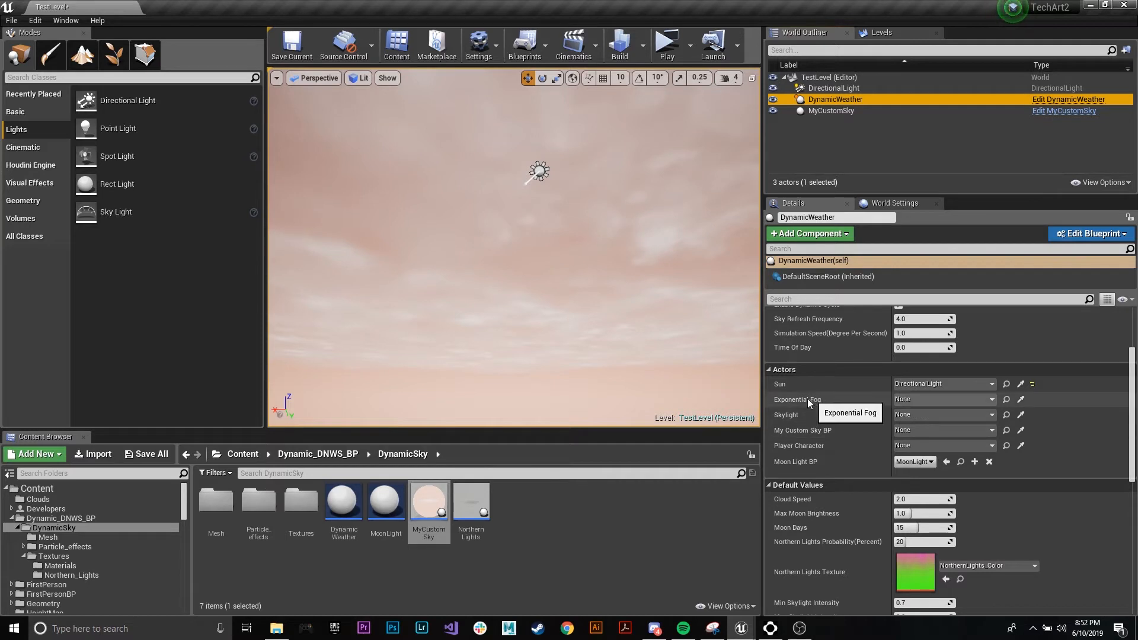
# Place an Exponential Height Fog in the level and assign it as the Exponential Fog reference of the DynamicWeather actor
pyautogui.click(31, 78)
pyautogui.write('exp')
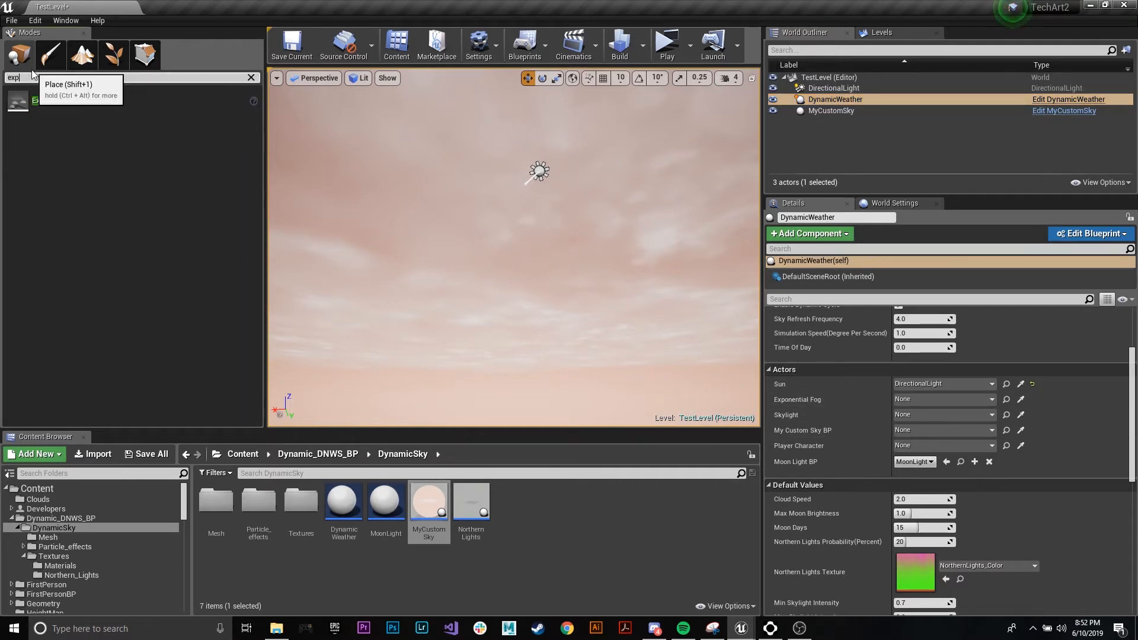
pyautogui.moveTo(54, 100); pyautogui.dragTo(511, 217)
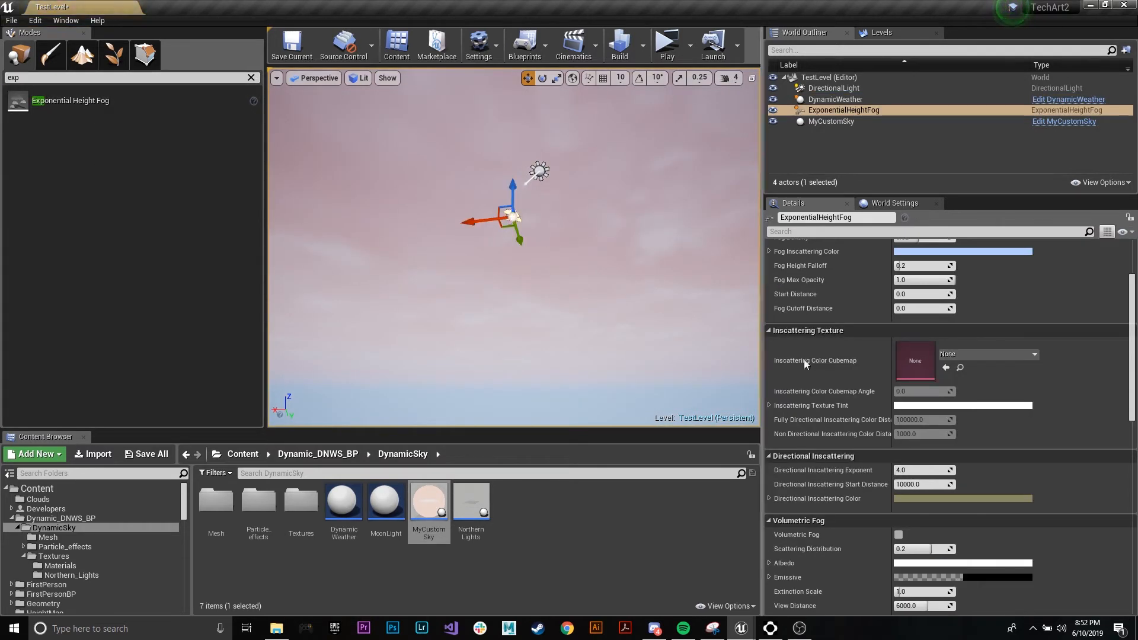
pyautogui.click(836, 100)
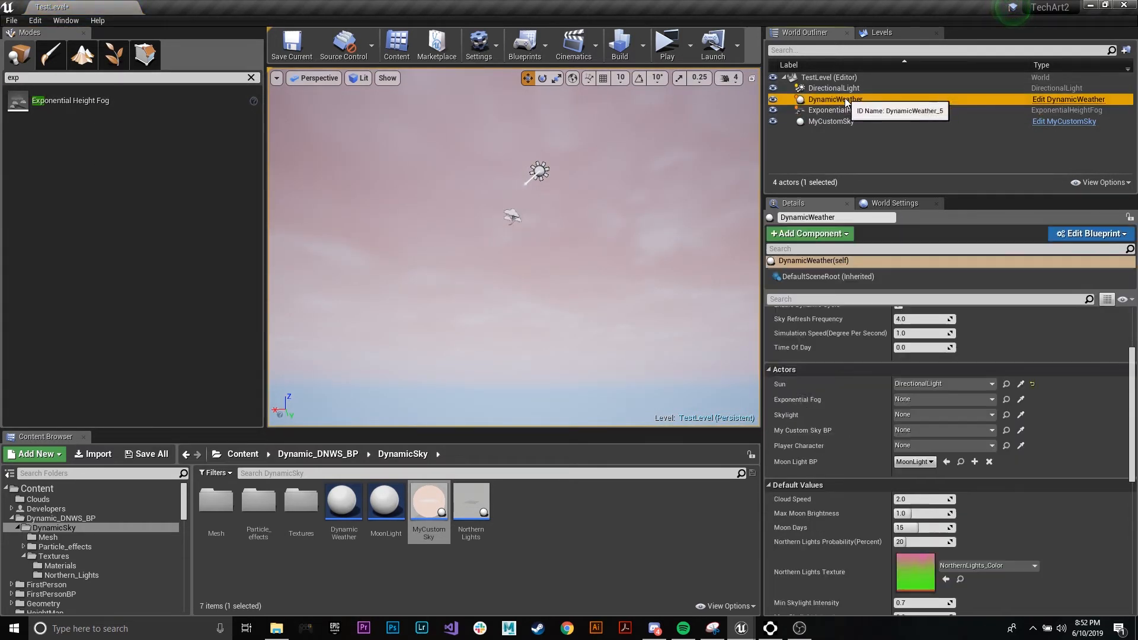
pyautogui.click(921, 401)
pyautogui.click(948, 278)
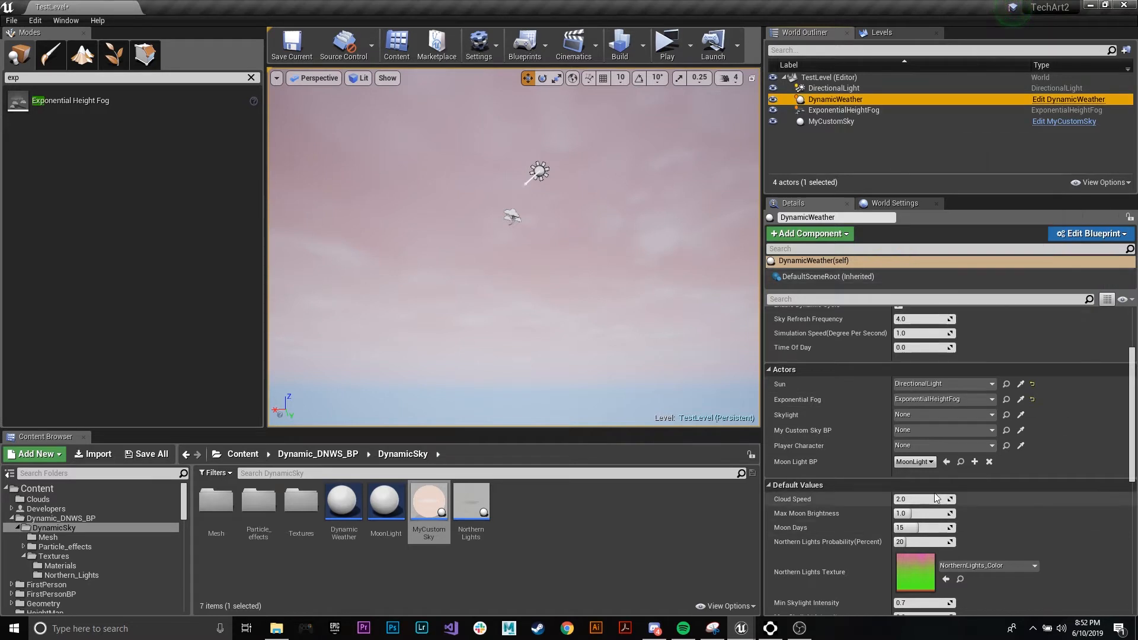
# Find the Sky Light among the placeable actors and place one in the level
pyautogui.click(251, 78)
pyautogui.write('sky')
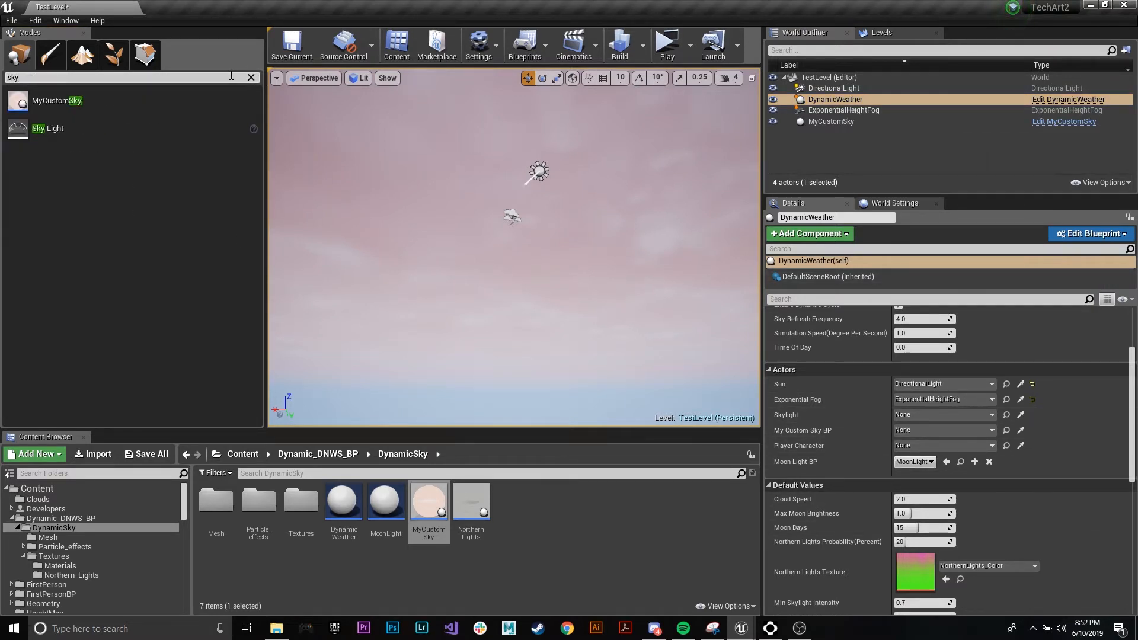
pyautogui.moveTo(178, 136); pyautogui.dragTo(629, 143)
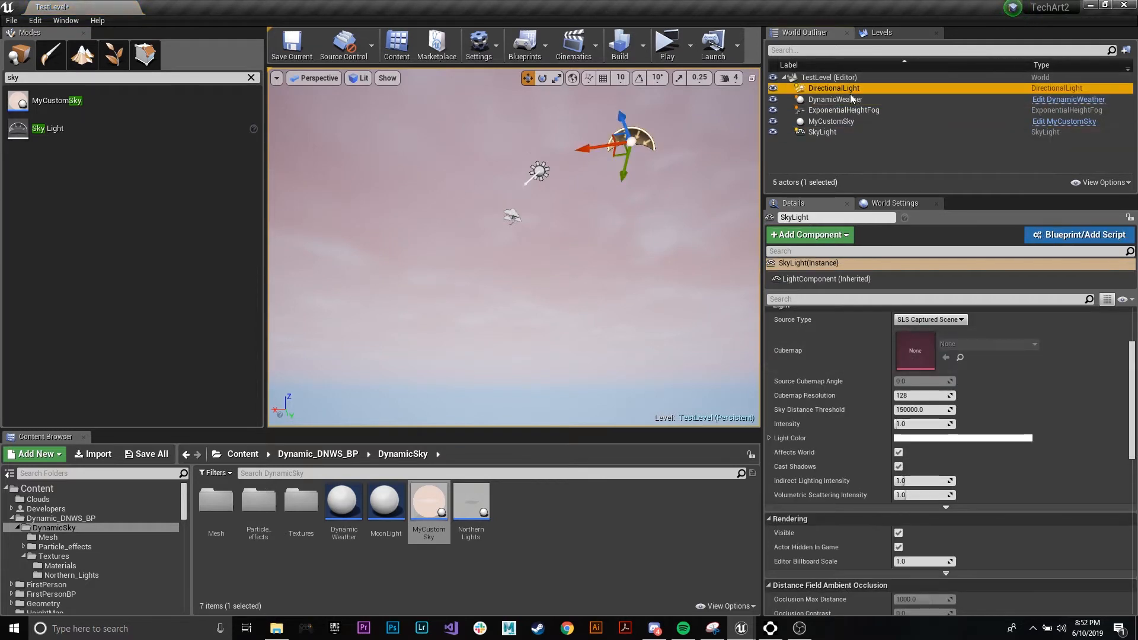
# Assign SkyLight as the DynamicWeather actor's Skylight reference and MyCustomSky as its My Custom Sky BP reference
pyautogui.click(851, 99)
pyautogui.click(930, 416)
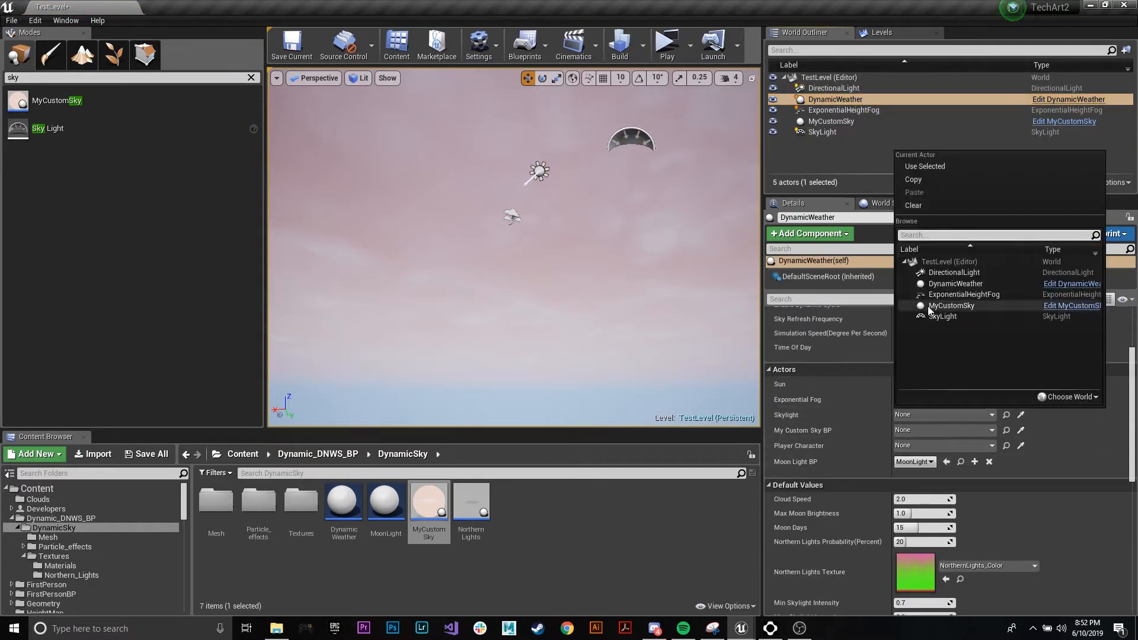
pyautogui.click(950, 315)
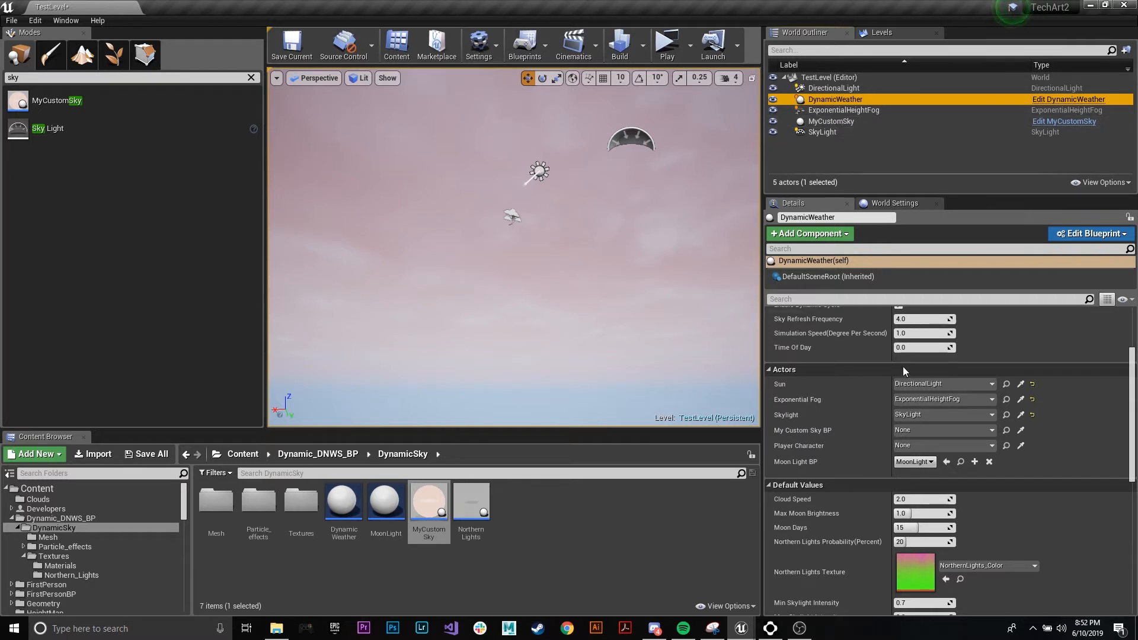
pyautogui.click(930, 429)
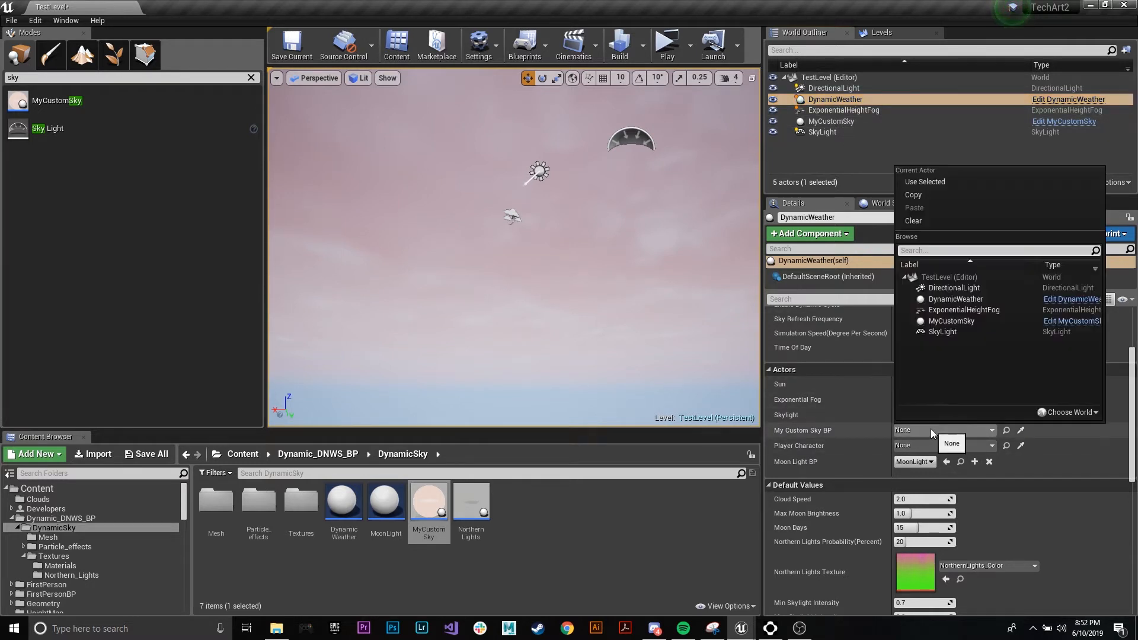
pyautogui.click(944, 318)
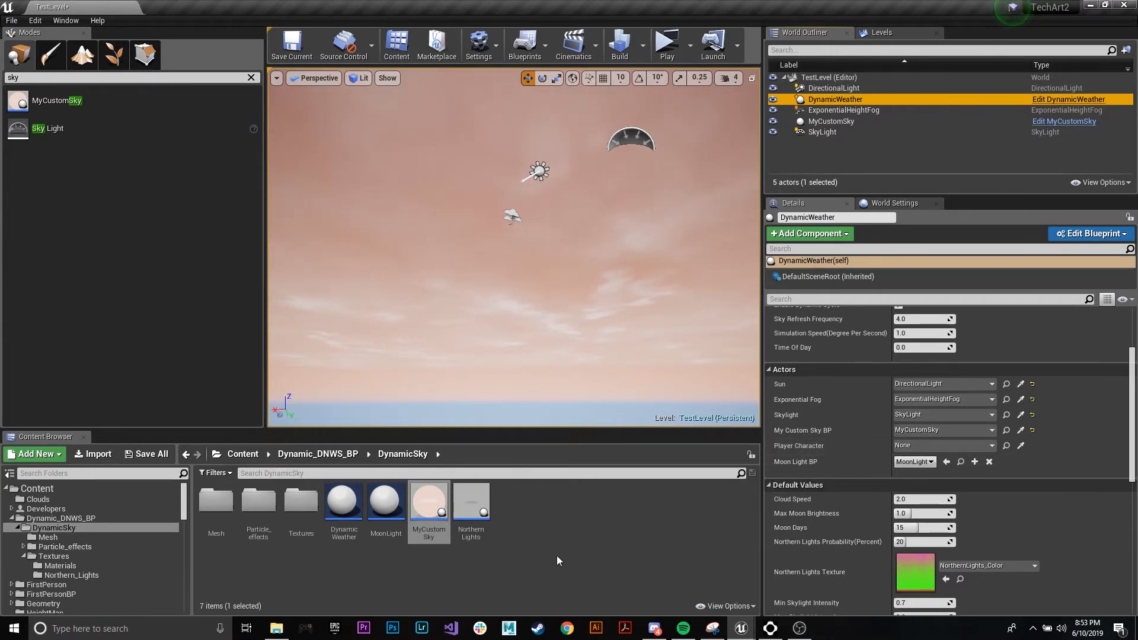
# Search the whole project content for "first" and place the FirstPersonCharacter blueprint in the level
pyautogui.click(231, 457)
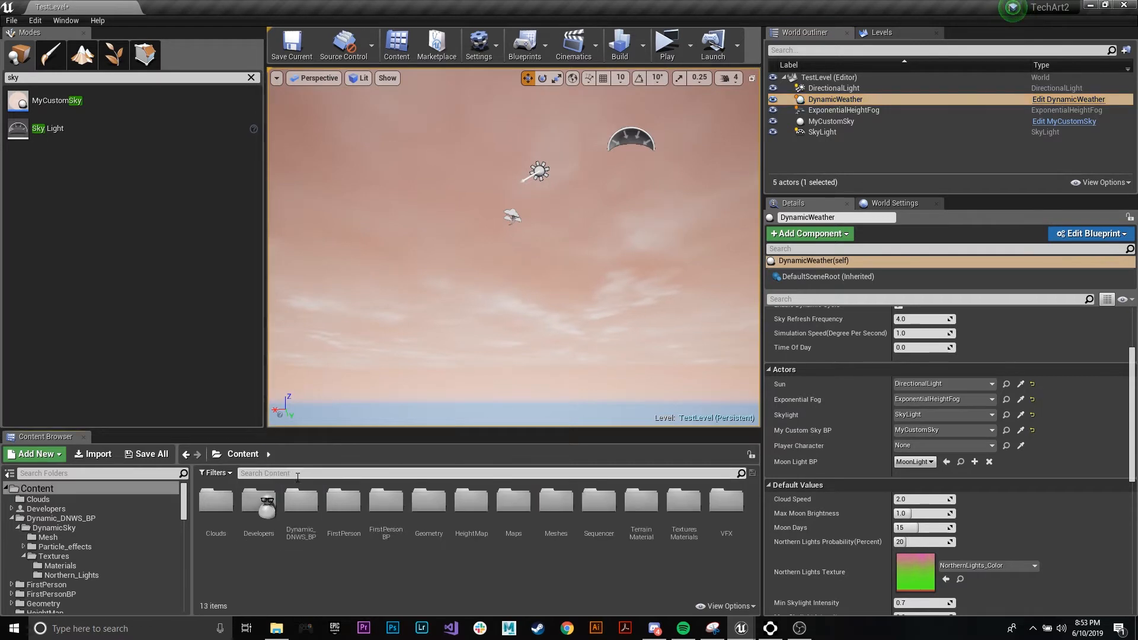
pyautogui.click(344, 473)
pyautogui.write('fist')
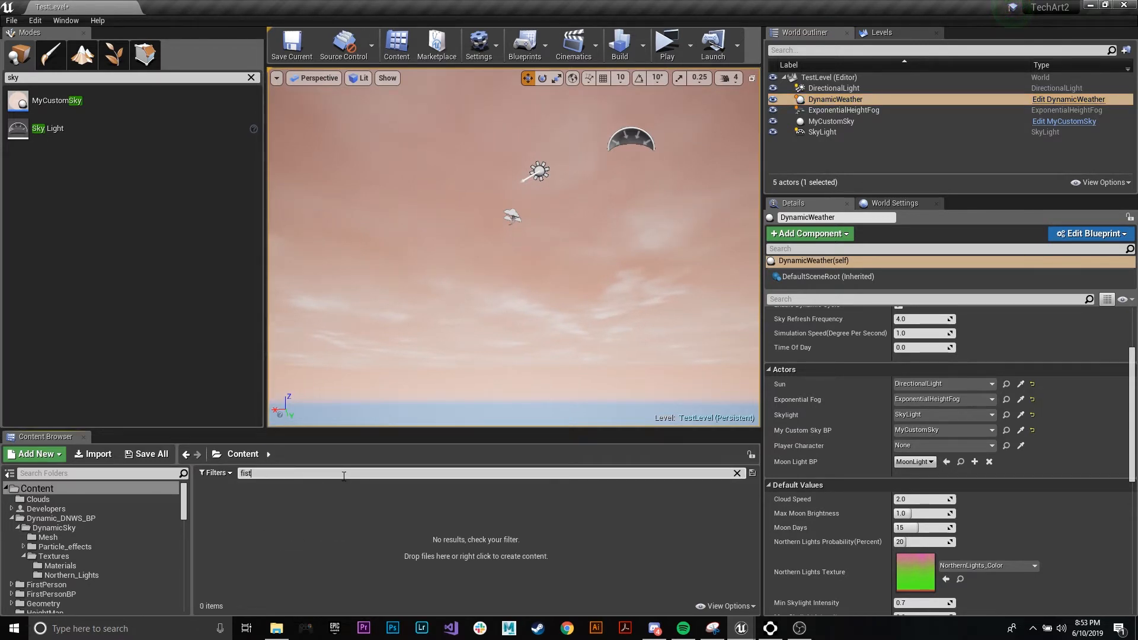
pyautogui.press('BackSpace')
pyautogui.write('rst')
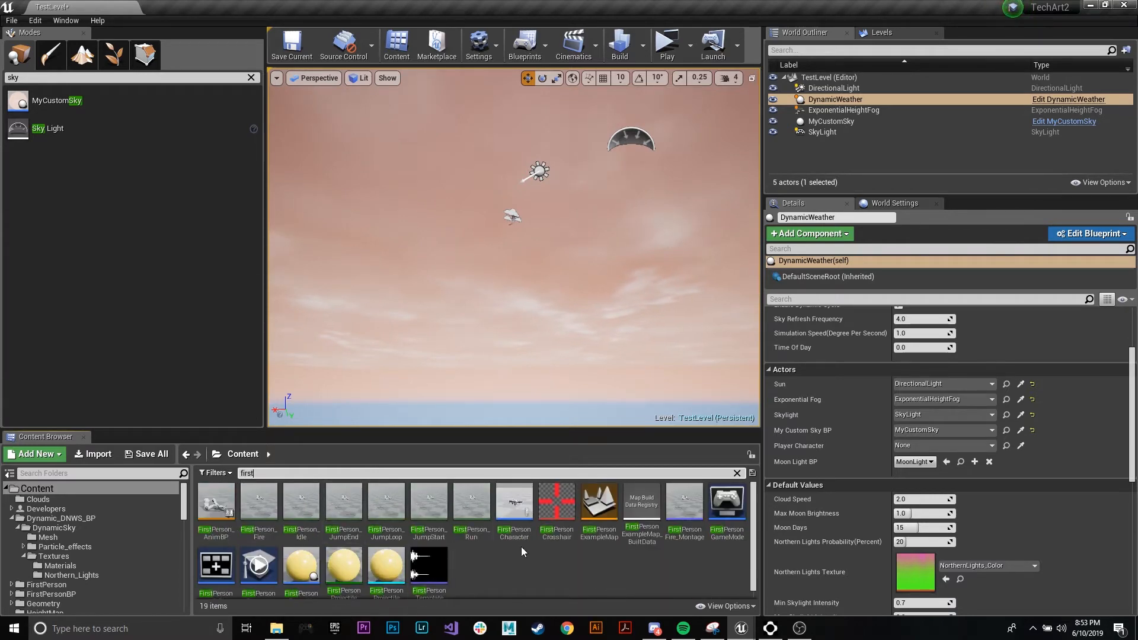
pyautogui.moveTo(517, 511); pyautogui.dragTo(535, 235)
pyautogui.moveTo(531, 313); pyautogui.dragTo(557, 302, button='right')
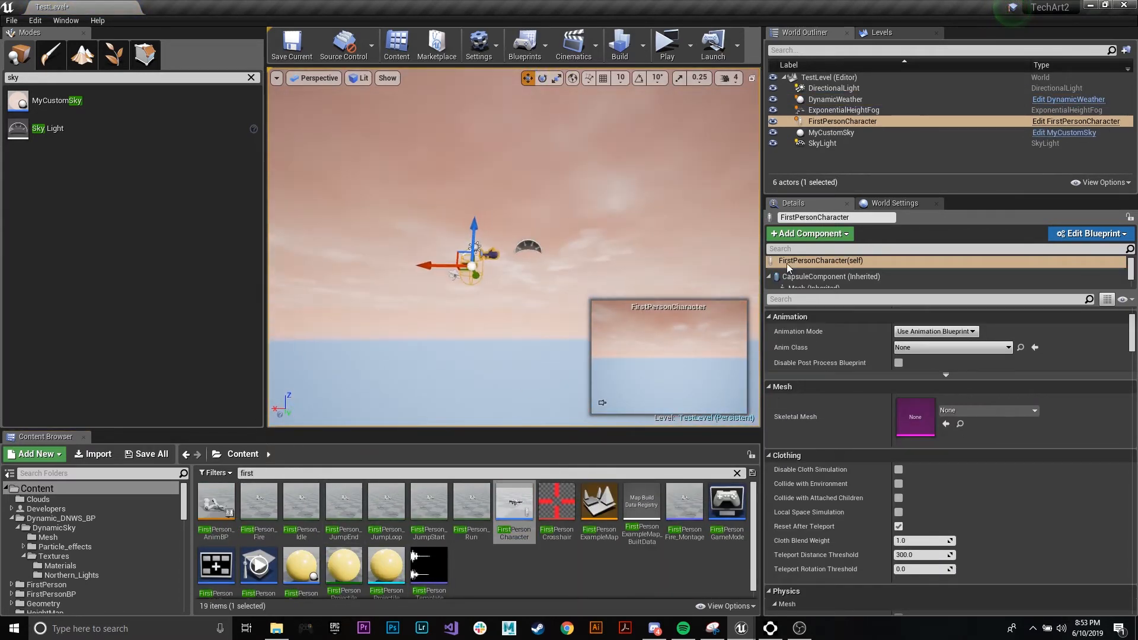
# Set the FirstPersonCharacter's Auto Possess Player option to Player 0
pyautogui.click(809, 299)
pyautogui.write('auto')
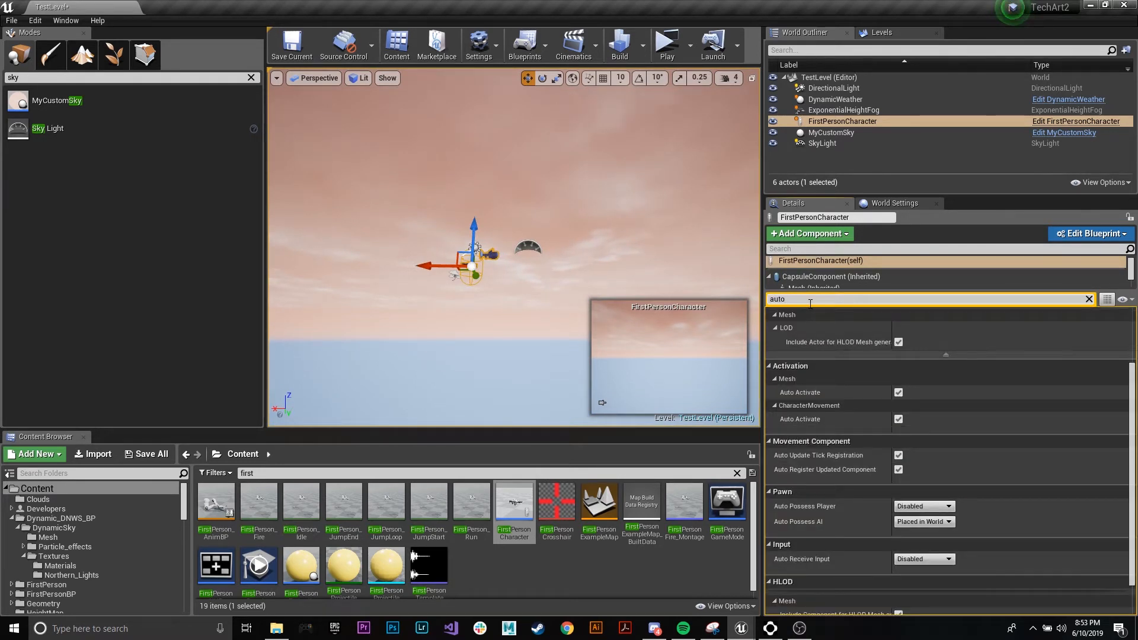
pyautogui.click(924, 507)
pyautogui.click(923, 524)
pyautogui.click(614, 570)
# Place a basic cube in the level below the FirstPersonCharacter
pyautogui.moveTo(485, 221); pyautogui.dragTo(479, 249, button='right')
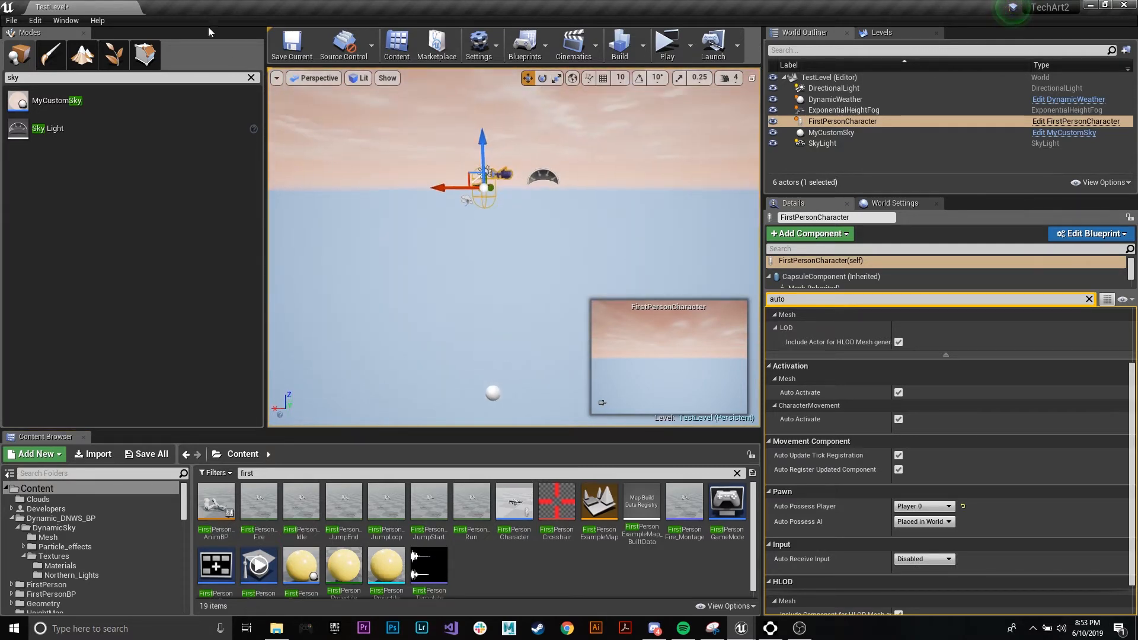
pyautogui.click(250, 77)
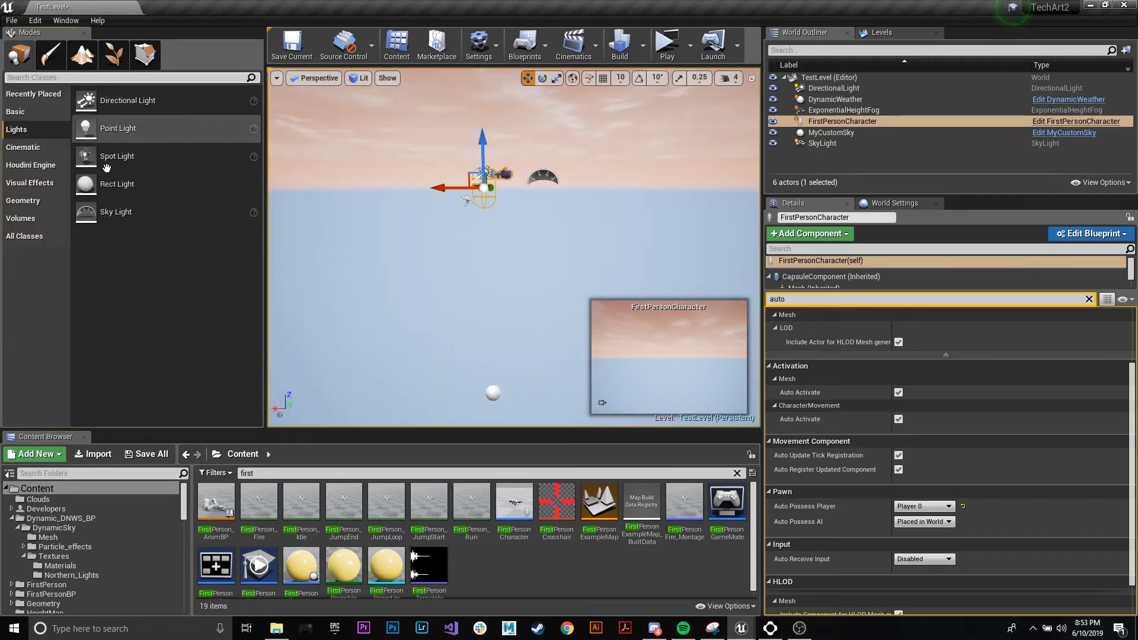
pyautogui.click(16, 112)
pyautogui.moveTo(95, 240); pyautogui.dragTo(488, 261)
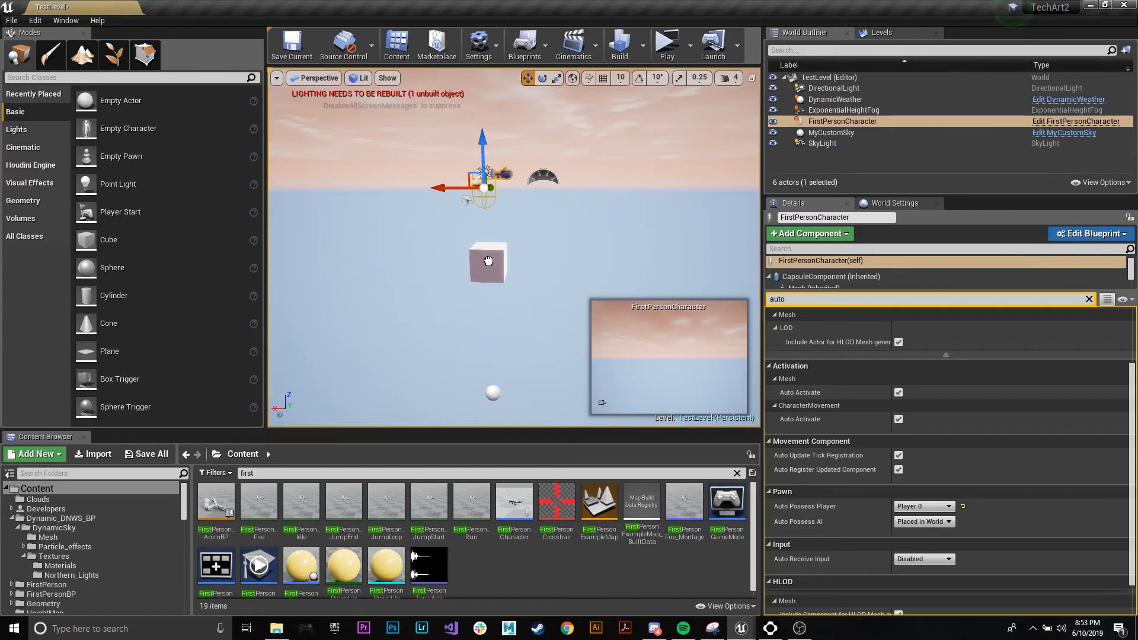
# Scale the cube into a floor of about 7.76 in X and 11.32 in Y, and set its mobility to Movable
pyautogui.press('r')
pyautogui.moveTo(574, 241); pyautogui.dragTo(486, 241, button='right')
pyautogui.moveTo(648, 250); pyautogui.dragTo(551, 254)
pyautogui.moveTo(551, 254); pyautogui.dragTo(667, 228, button='right')
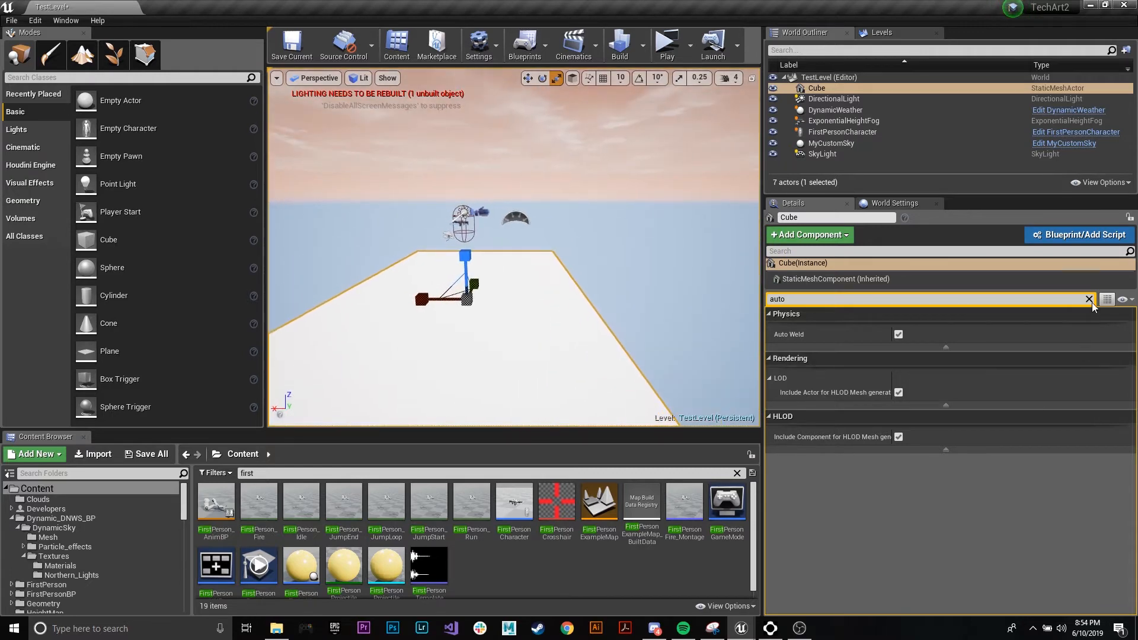
pyautogui.click(1089, 299)
pyautogui.click(1031, 371)
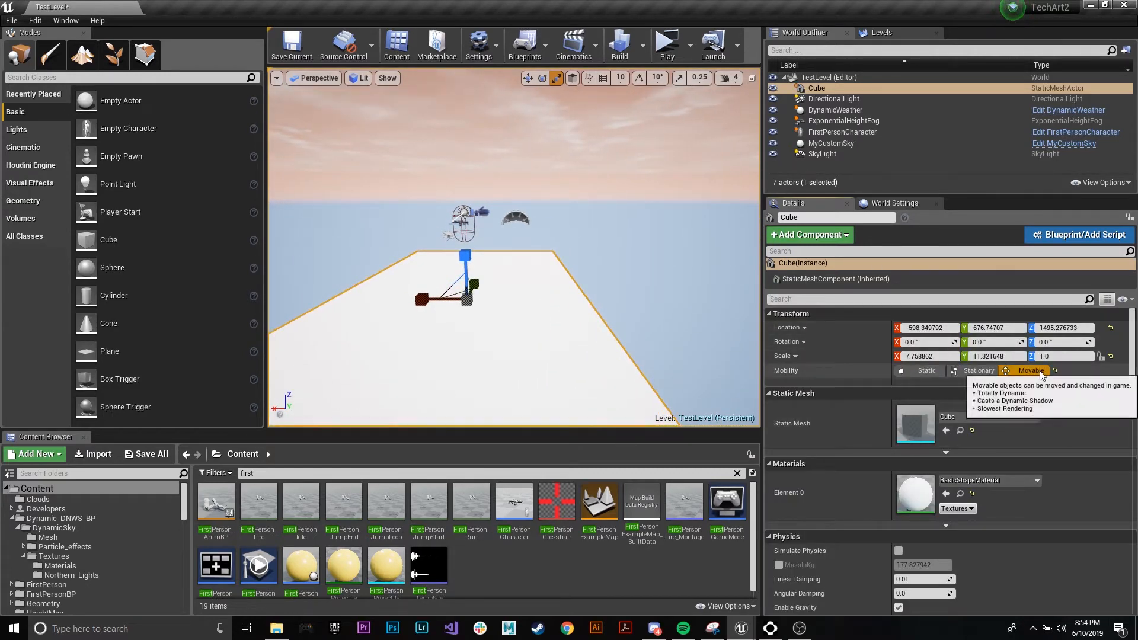
# Assign FirstPersonCharacter as the Player Character reference of the DynamicWeather actor
pyautogui.click(852, 110)
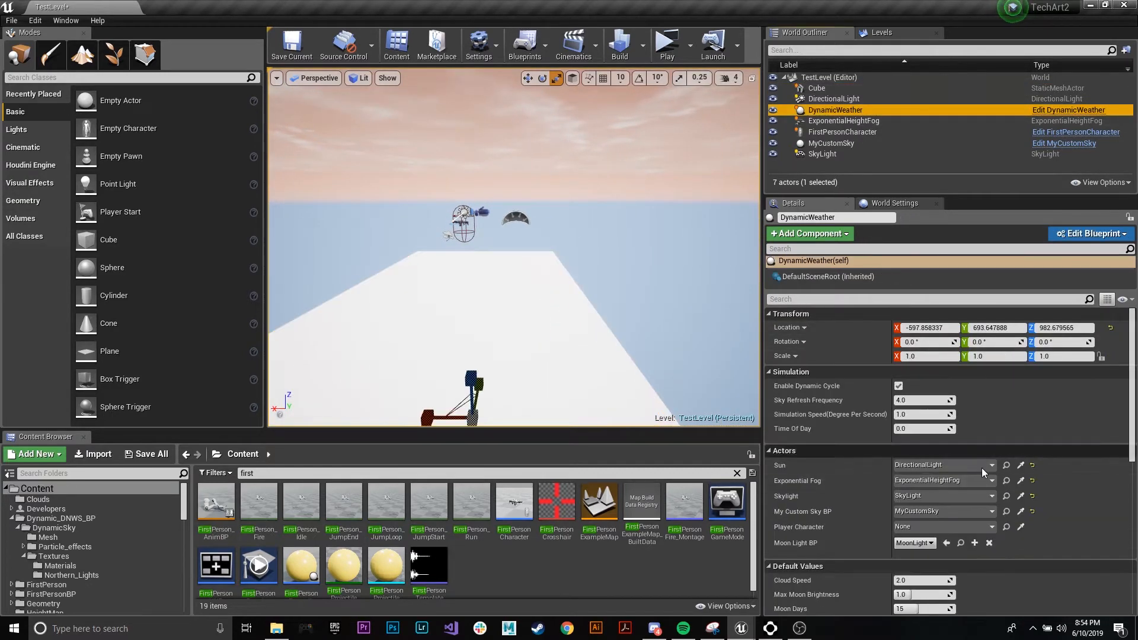
pyautogui.click(922, 470)
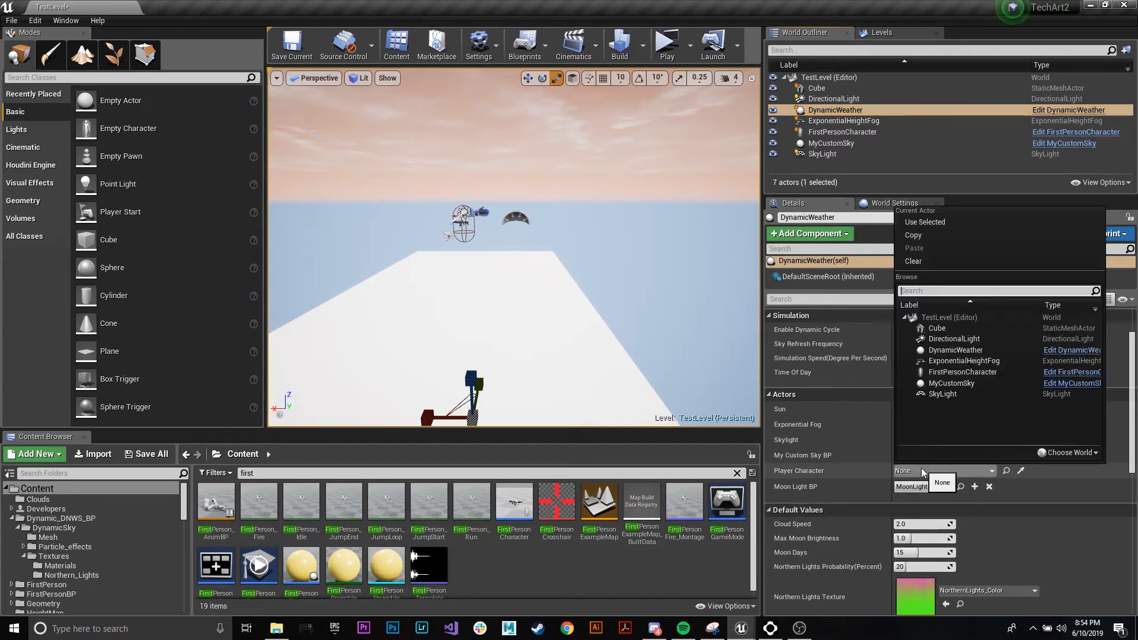
pyautogui.click(950, 372)
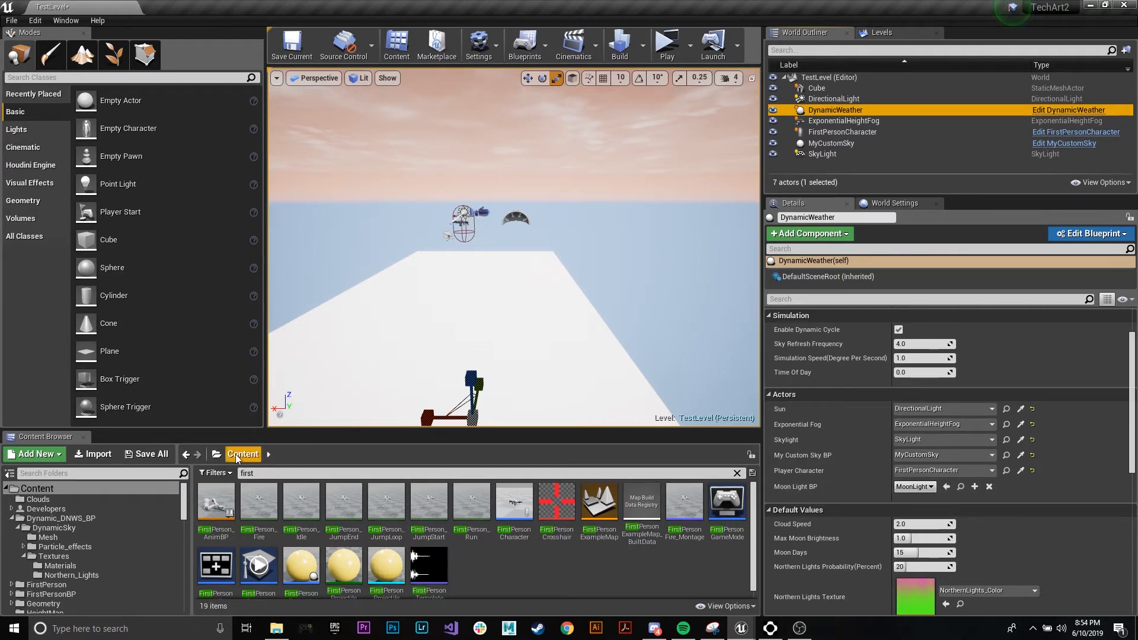
# Clear the asset search and select the MoonLight blueprint in the DynamicSky folder of Dynamic_DNWS_BP
pyautogui.click(715, 479)
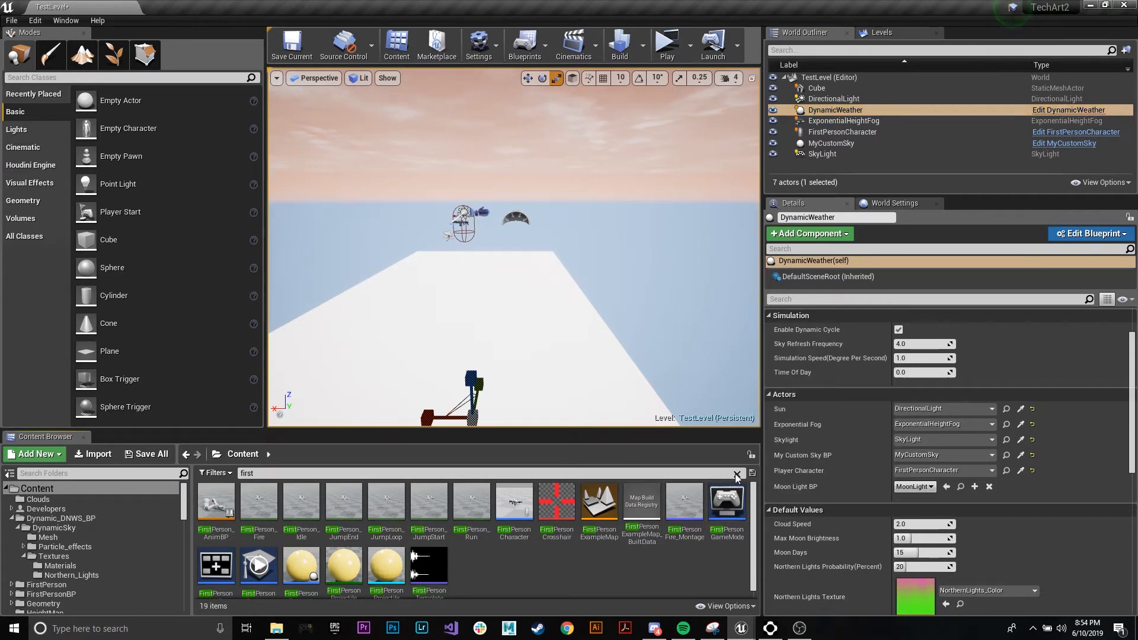
pyautogui.click(737, 475)
pyautogui.doubleClick(301, 501)
pyautogui.doubleClick(216, 501)
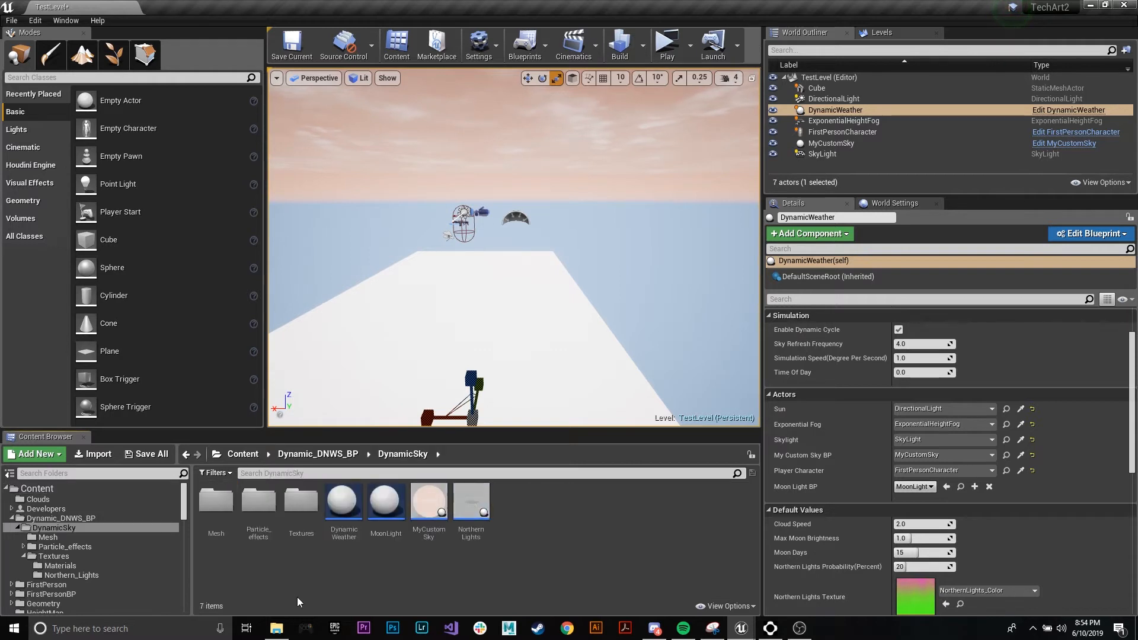
pyautogui.click(386, 503)
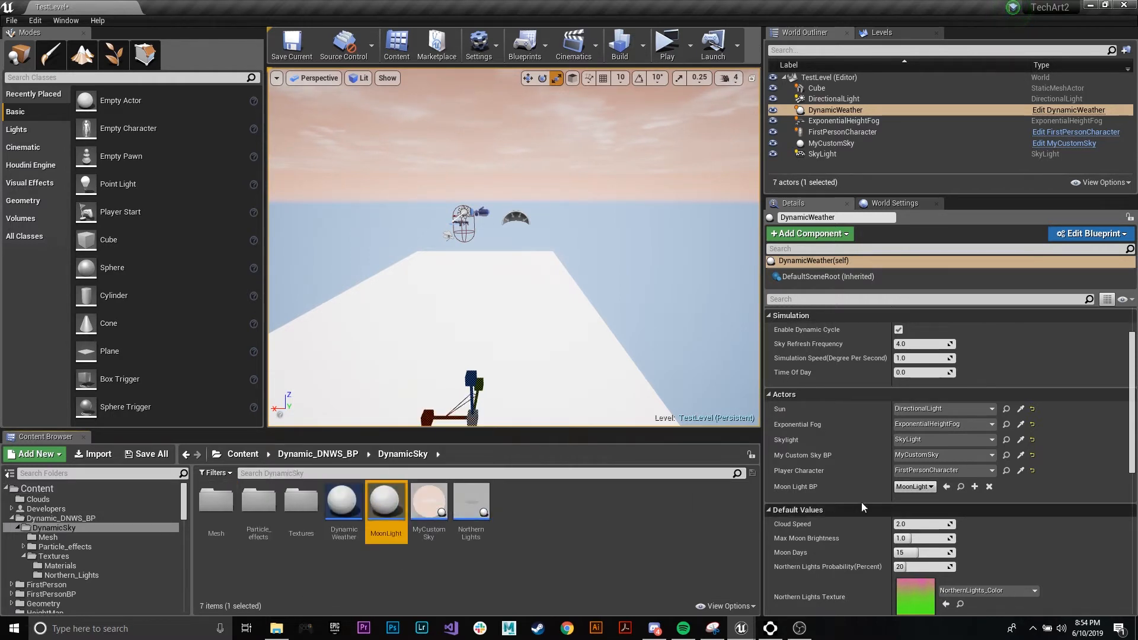
# Set the DynamicWeather actor's Moon Light BP to None, and reassign the MoonLight class to it
pyautogui.click(922, 486)
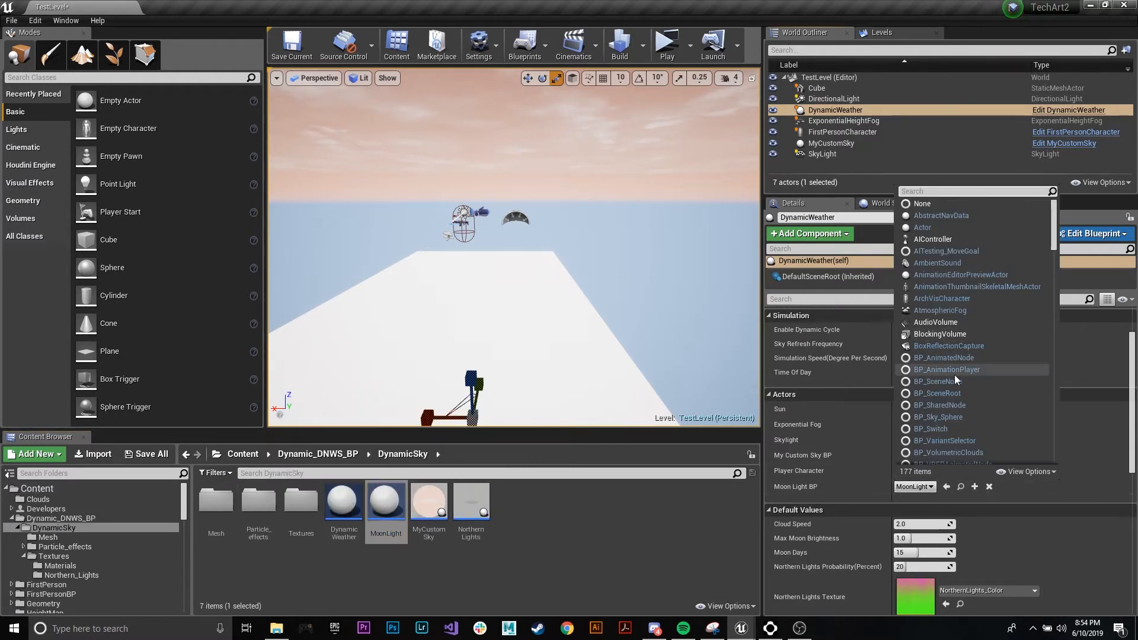
pyautogui.click(926, 203)
pyautogui.click(909, 485)
pyautogui.write('mo')
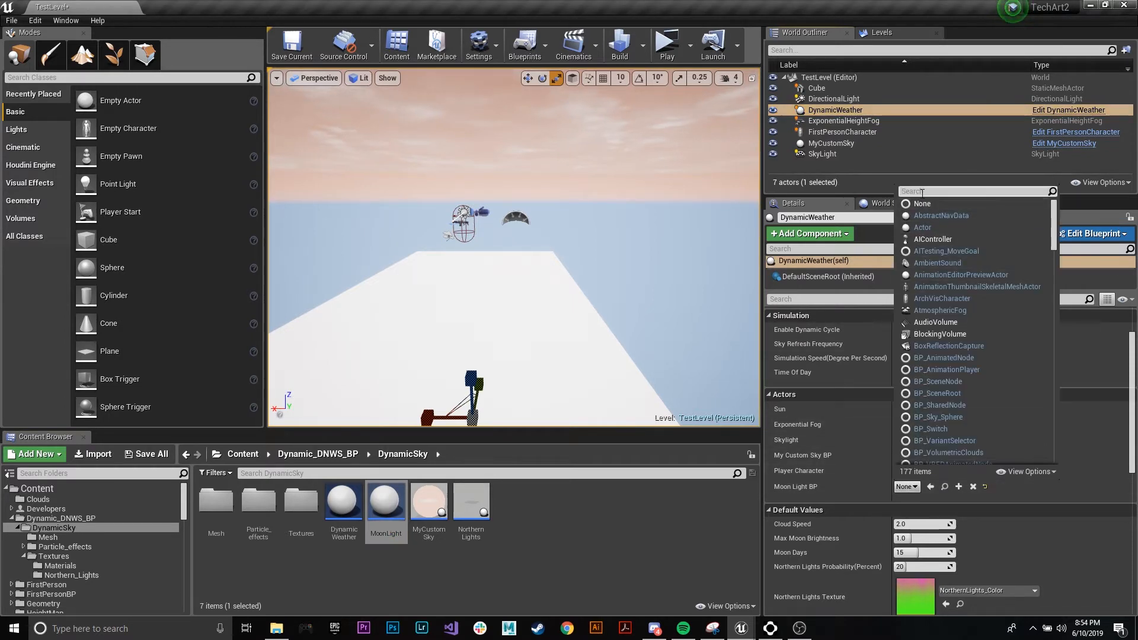
pyautogui.write('on')
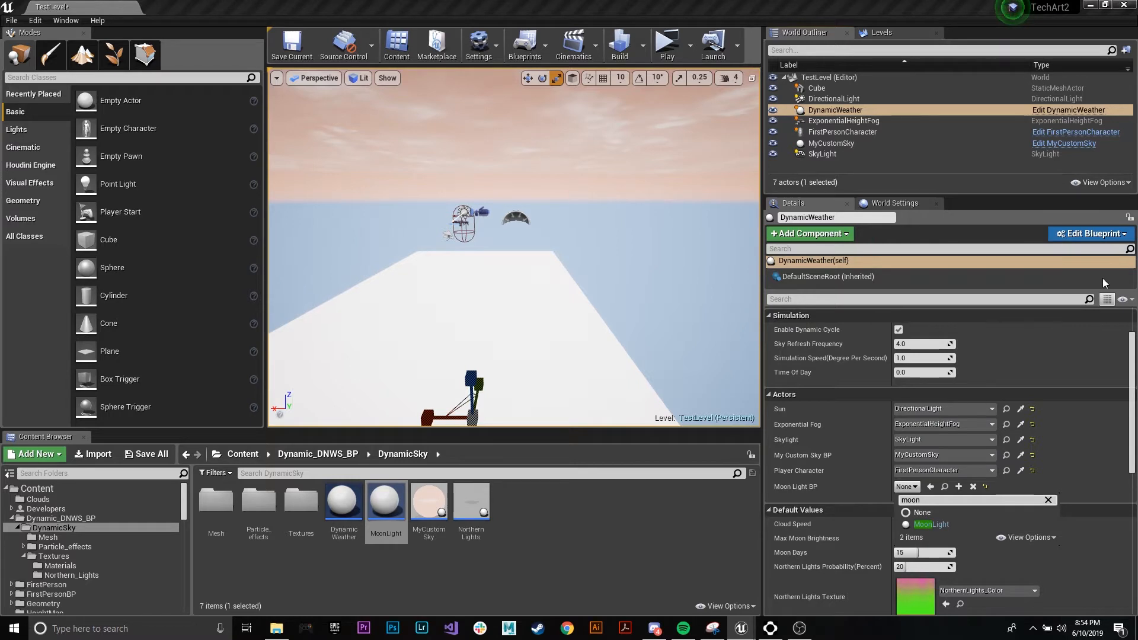
pyautogui.click(933, 524)
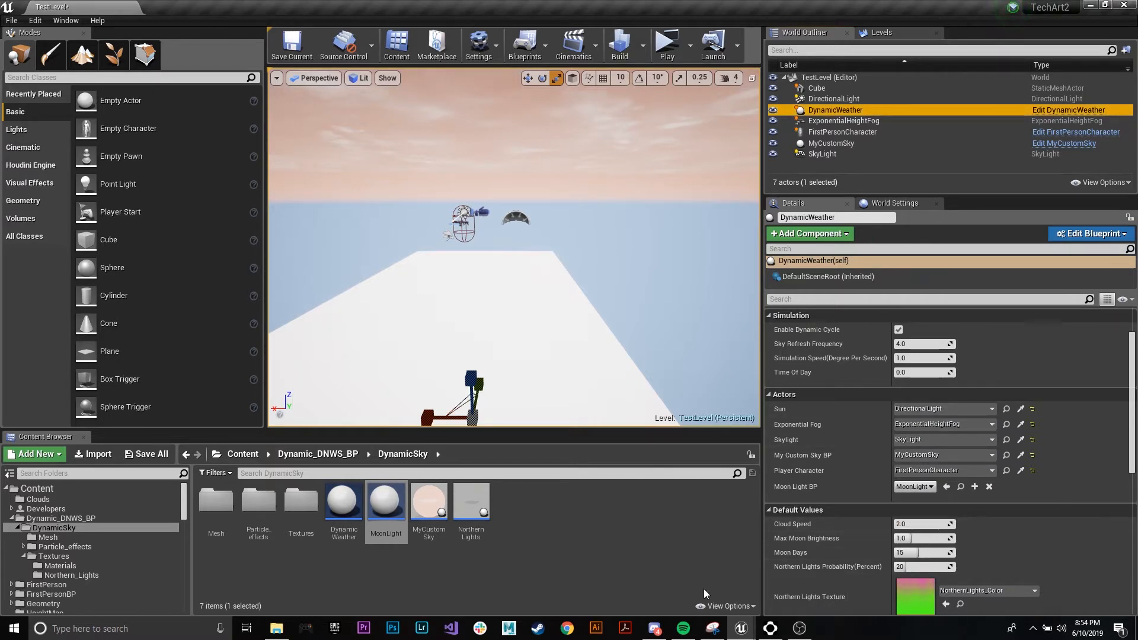
# Clear the DynamicWeather actor's Moon Light BP once more, and assign the MoonLight blueprint from the DynamicSky folder again
pyautogui.click(988, 486)
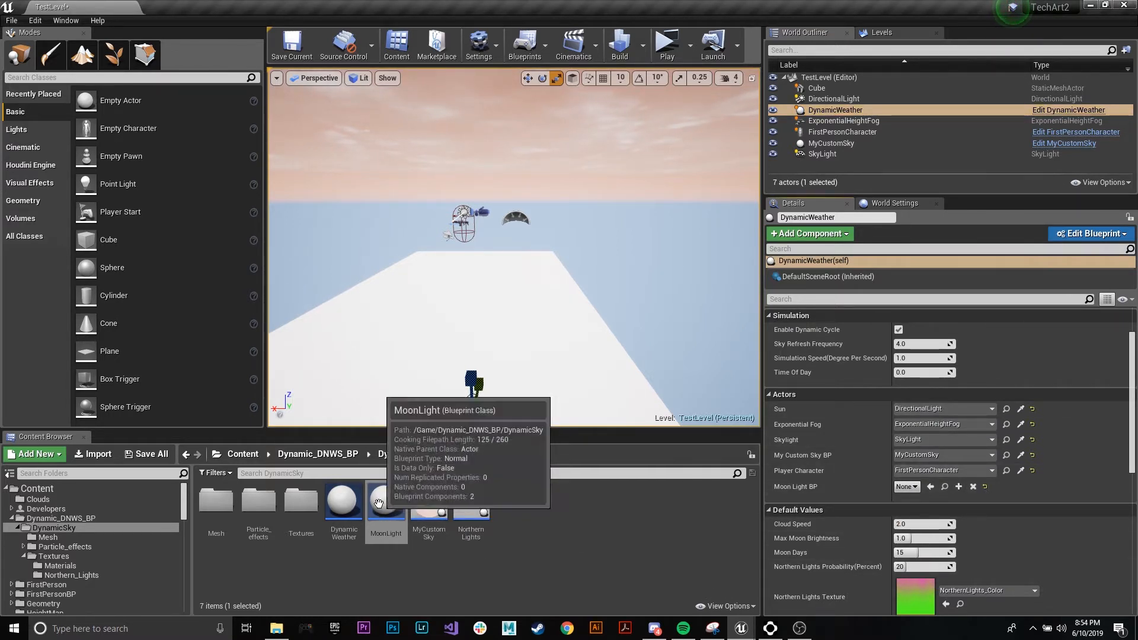
pyautogui.moveTo(386, 504); pyautogui.dragTo(907, 486)
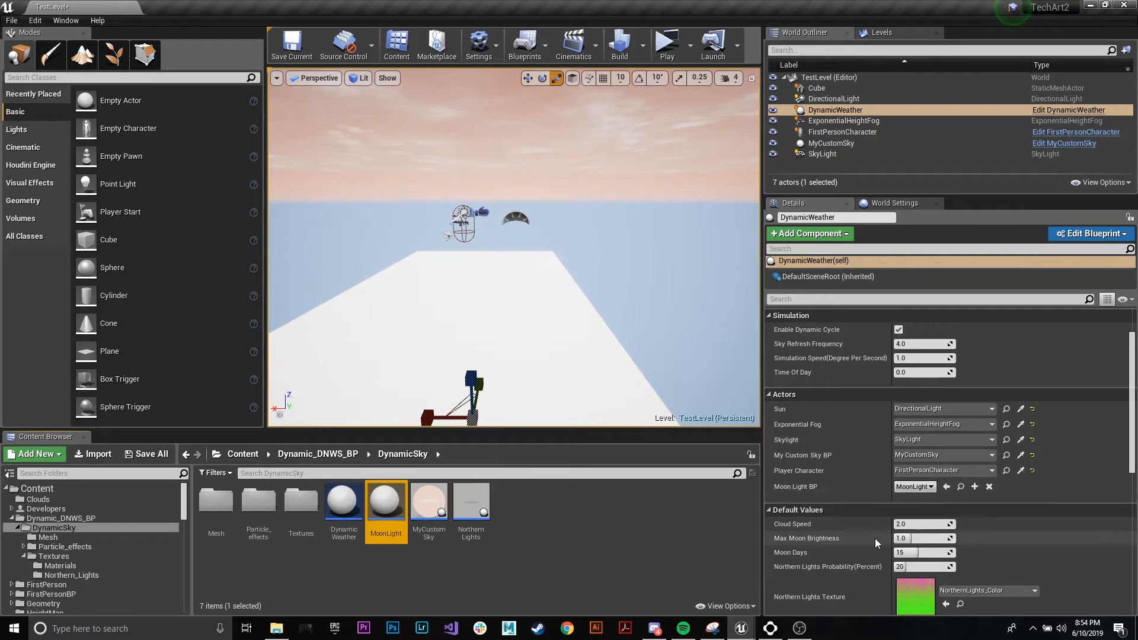
pyautogui.scroll(-3, 1025, 458)
pyautogui.scroll(3, 1025, 459)
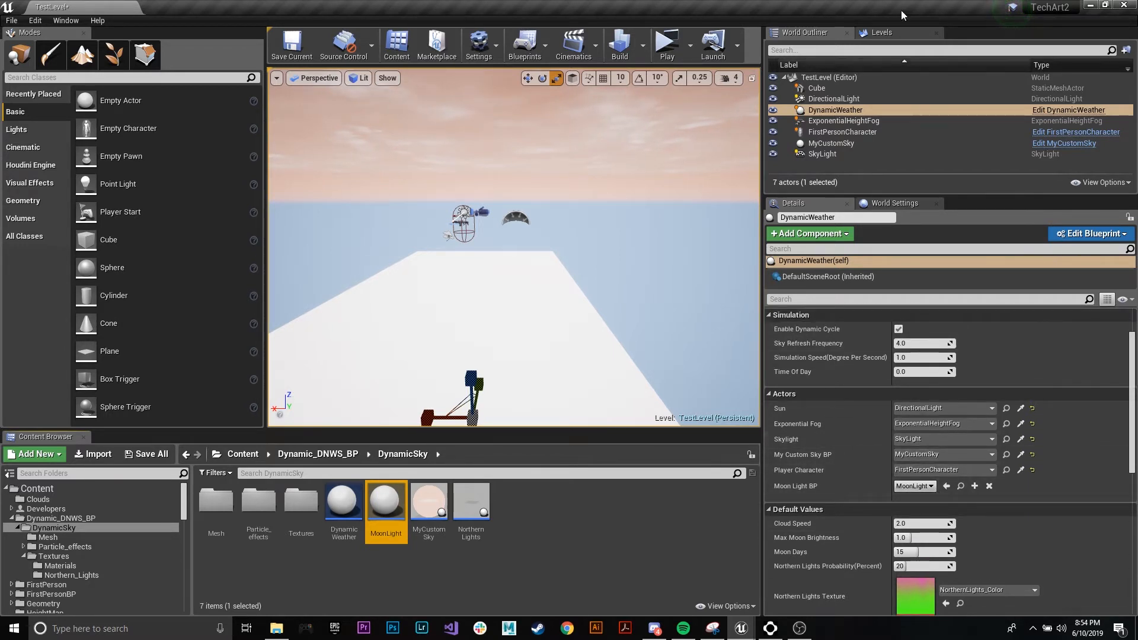
# Assign DirectionalLight as the Directional Light Actor of MyCustomSky, and look around at the updated sky
pyautogui.click(832, 144)
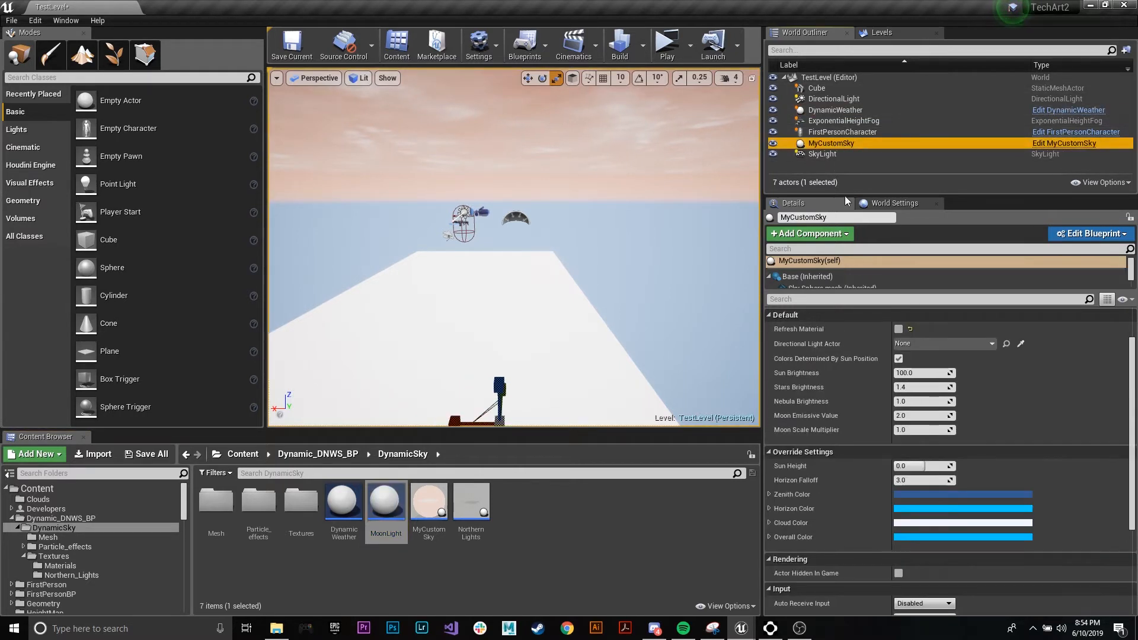
pyautogui.click(913, 347)
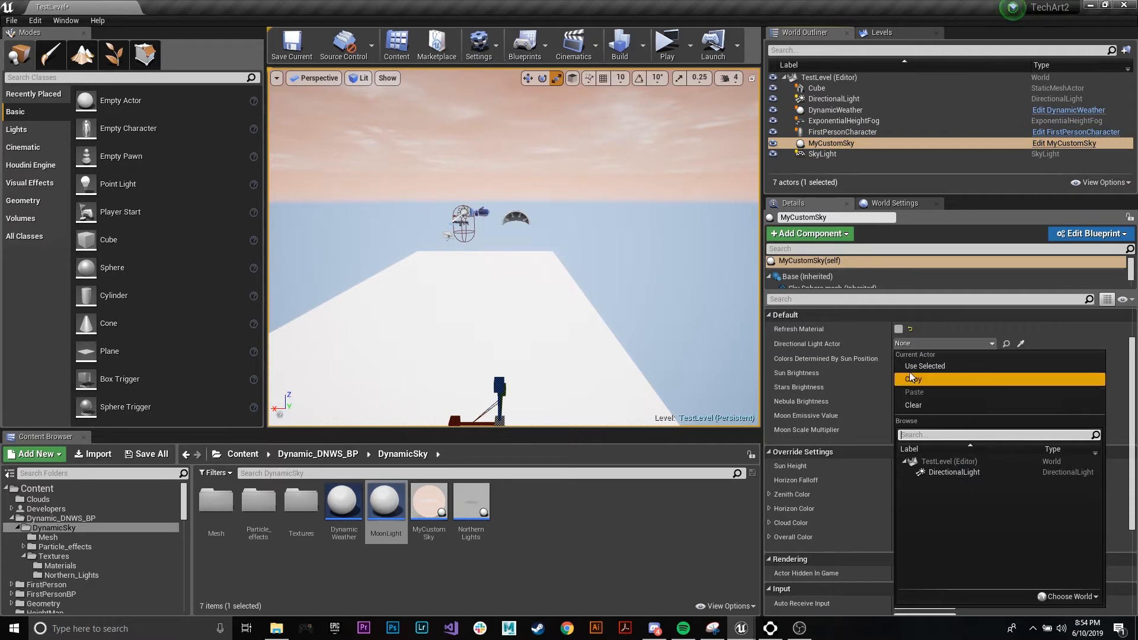
pyautogui.click(958, 474)
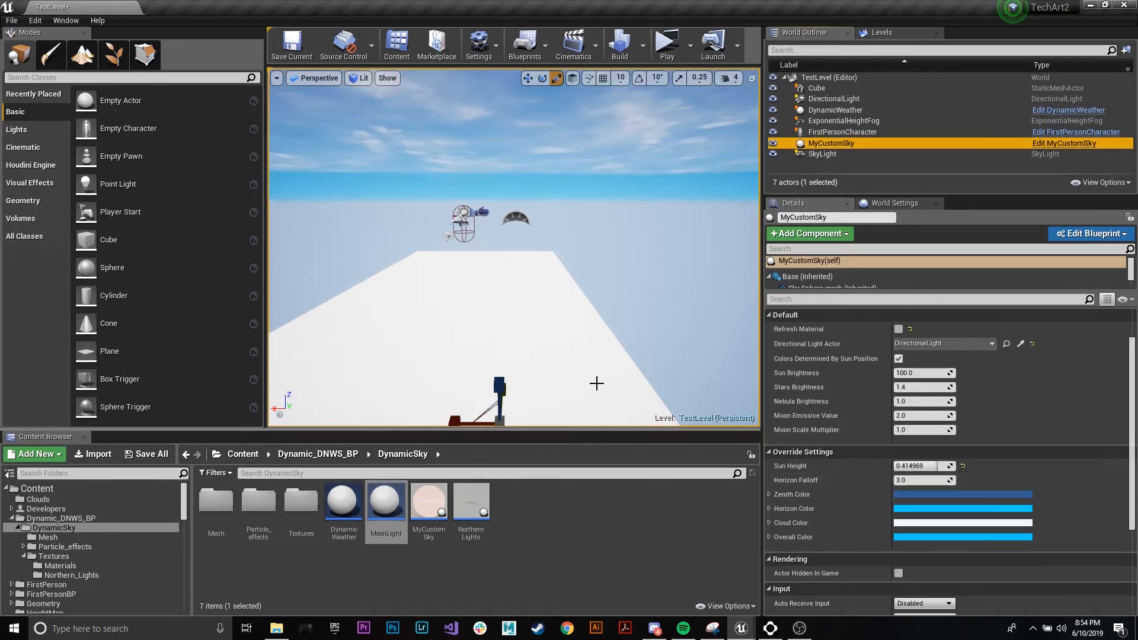
pyautogui.moveTo(543, 233)
pyautogui.mouseDown(button='right')
pyautogui.moveTo(528, 188)
pyautogui.moveTo(528, 249)
pyautogui.moveTo(528, 178)
pyautogui.moveTo(552, 225)
pyautogui.mouseUp(button='right')
pyautogui.moveTo(646, 272); pyautogui.dragTo(604, 246, button='right')
pyautogui.moveTo(504, 262); pyautogui.dragTo(628, 272, button='right')
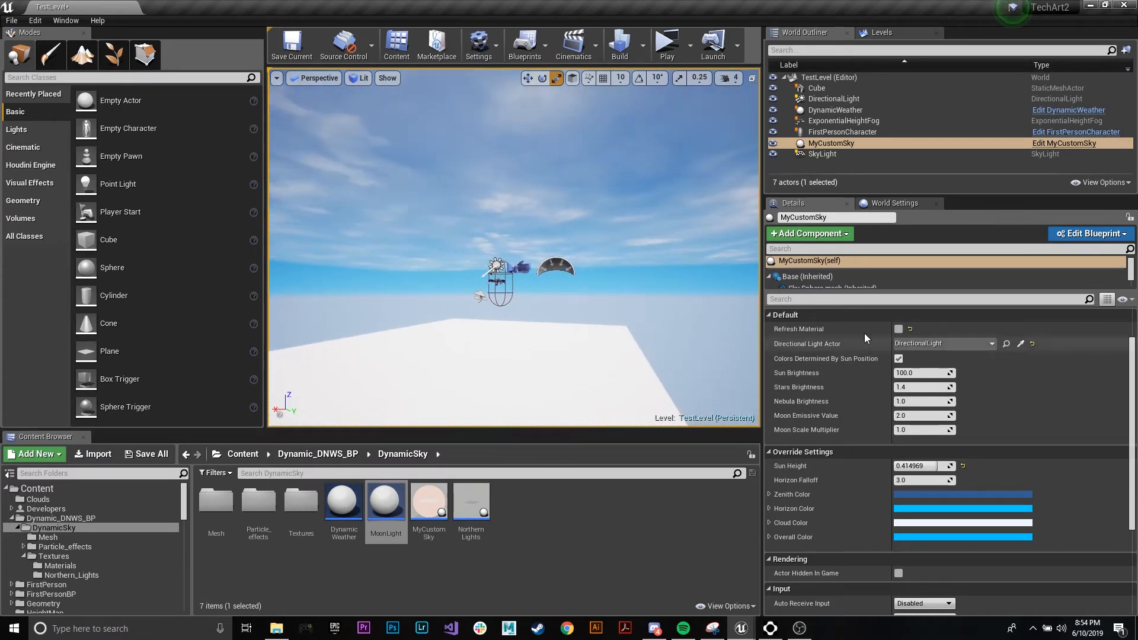
# Select DynamicWeather, scrub its Time Of Day to preview the changing sky, and return it to 0
pyautogui.click(844, 110)
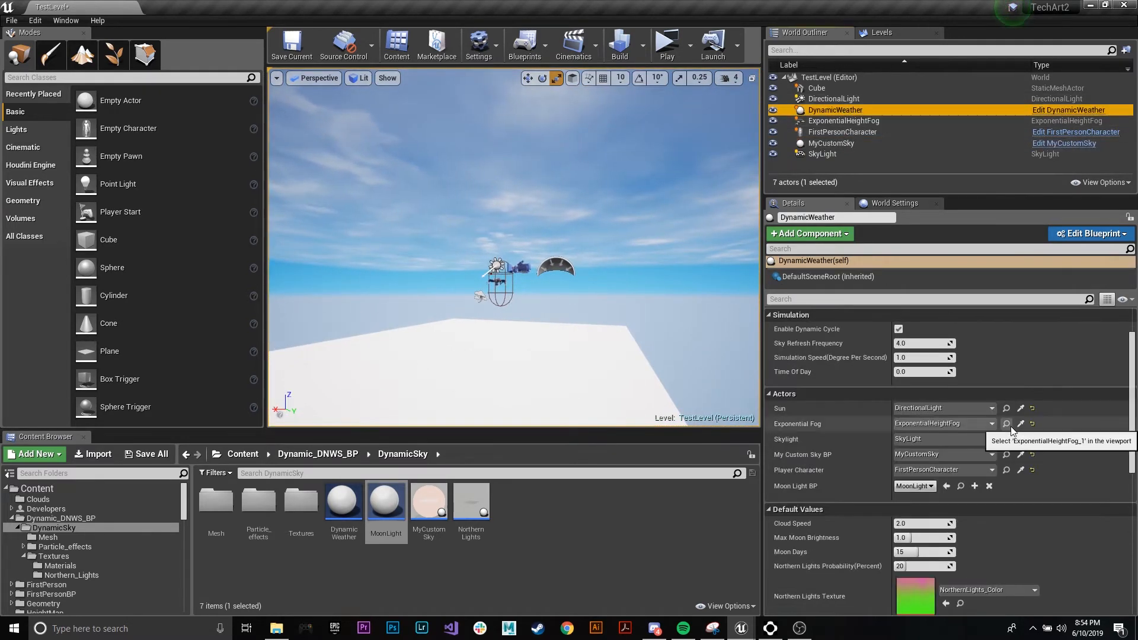
pyautogui.moveTo(911, 372)
pyautogui.mouseDown()
pyautogui.moveTo(939, 372)
pyautogui.moveTo(910, 371)
pyautogui.mouseUp()
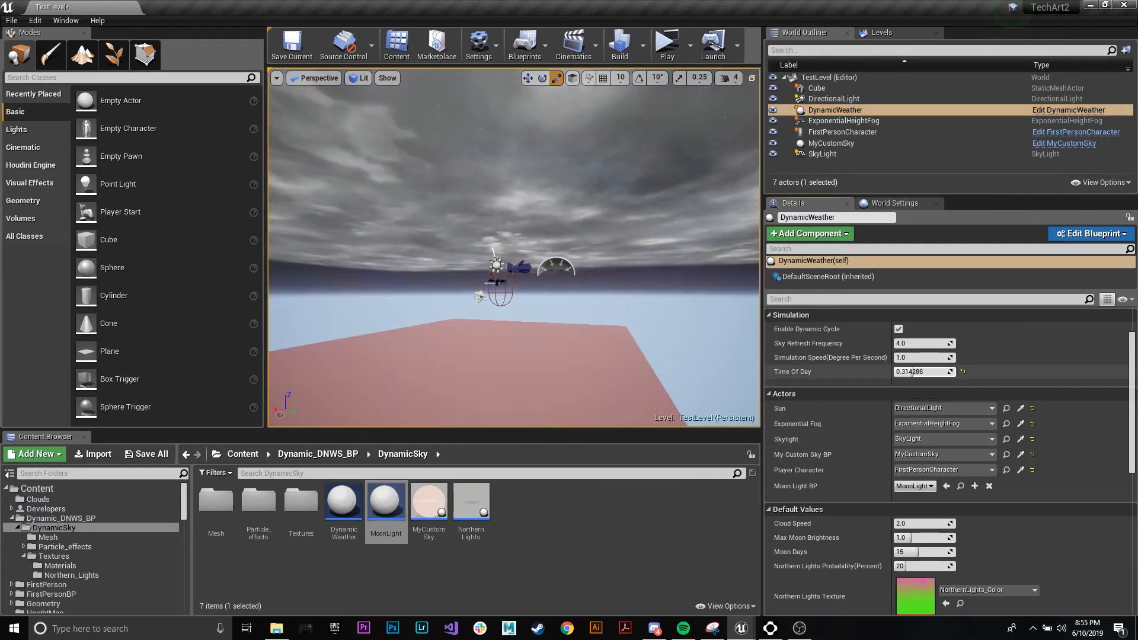
pyautogui.moveTo(670, 272); pyautogui.dragTo(651, 186, button='right')
pyautogui.moveTo(915, 372)
pyautogui.mouseDown()
pyautogui.moveTo(930, 371)
pyautogui.moveTo(893, 371)
pyautogui.mouseUp()
pyautogui.moveTo(513, 237); pyautogui.dragTo(540, 311, button='right')
pyautogui.press('w')
# Set the DynamicWeather actor's Cloud Speed to 20 with the view tilted up at the clouds
pyautogui.scroll(-3, 995, 404)
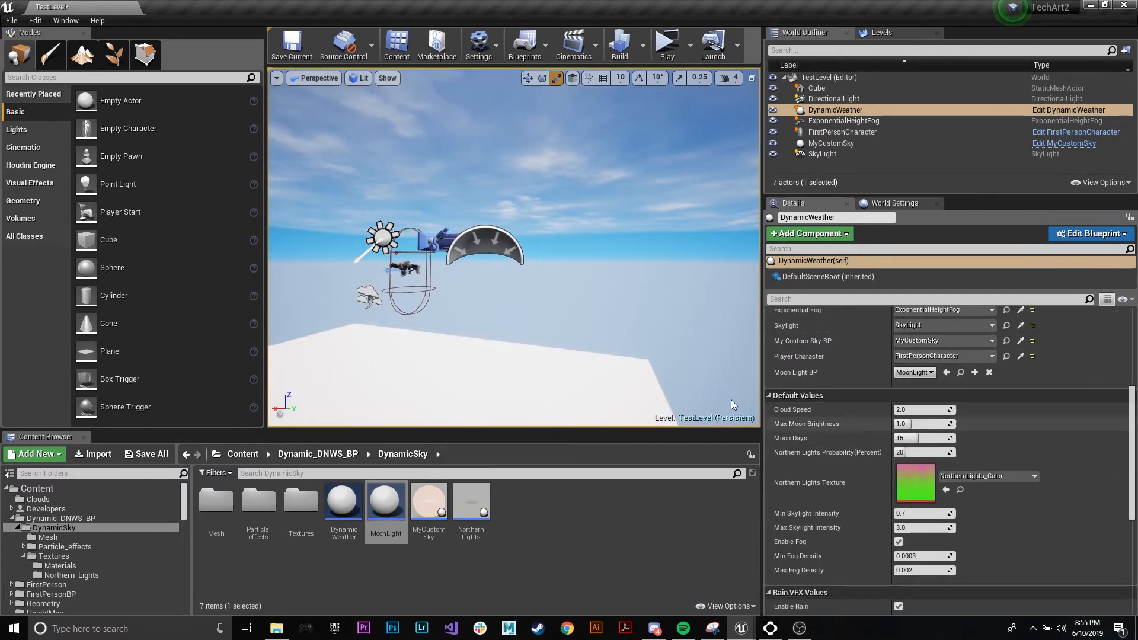
pyautogui.moveTo(554, 322); pyautogui.dragTo(554, 260, button='right')
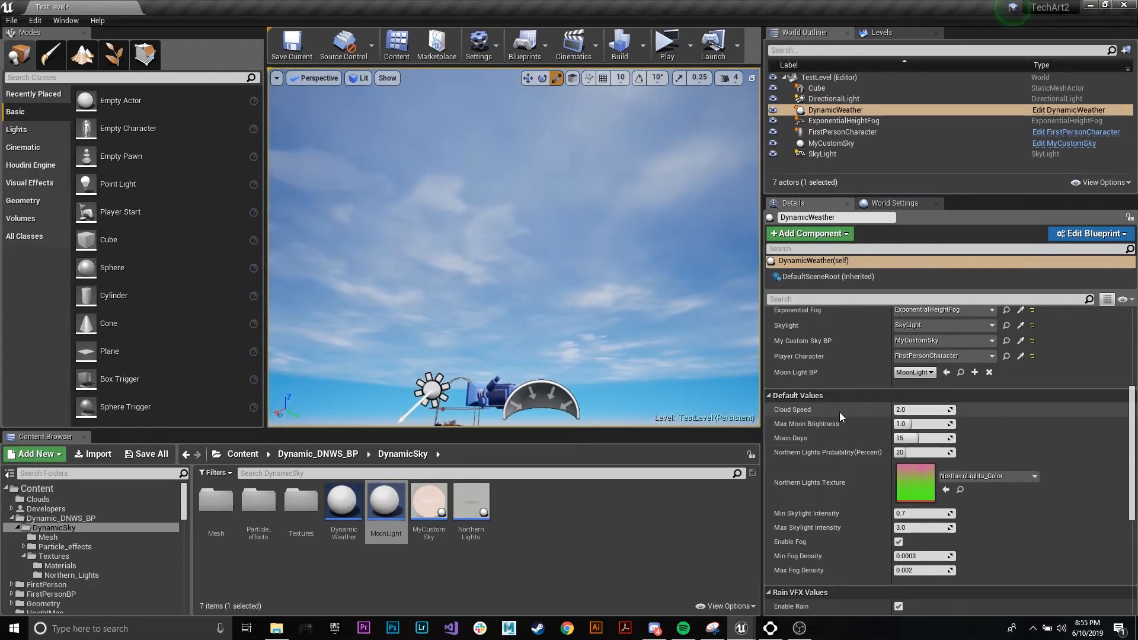
pyautogui.moveTo(905, 409); pyautogui.dragTo(993, 410)
pyautogui.click(911, 408)
pyautogui.write('20')
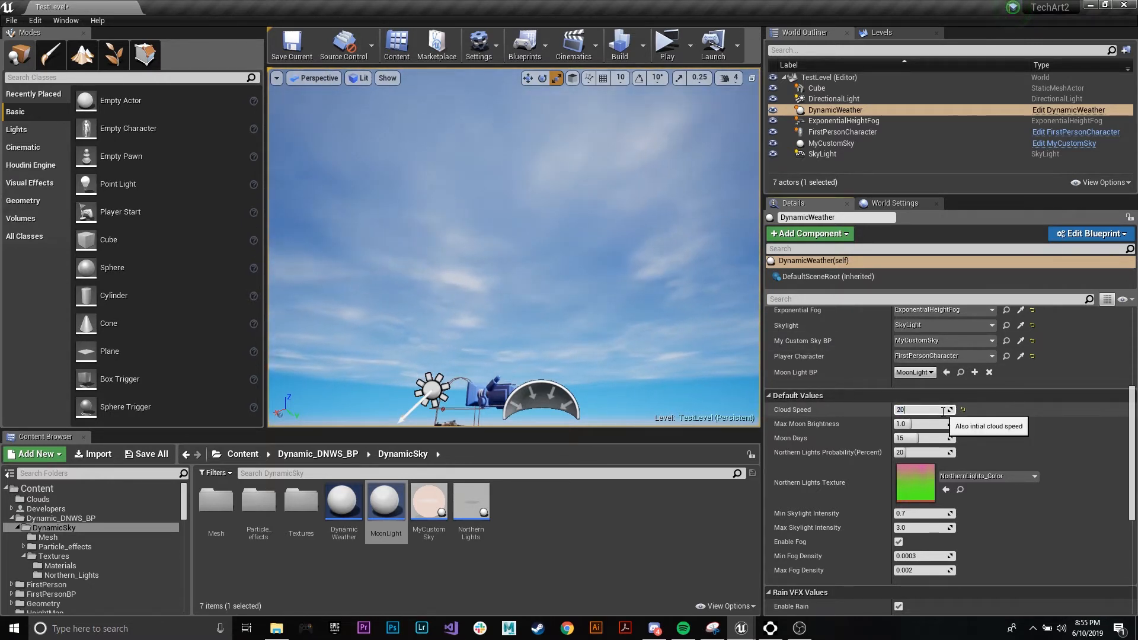
pyautogui.press('Return')
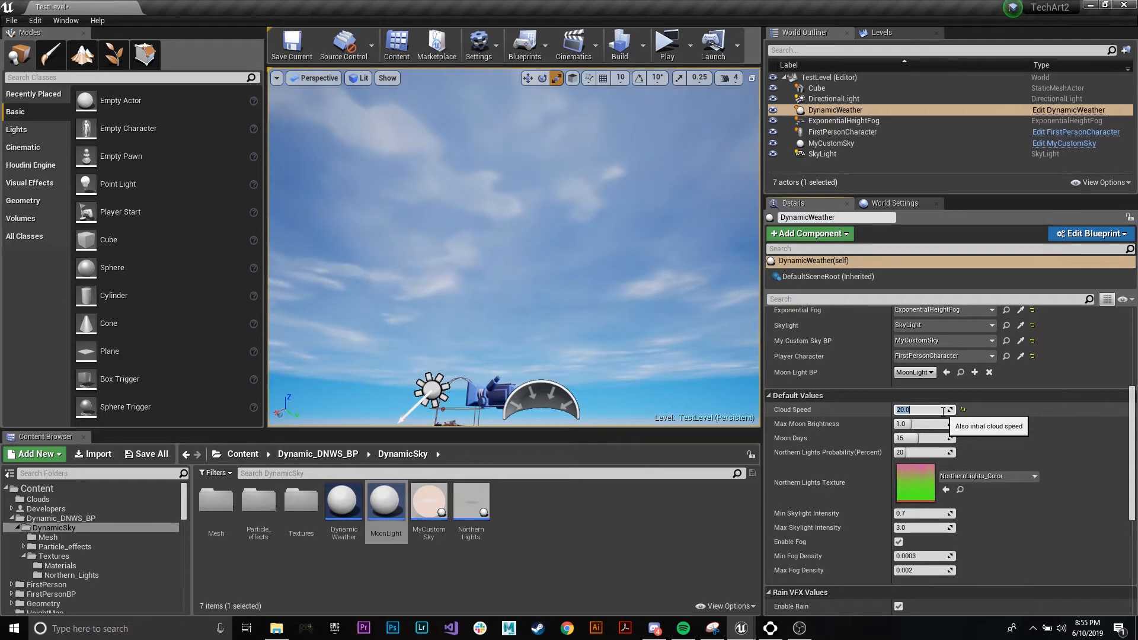
# Try a Cloud Speed of -20 on DynamicWeather, and set it back to 20
pyautogui.write('-20')
pyautogui.press('Return')
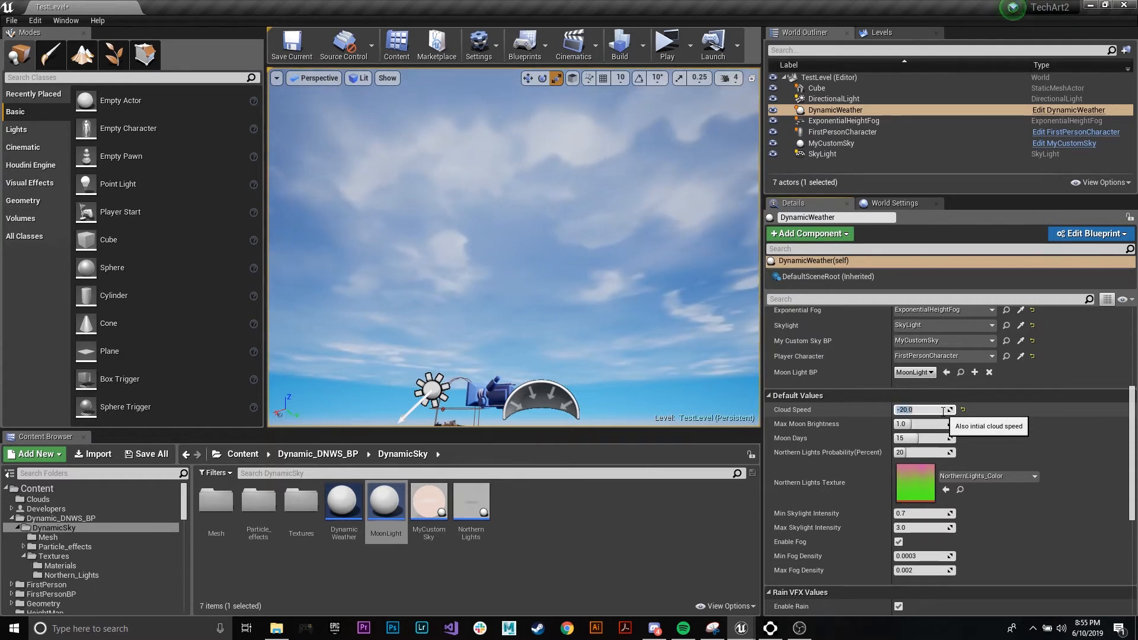
pyautogui.write('20')
pyautogui.press('Return')
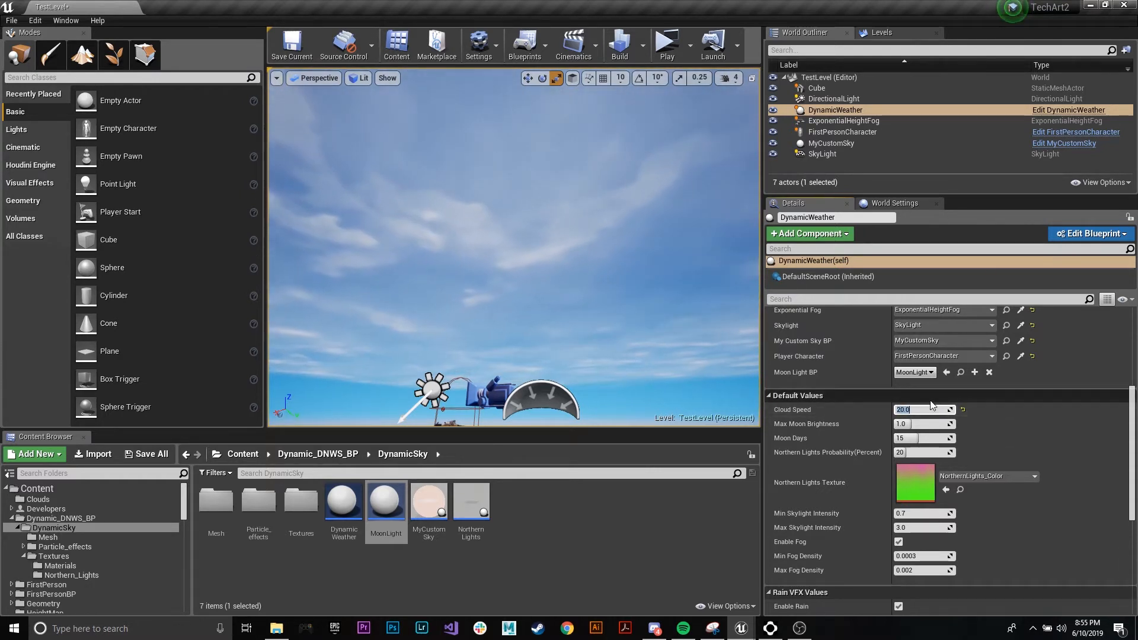
# Scrub DynamicWeather's Time Of Day again with the faster clouds, bring it back to 0, and look over the scene
pyautogui.scroll(5, 924, 433)
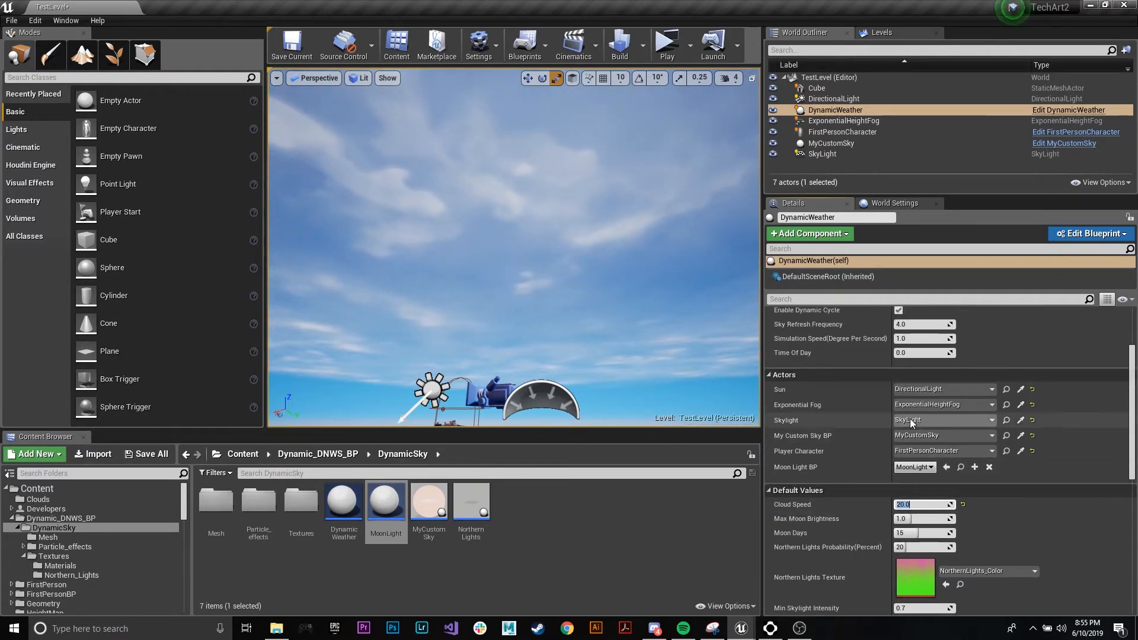
pyautogui.moveTo(932, 431); pyautogui.dragTo(896, 429)
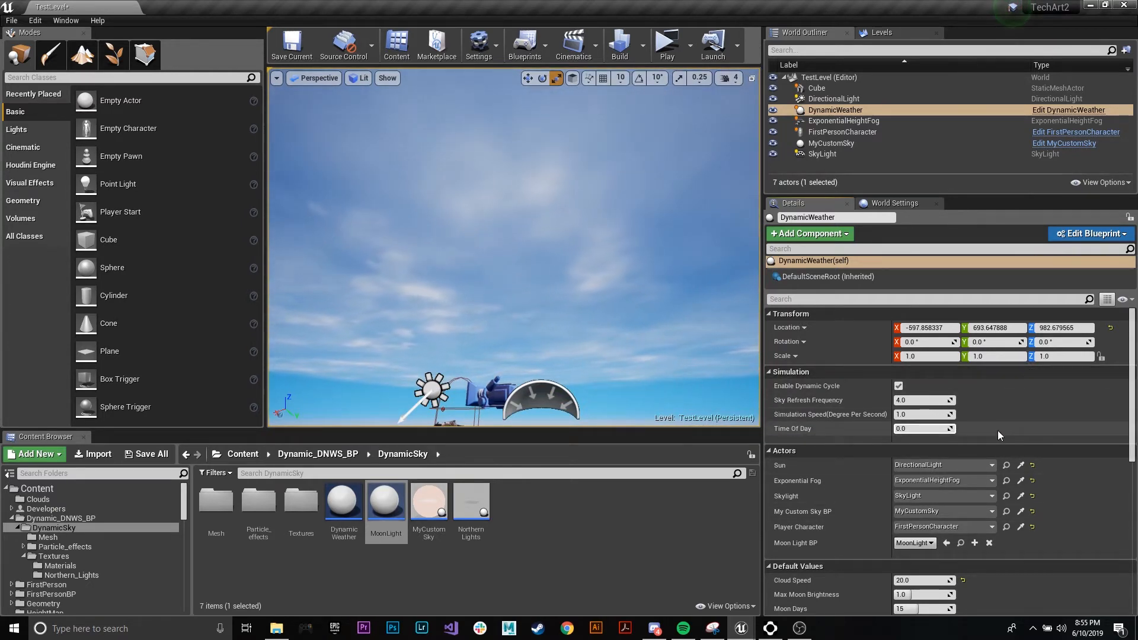
pyautogui.moveTo(640, 296); pyautogui.dragTo(639, 323, button='right')
pyautogui.moveTo(636, 160); pyautogui.dragTo(637, 189, button='right')
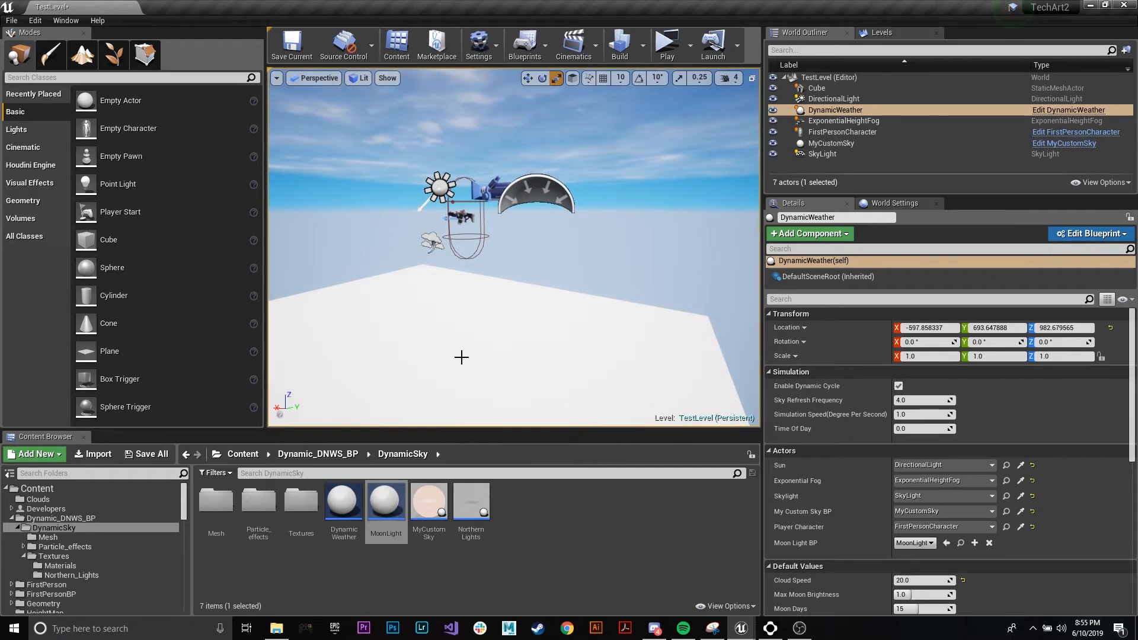
pyautogui.moveTo(595, 309); pyautogui.dragTo(625, 315, button='right')
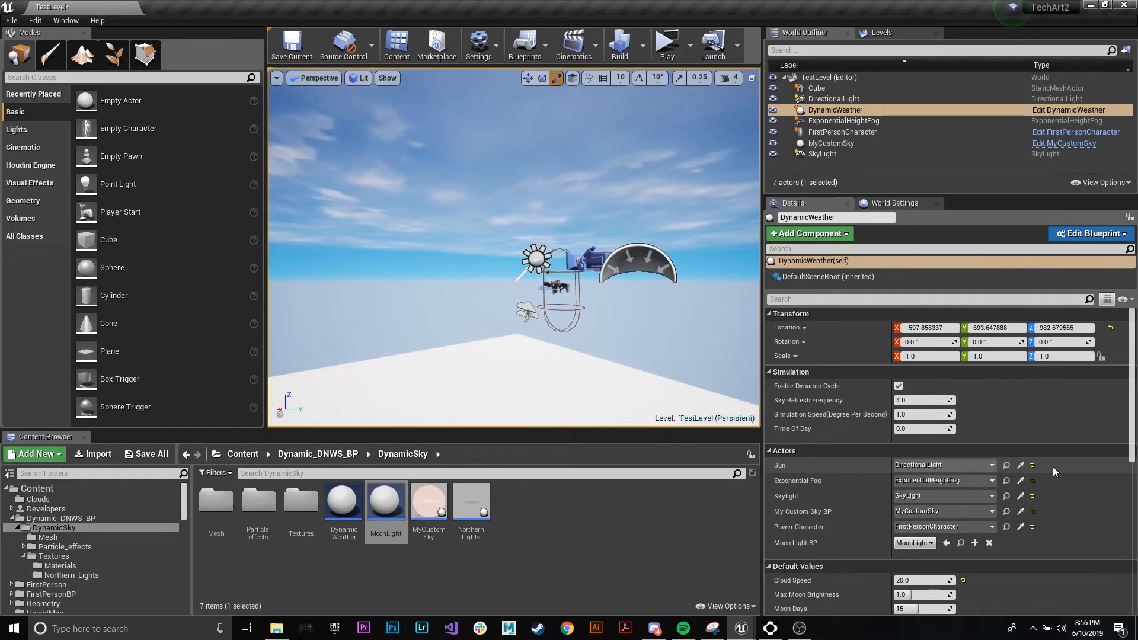
# Undo a trial change of DynamicWeather's Moon Days, and set Moon Days to 10
pyautogui.scroll(-3, 1025, 468)
pyautogui.scroll(2, 1002, 507)
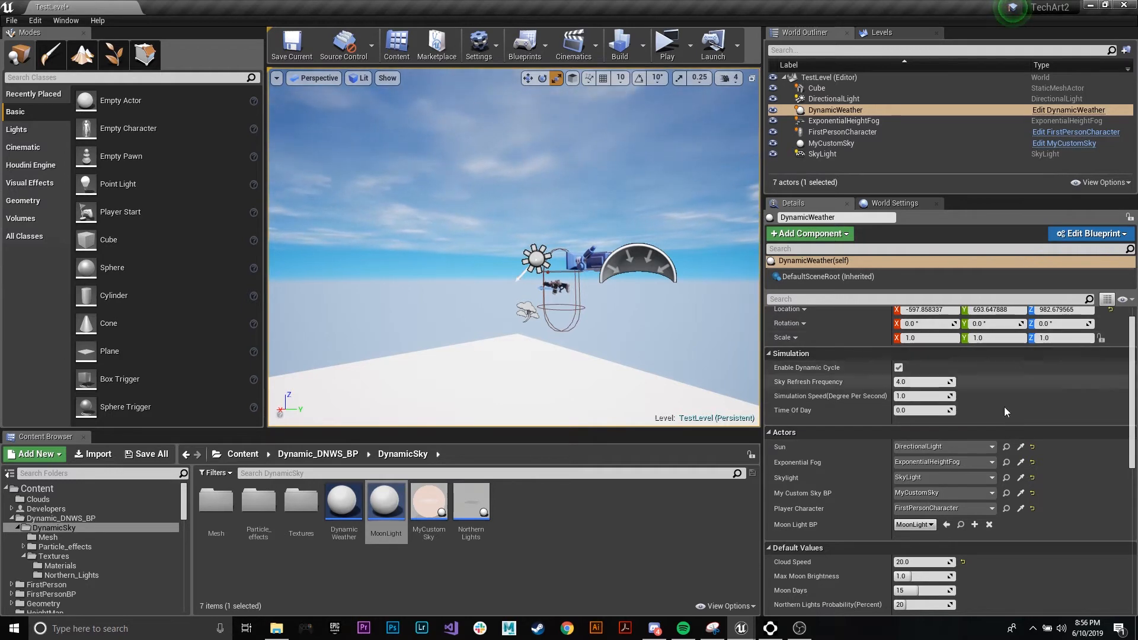
pyautogui.scroll(-3, 1031, 474)
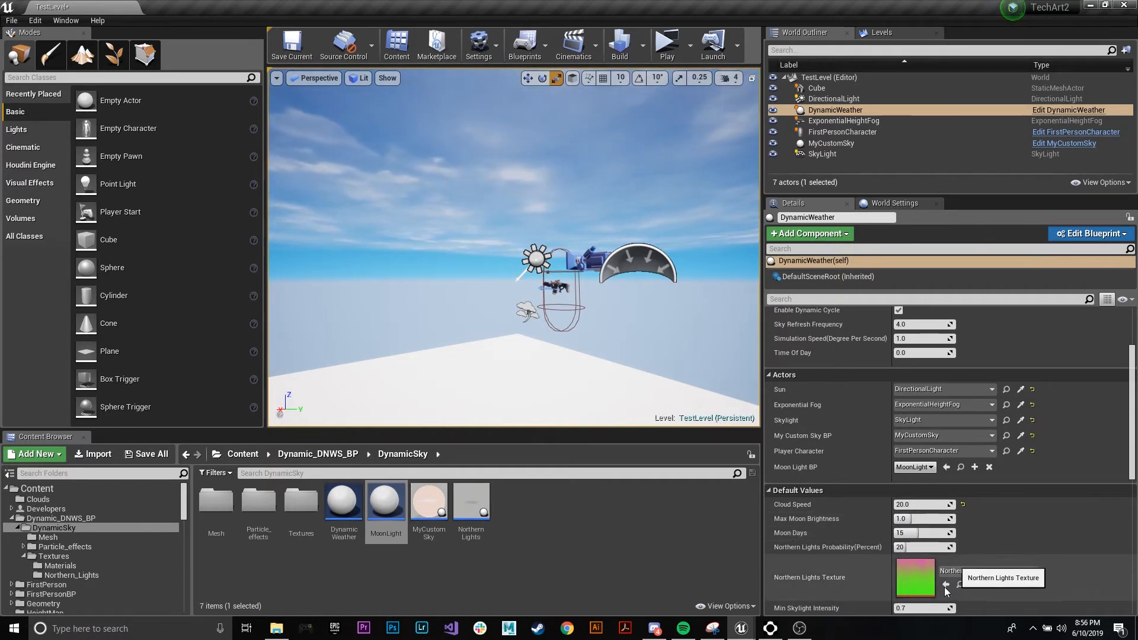
pyautogui.scroll(-1, 1029, 564)
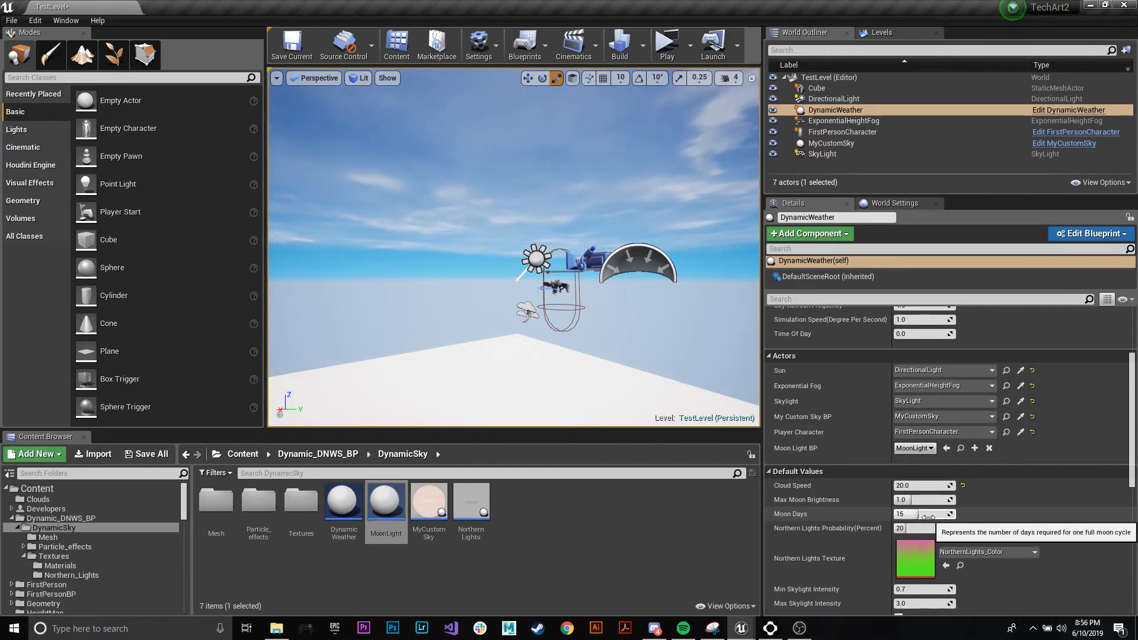
pyautogui.moveTo(928, 518); pyautogui.dragTo(928, 515)
pyautogui.hotkey('ctrl', 'z')
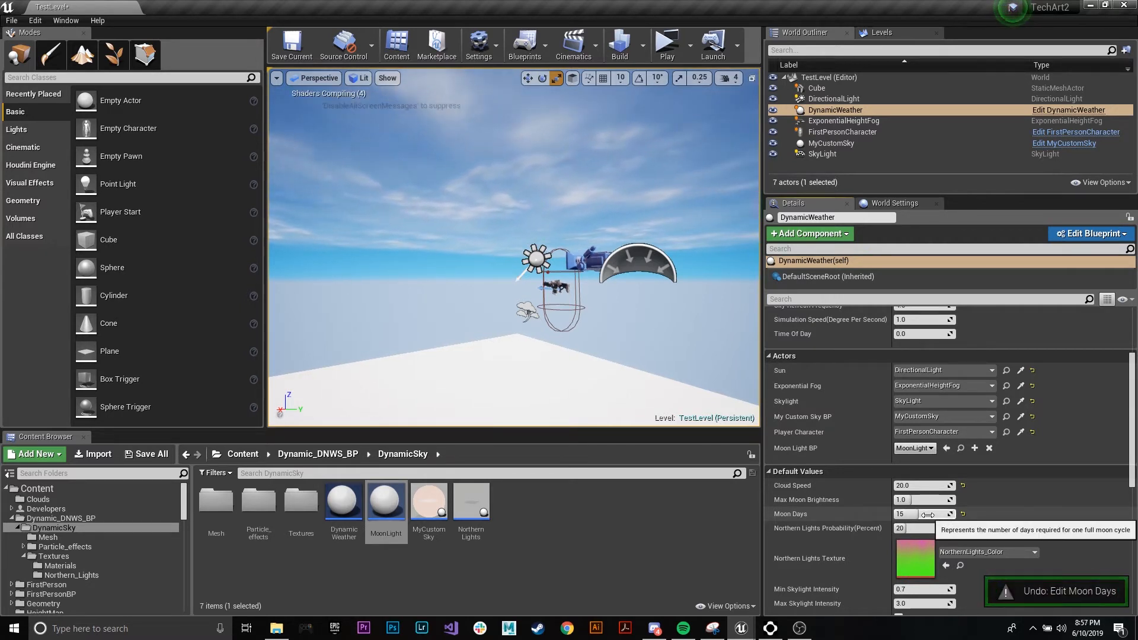
pyautogui.click(928, 515)
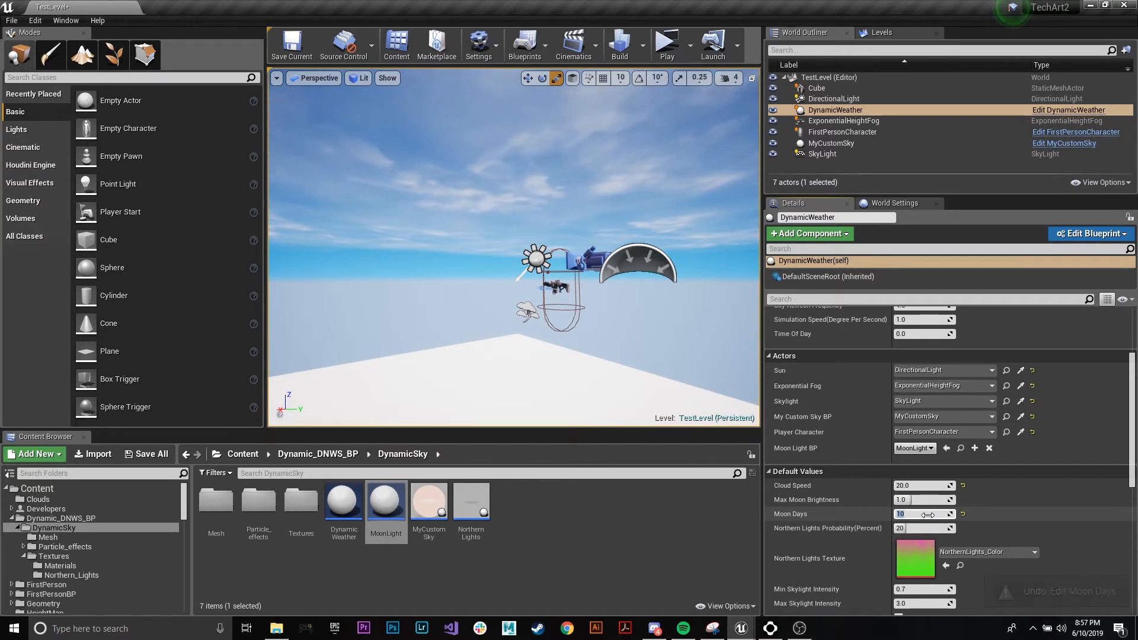
# Raise DynamicWeather's Northern Lights Probability to 100 percent, and lower it to 50 percent
pyautogui.scroll(-2, 928, 515)
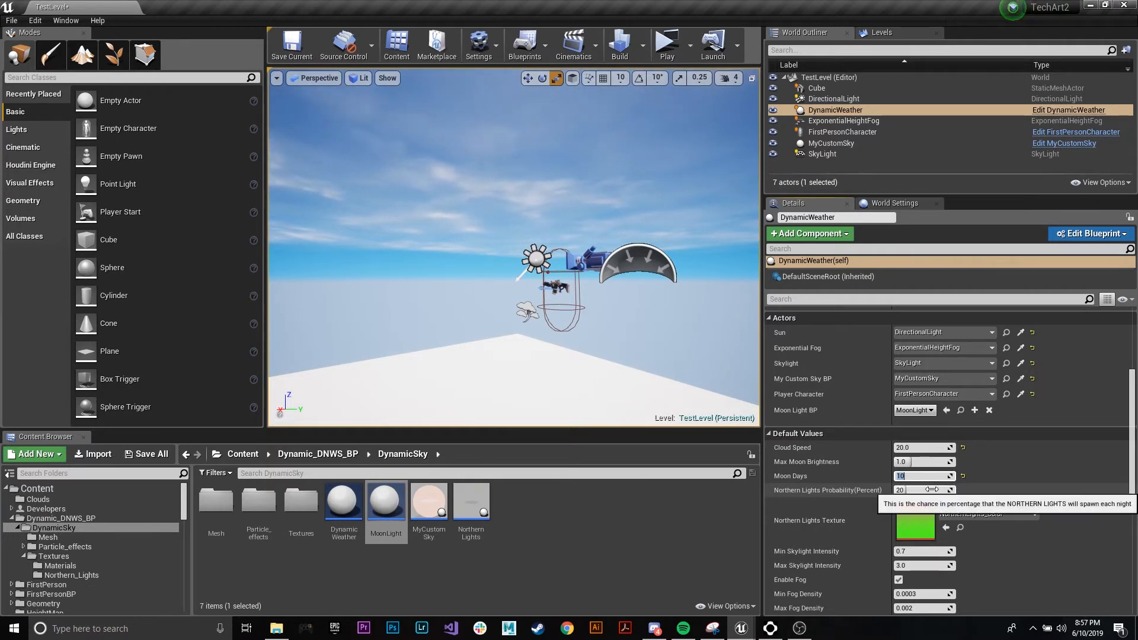
pyautogui.moveTo(911, 490); pyautogui.dragTo(955, 491)
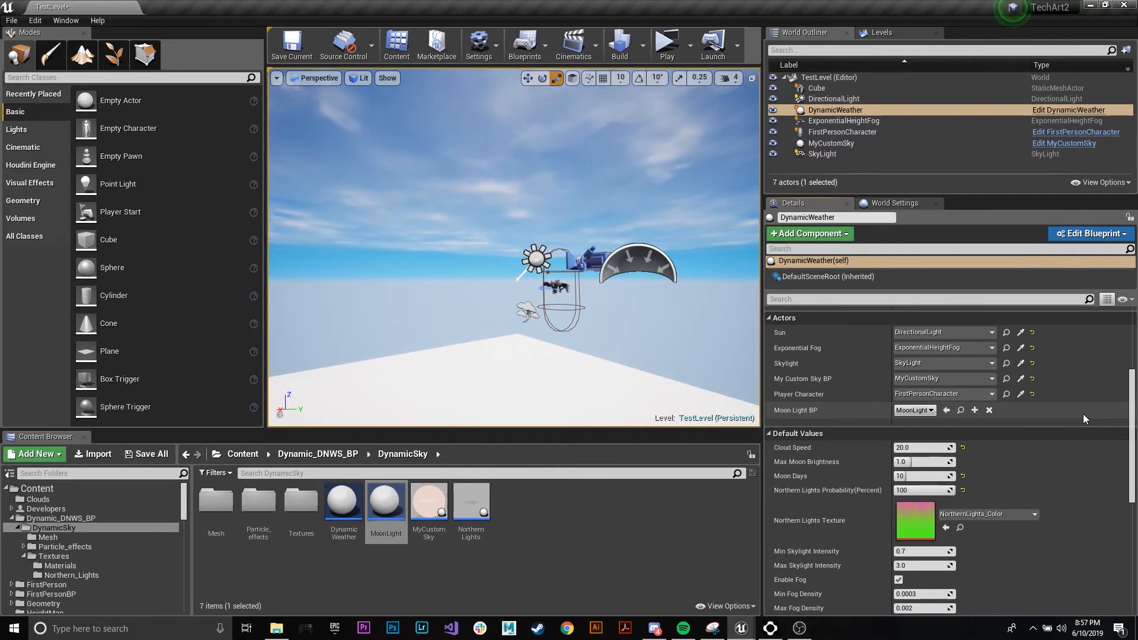
pyautogui.moveTo(944, 491); pyautogui.dragTo(934, 490)
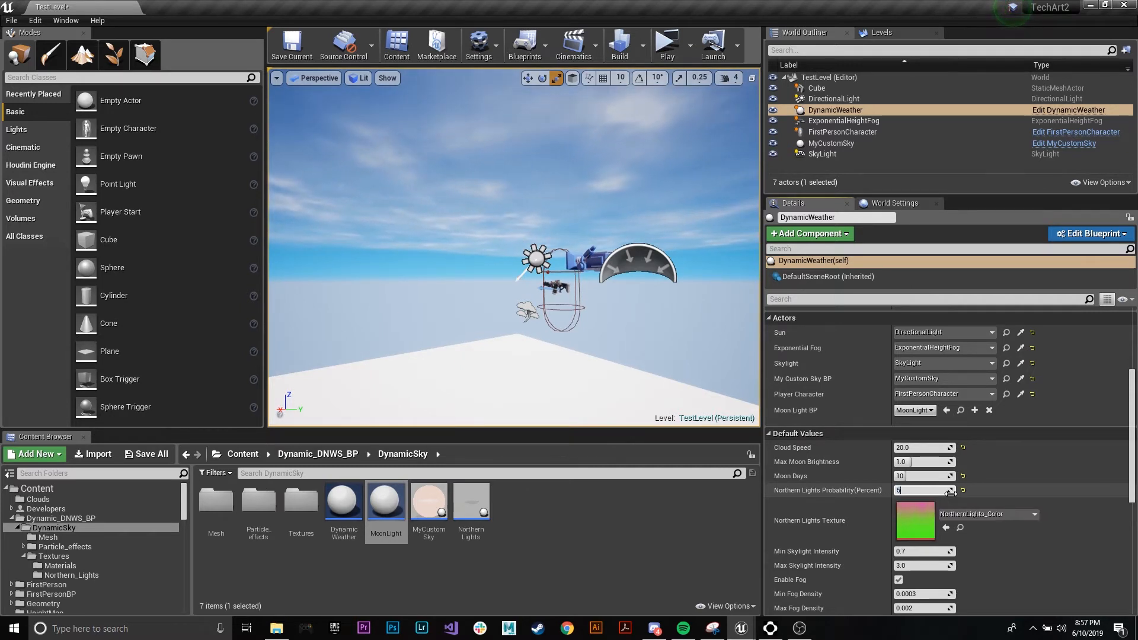
pyautogui.write('0')
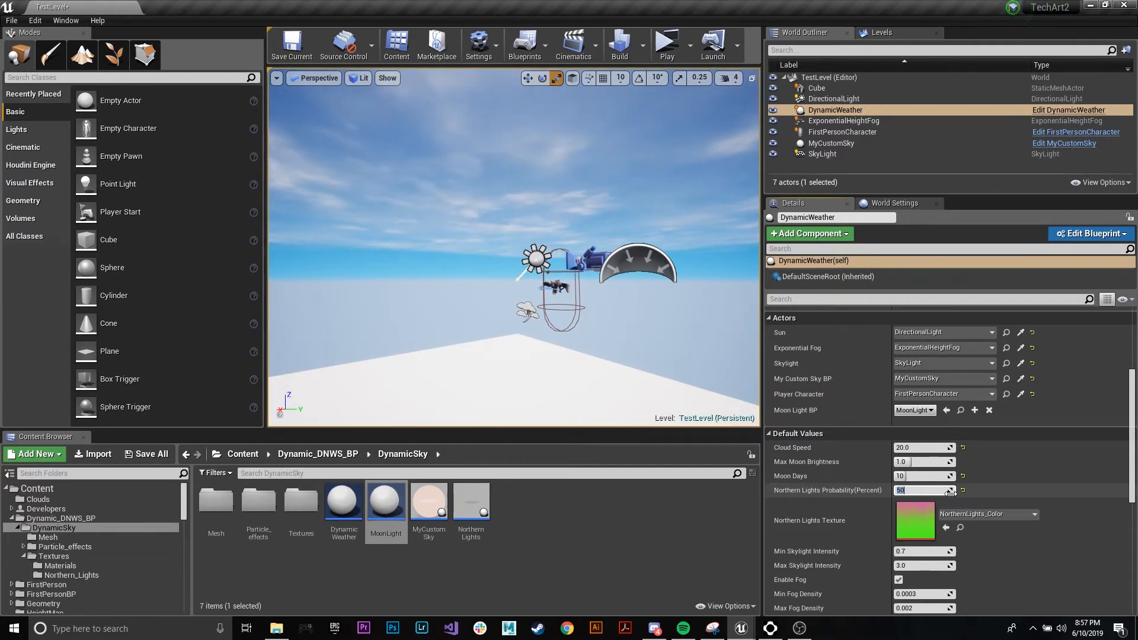
pyautogui.press('Return')
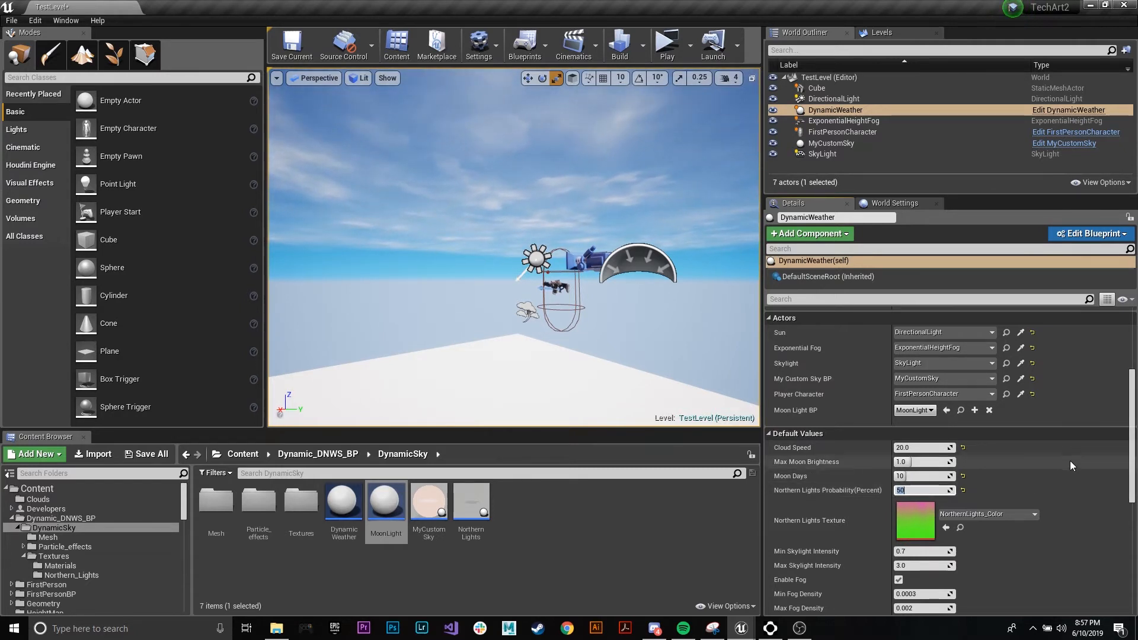
# View the Northern Lights Texture choices without changing the assignment, and open the Northern_Lights folder inside DynamicSky's Textures folder
pyautogui.scroll(-2, 1070, 461)
pyautogui.click(975, 477)
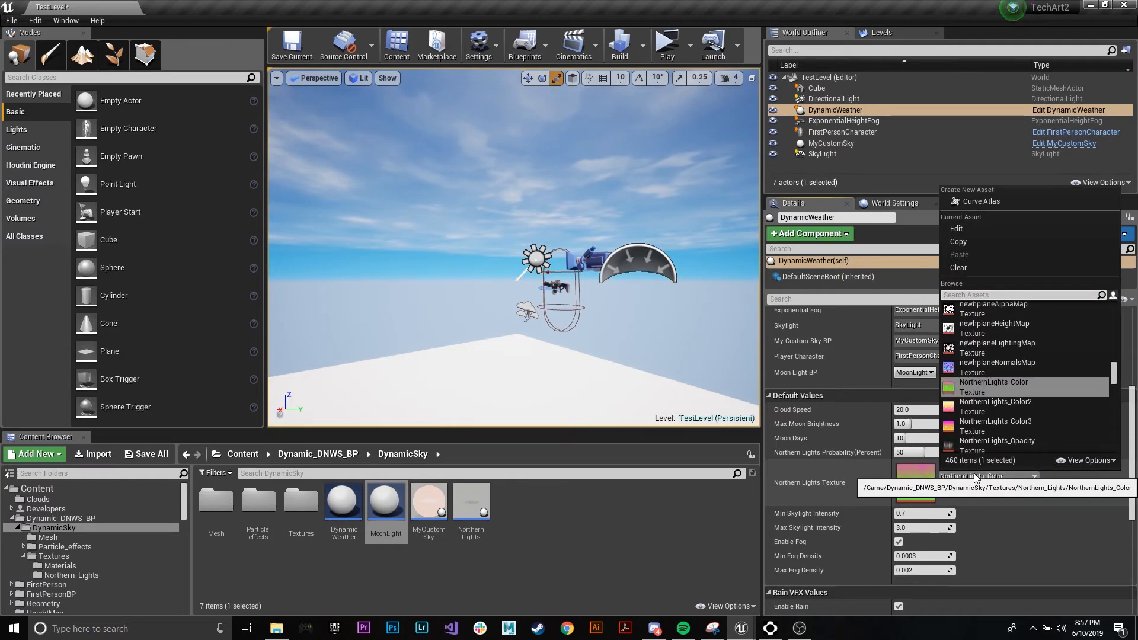
pyautogui.click(405, 571)
pyautogui.doubleClick(294, 511)
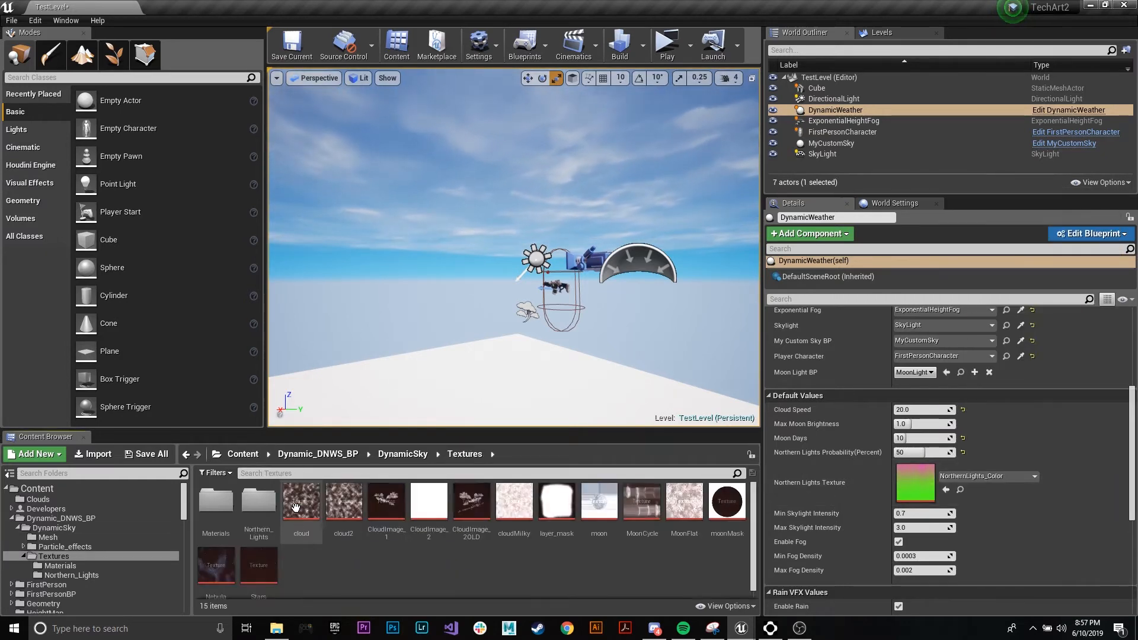
pyautogui.doubleClick(259, 503)
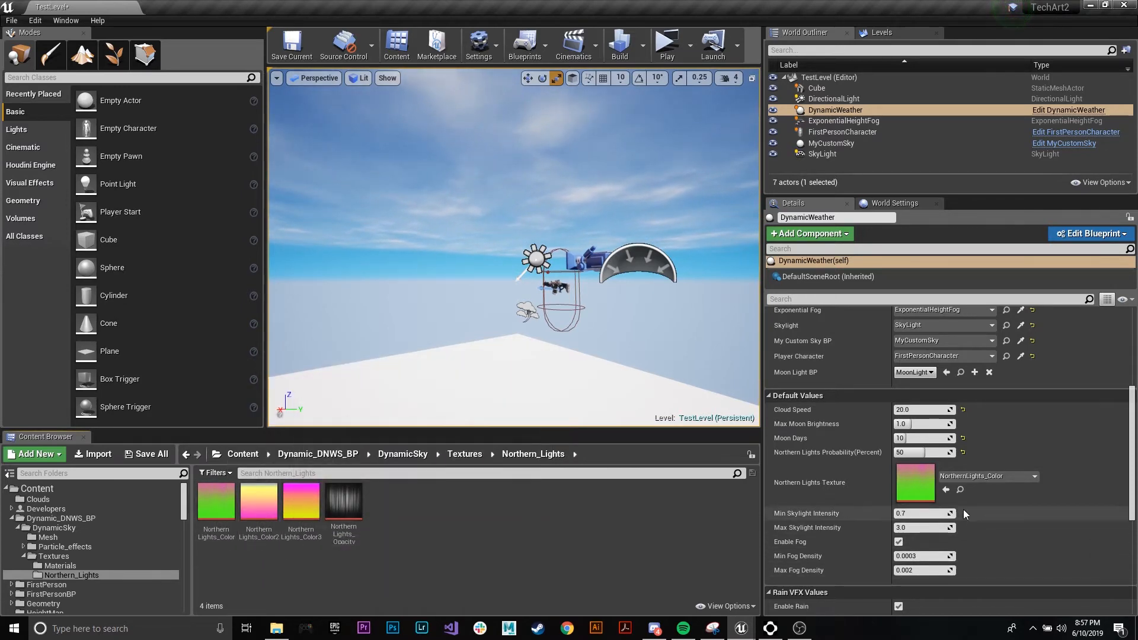
pyautogui.scroll(-2, 963, 509)
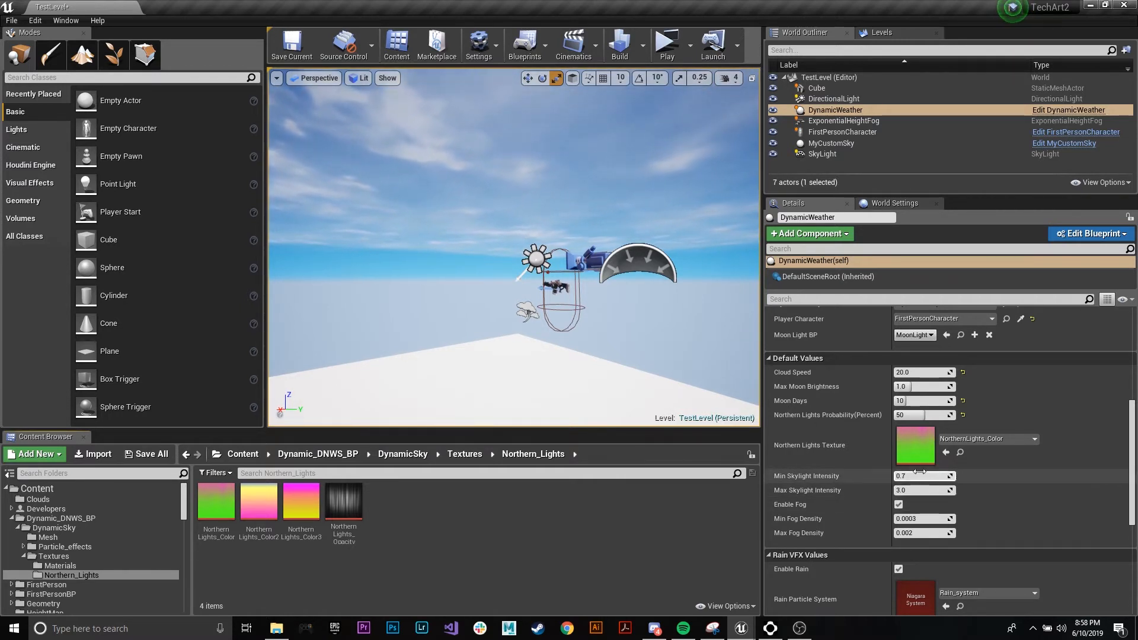
pyautogui.scroll(-2, 984, 482)
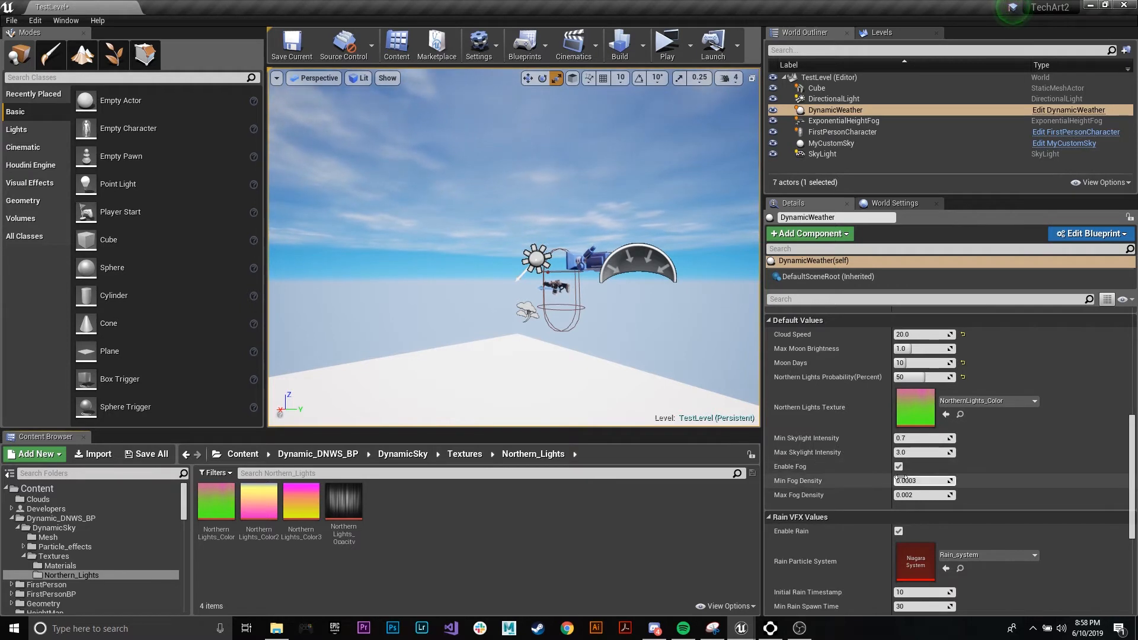
pyautogui.scroll(5, 863, 368)
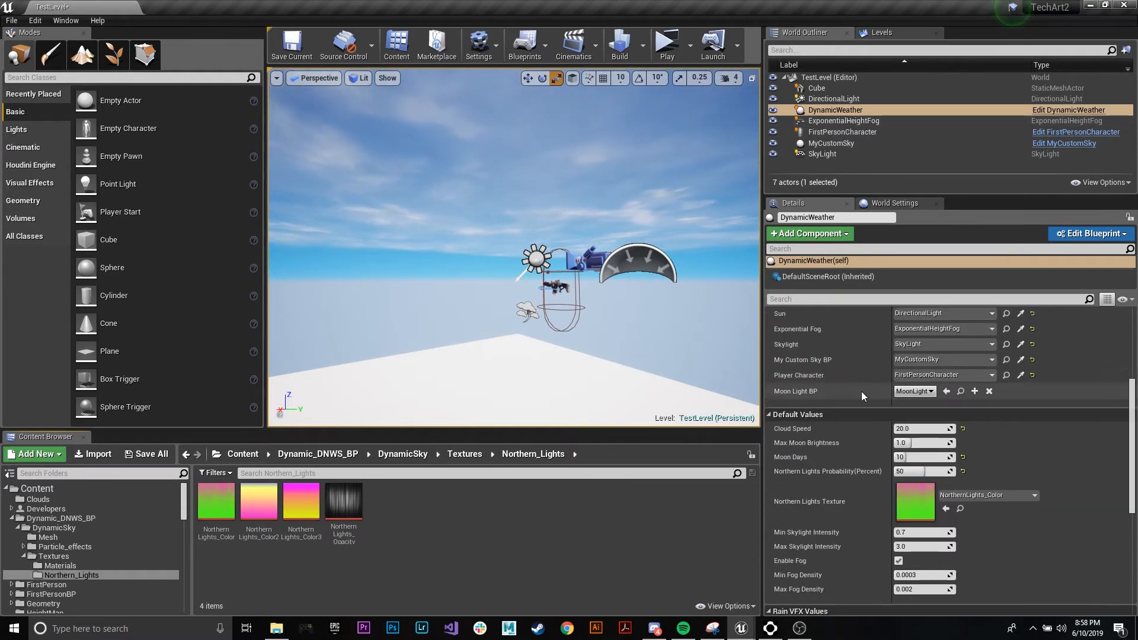
# Try a higher Min Fog Density on DynamicWeather, and set Min Fog Density to 0.01
pyautogui.scroll(-2, 955, 419)
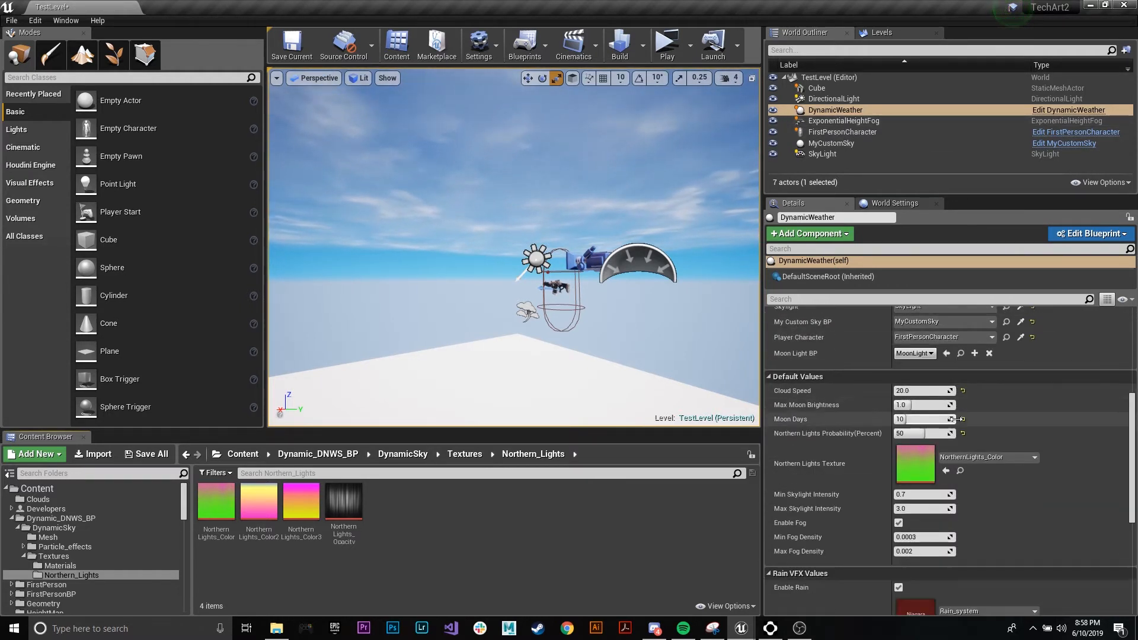
pyautogui.scroll(2, 954, 417)
pyautogui.scroll(-2, 920, 521)
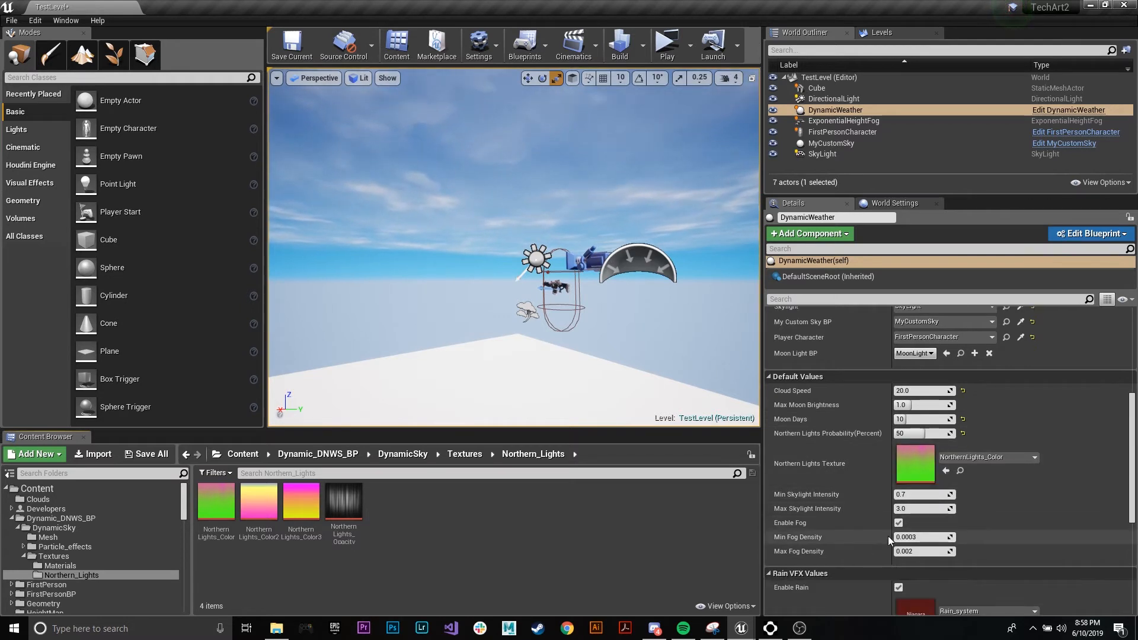
pyautogui.moveTo(905, 538)
pyautogui.mouseDown()
pyautogui.moveTo(931, 538)
pyautogui.moveTo(912, 538)
pyautogui.mouseUp()
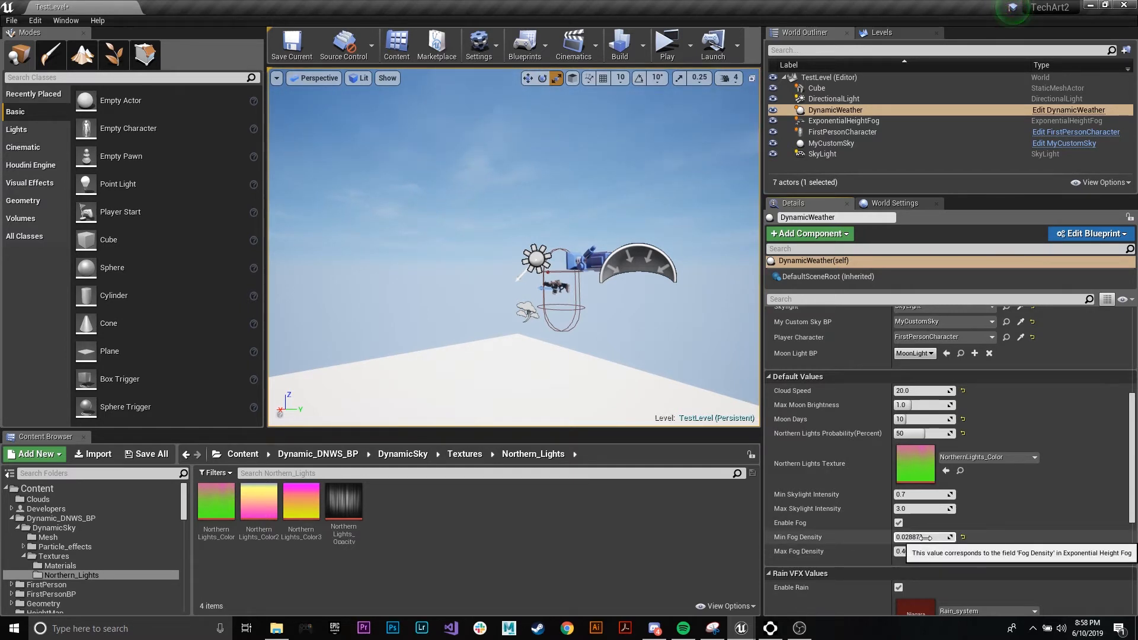
pyautogui.click(926, 538)
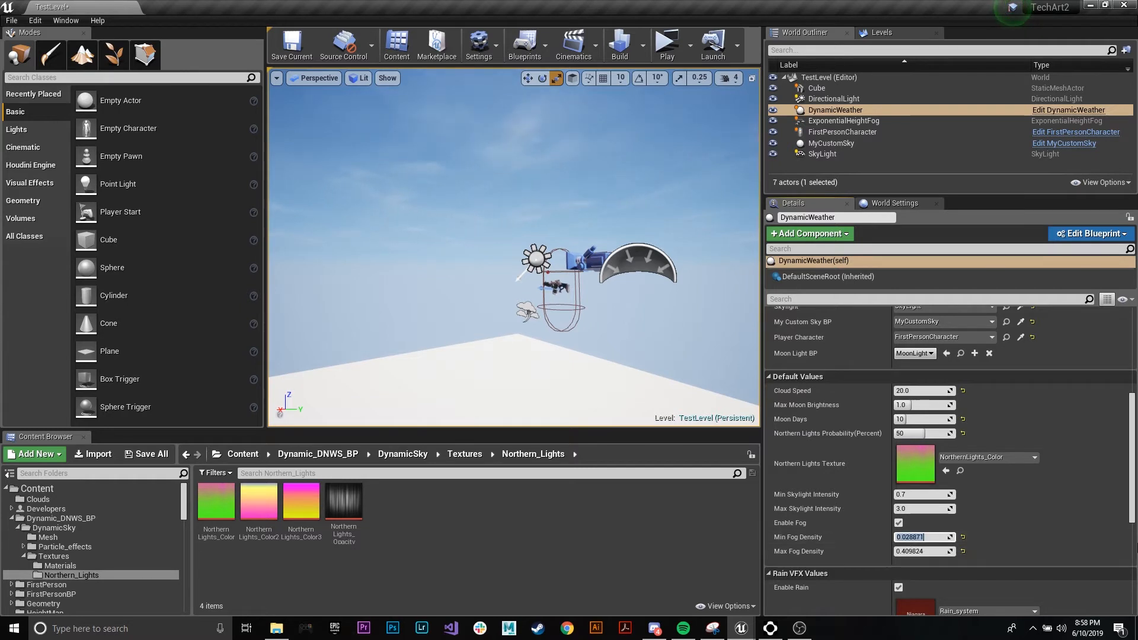
pyautogui.write('0.')
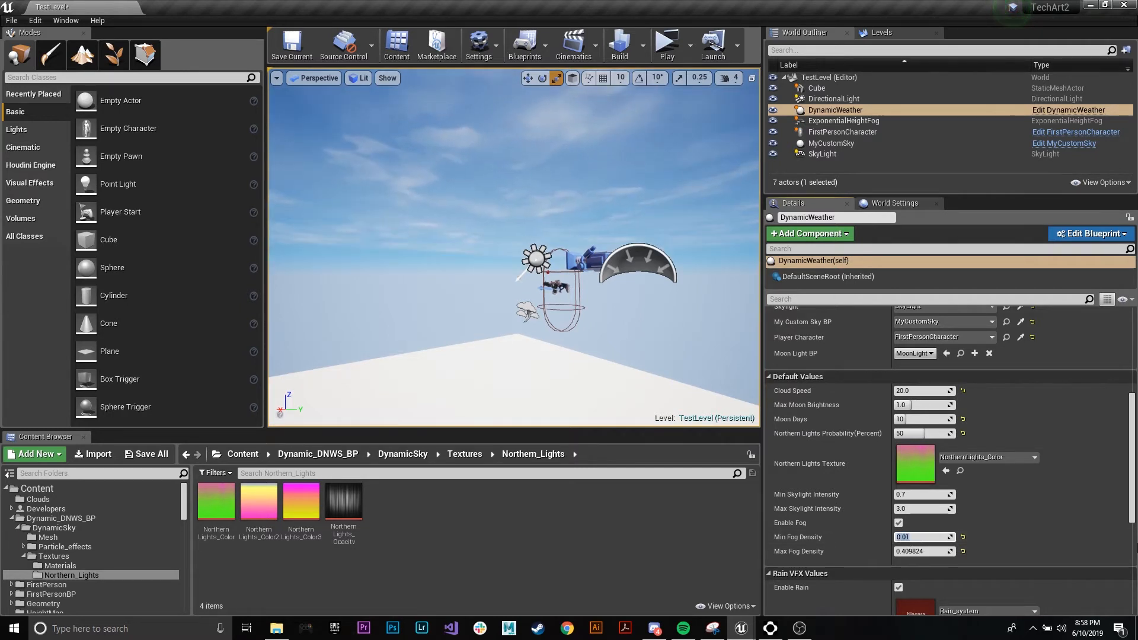
pyautogui.write('01')
pyautogui.press('Return')
# Set DynamicWeather's Max Fog Density to 0.1
pyautogui.click(934, 551)
pyautogui.write('0.')
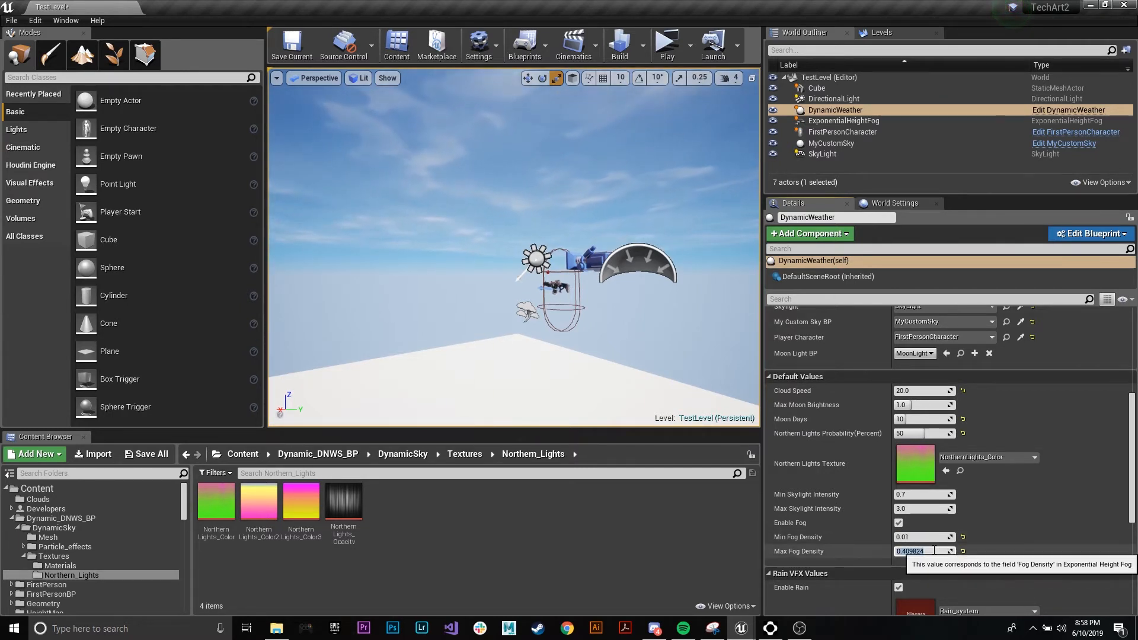
pyautogui.write('1')
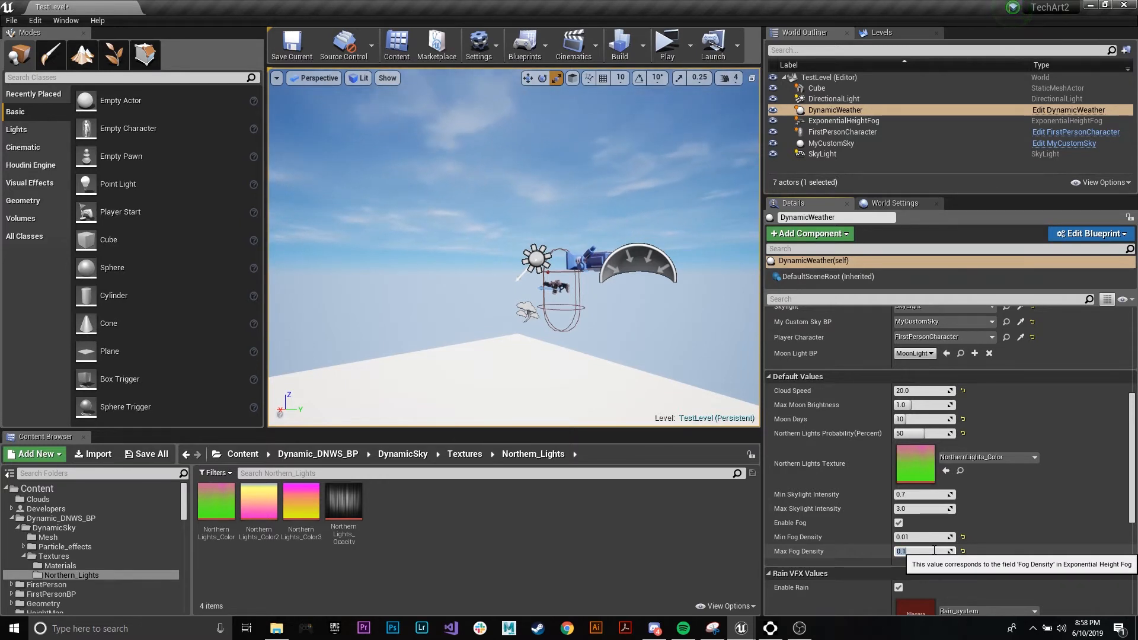
pyautogui.press('Return')
# Disable Enable Rain in DynamicWeather's Rain VFX Values, and enable it again
pyautogui.scroll(-1, 1003, 474)
pyautogui.scroll(-2, 1004, 477)
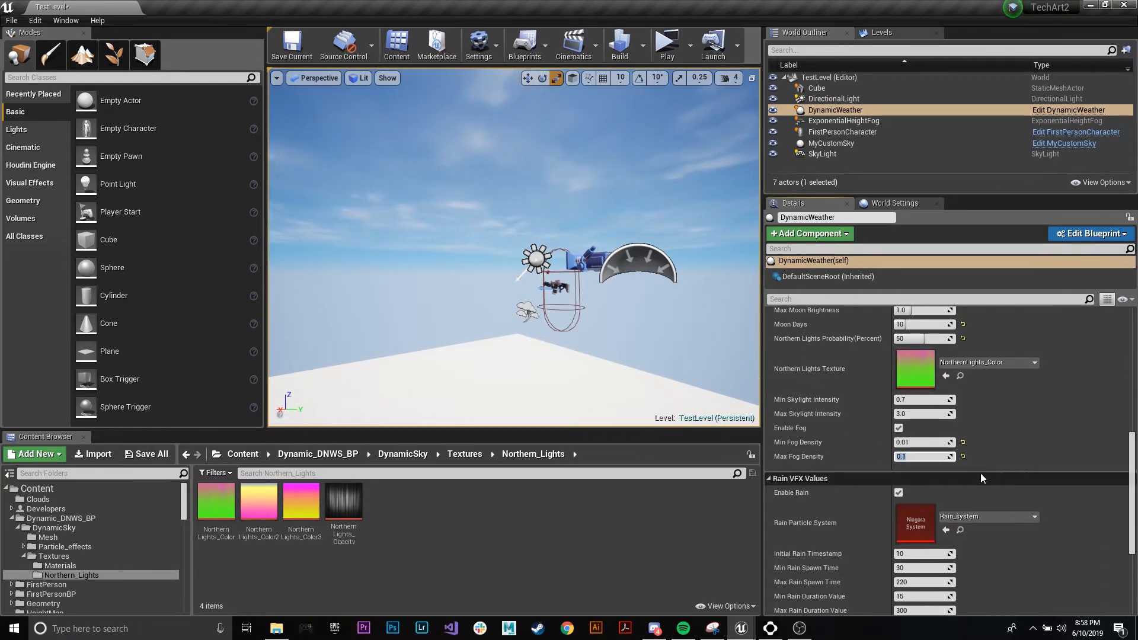
pyautogui.scroll(-2, 1003, 428)
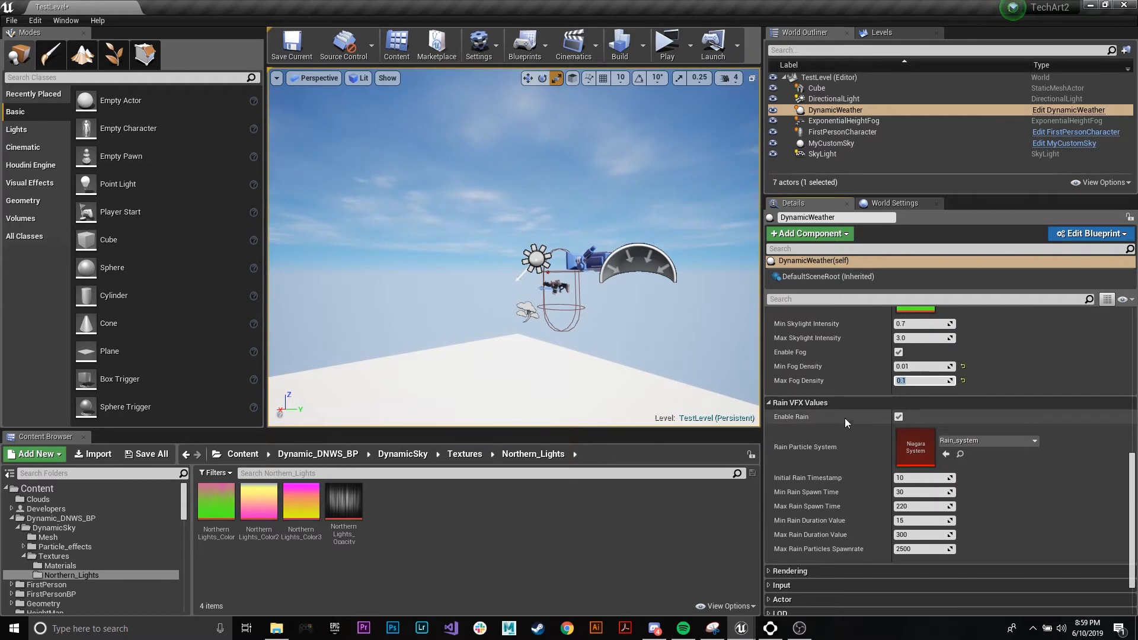
pyautogui.click(898, 417)
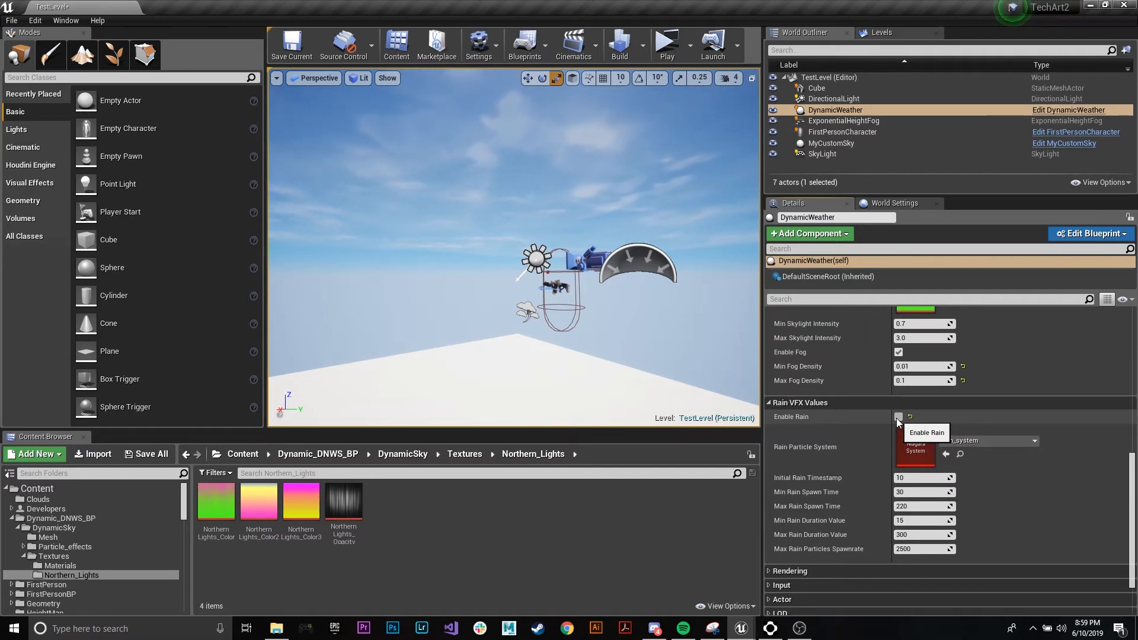
pyautogui.click(898, 417)
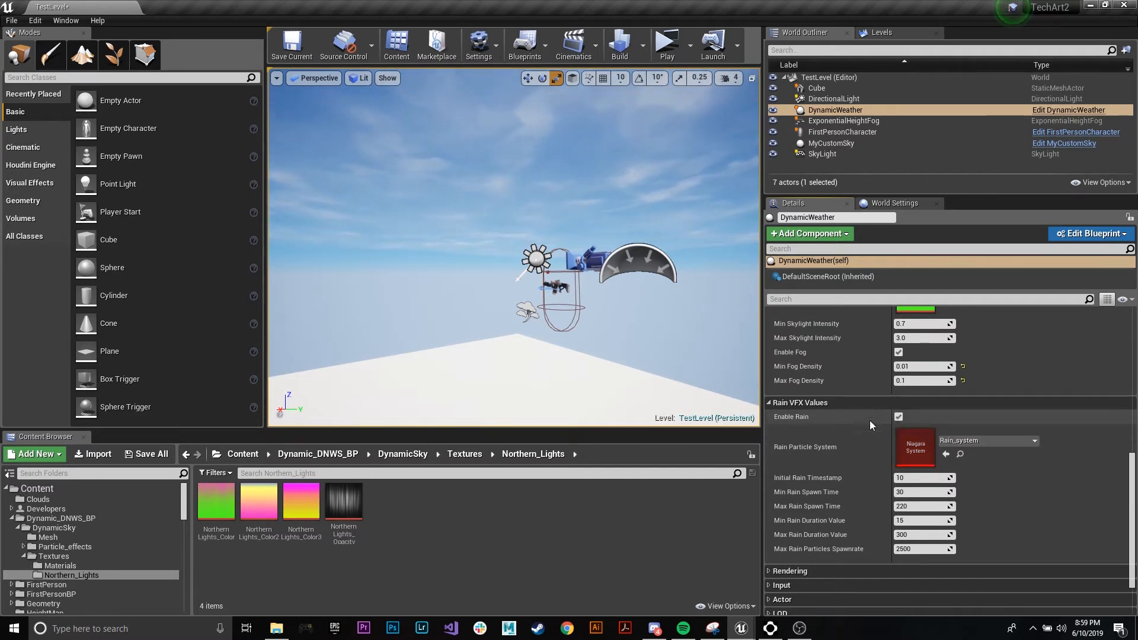
# Open DynamicSky's Particle_effects folder and assign Rain_system as DynamicWeather's Rain Particle System
pyautogui.scroll(-3, 991, 486)
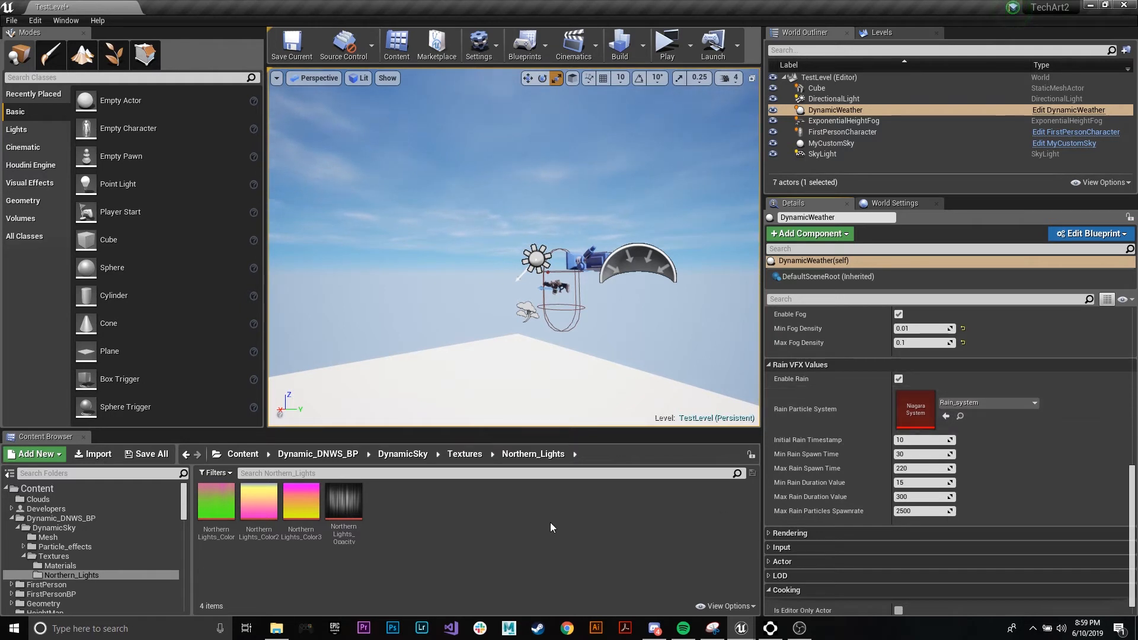
pyautogui.click(335, 460)
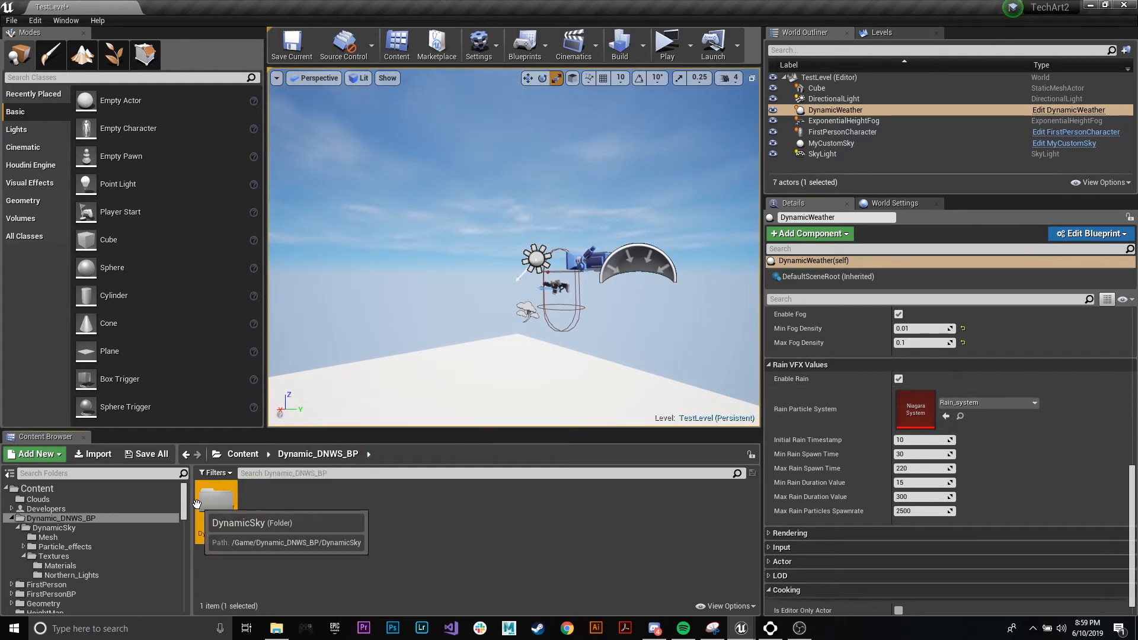
pyautogui.doubleClick(215, 501)
pyautogui.doubleClick(260, 501)
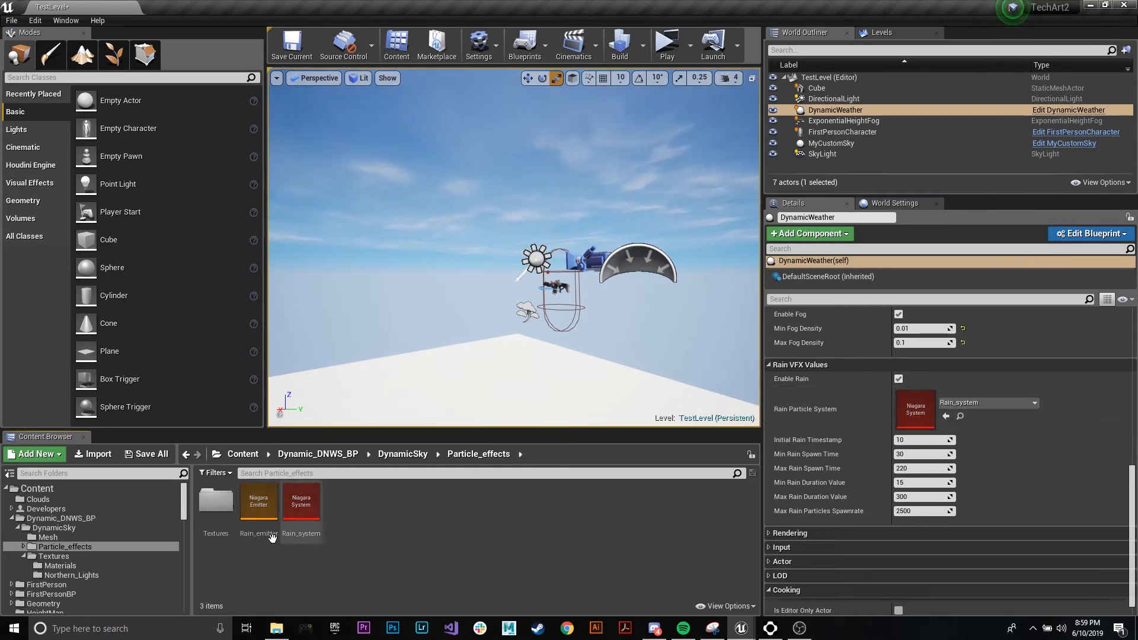
pyautogui.moveTo(301, 504); pyautogui.dragTo(907, 411)
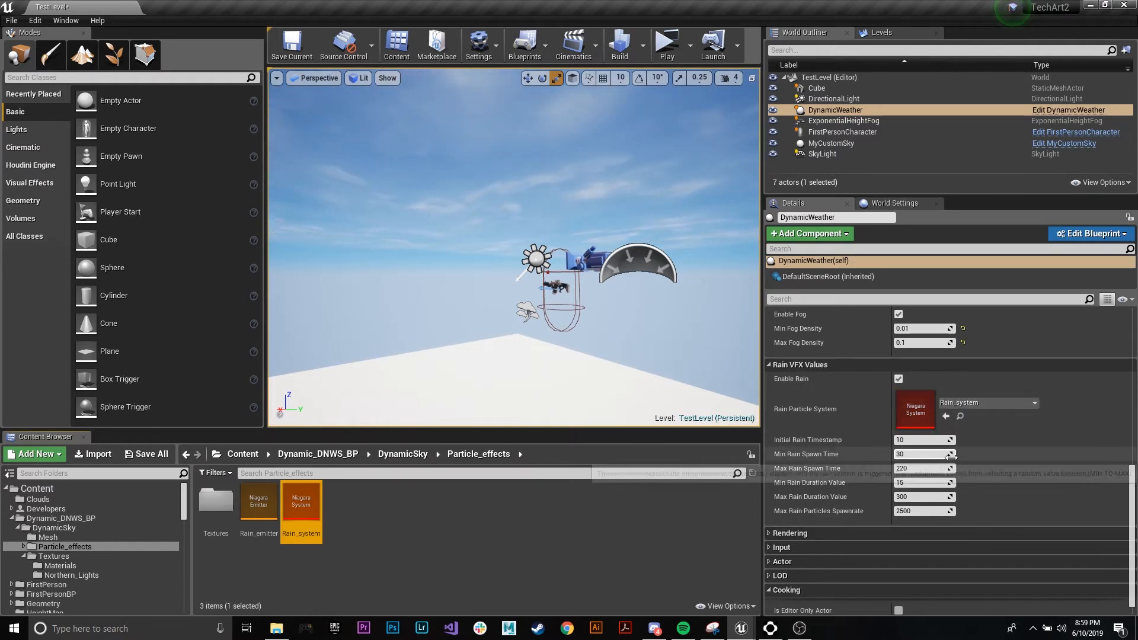
# Try DynamicWeather's Initial Rain Timestamp at 1 and at 0, and set it back to 10
pyautogui.scroll(-2, 863, 449)
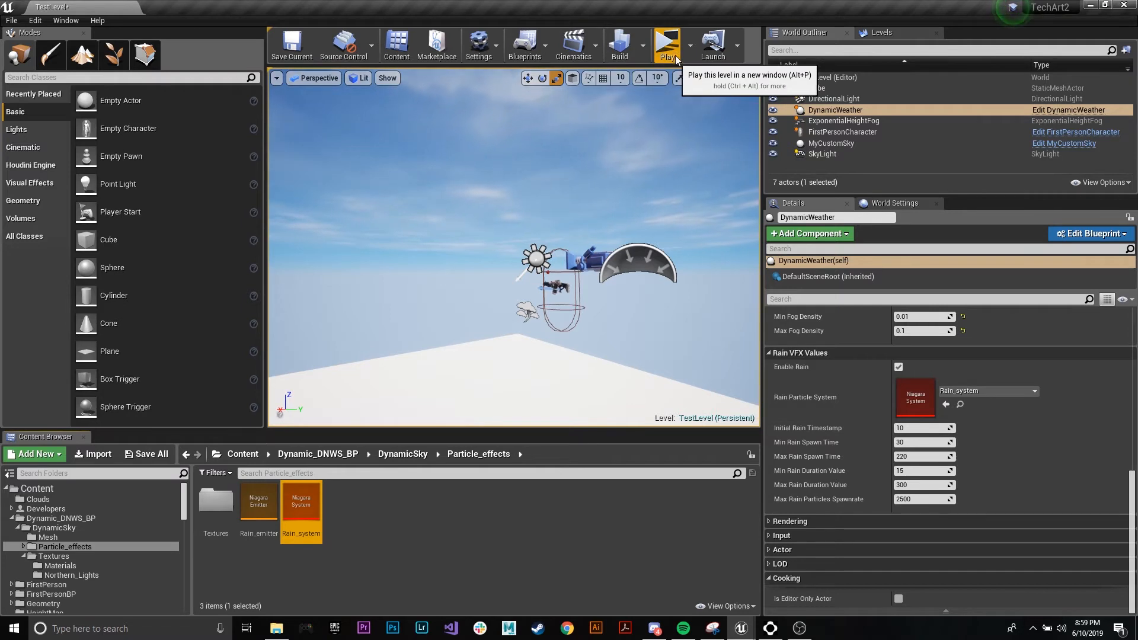
pyautogui.click(949, 429)
pyautogui.write('1')
pyautogui.press('Return')
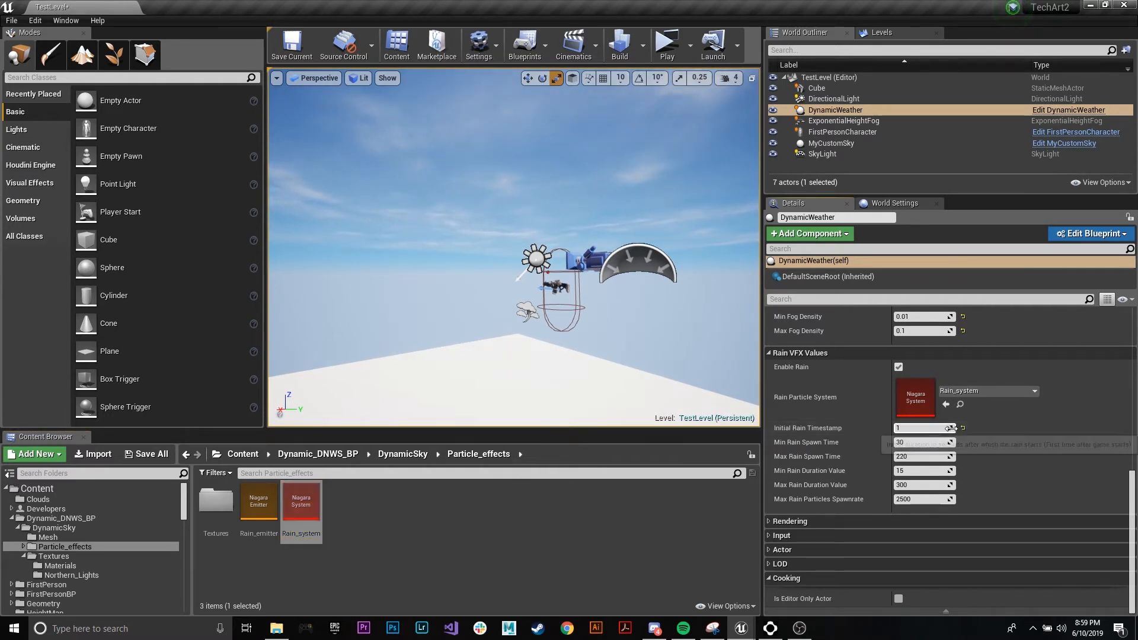
pyautogui.moveTo(950, 427); pyautogui.dragTo(942, 429)
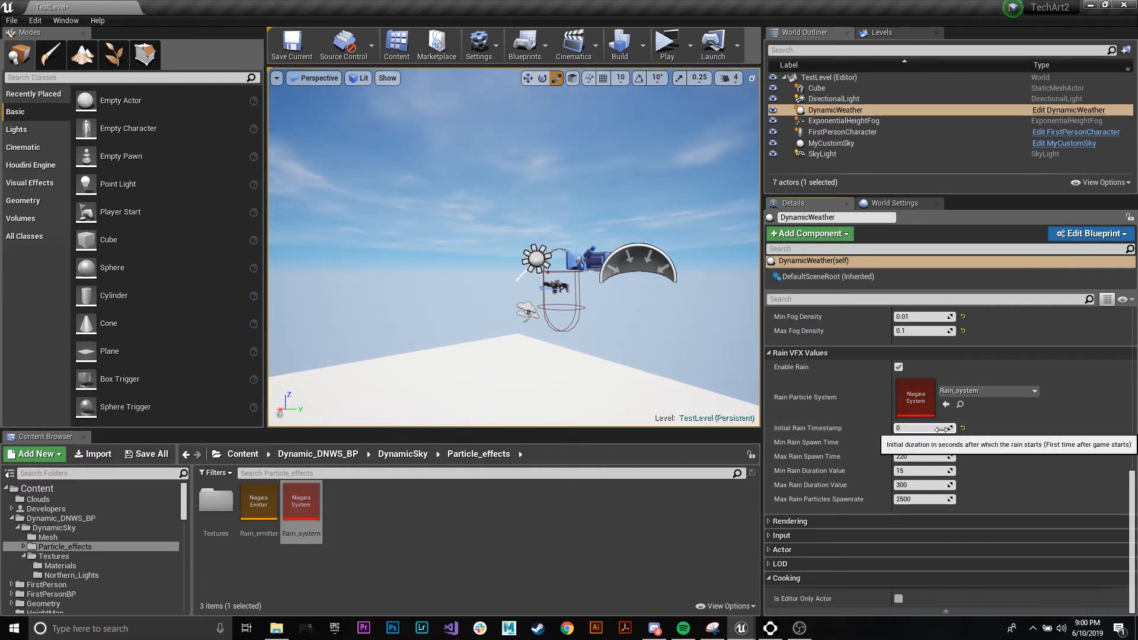
pyautogui.click(943, 429)
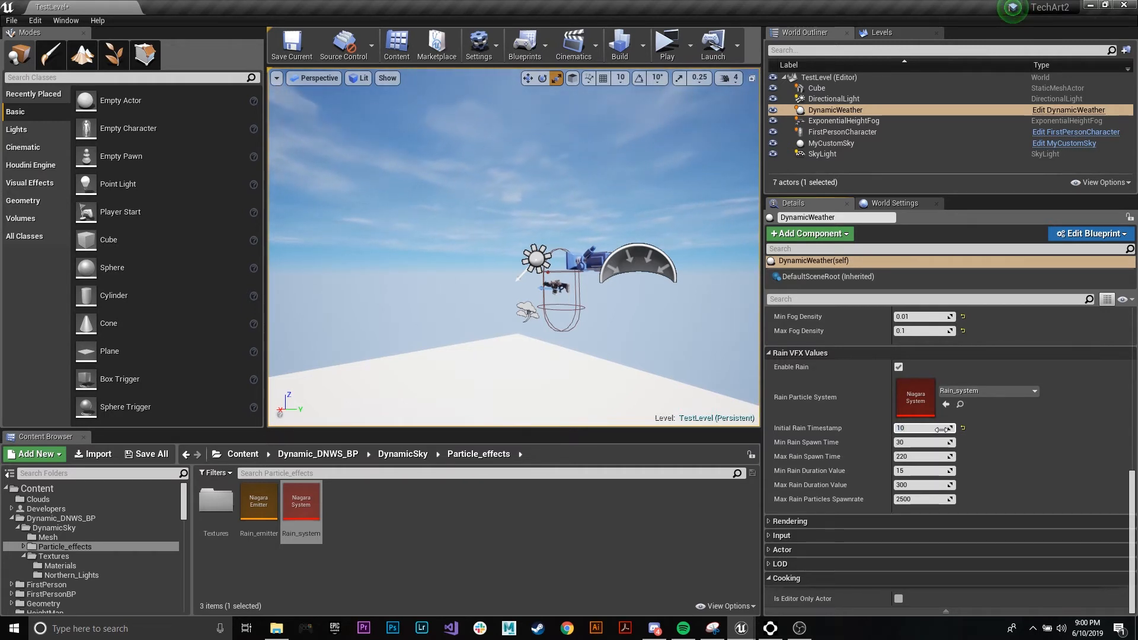
pyautogui.click(943, 429)
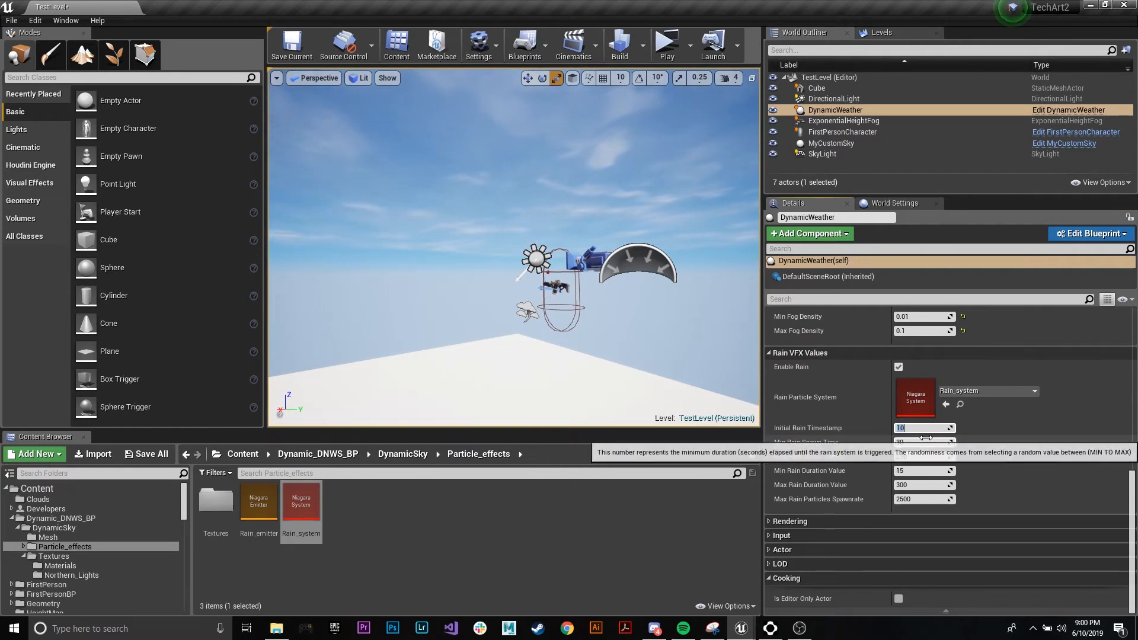
pyautogui.click(996, 446)
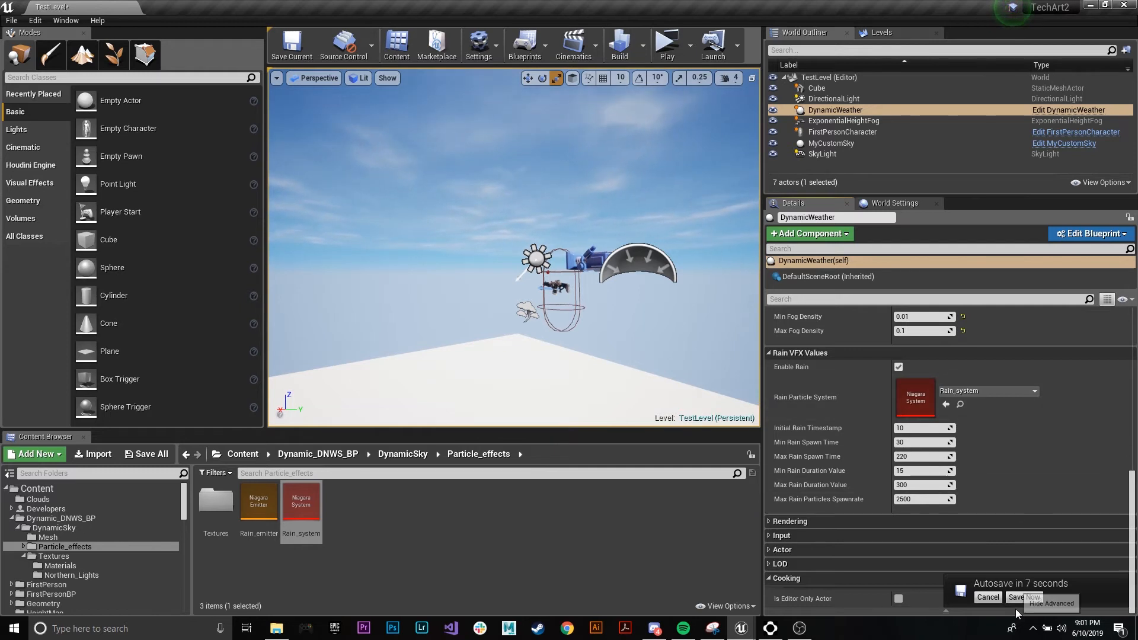
# Run the pending autosave immediately, and set DynamicWeather's Max Rain Particles Spawnrate to 4000
pyautogui.click(1016, 598)
pyautogui.click(916, 499)
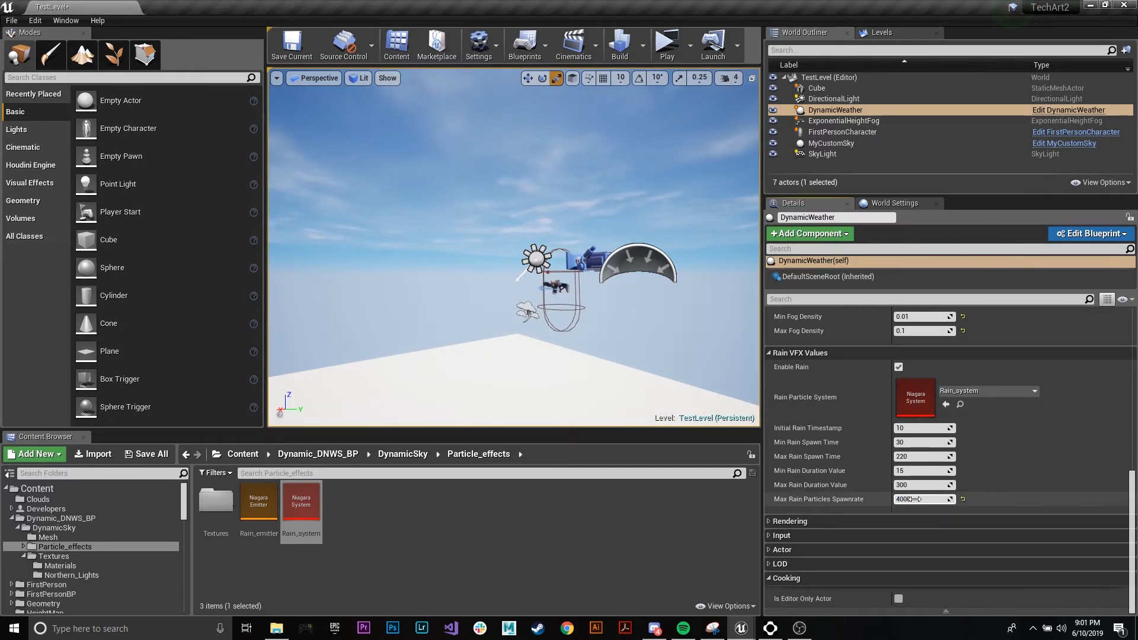
pyautogui.press('Return')
# Set DynamicWeather's Sky Refresh Frequency to 0.1
pyautogui.scroll(2, 925, 492)
pyautogui.scroll(15, 924, 474)
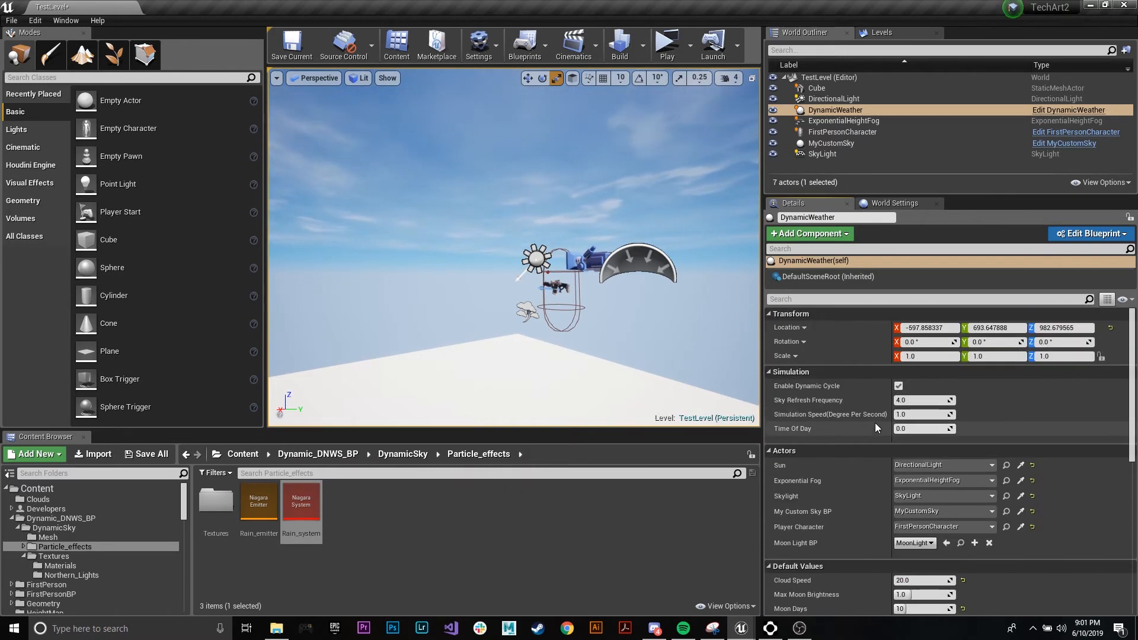
pyautogui.click(916, 401)
pyautogui.write('0')
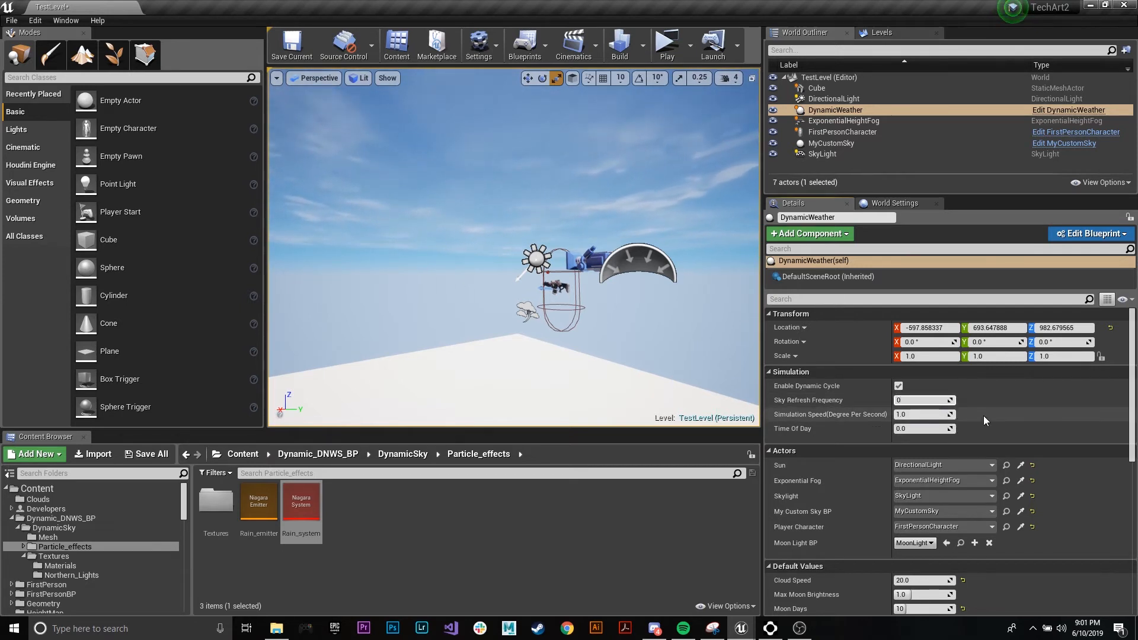
pyautogui.write('.1')
pyautogui.press('Return')
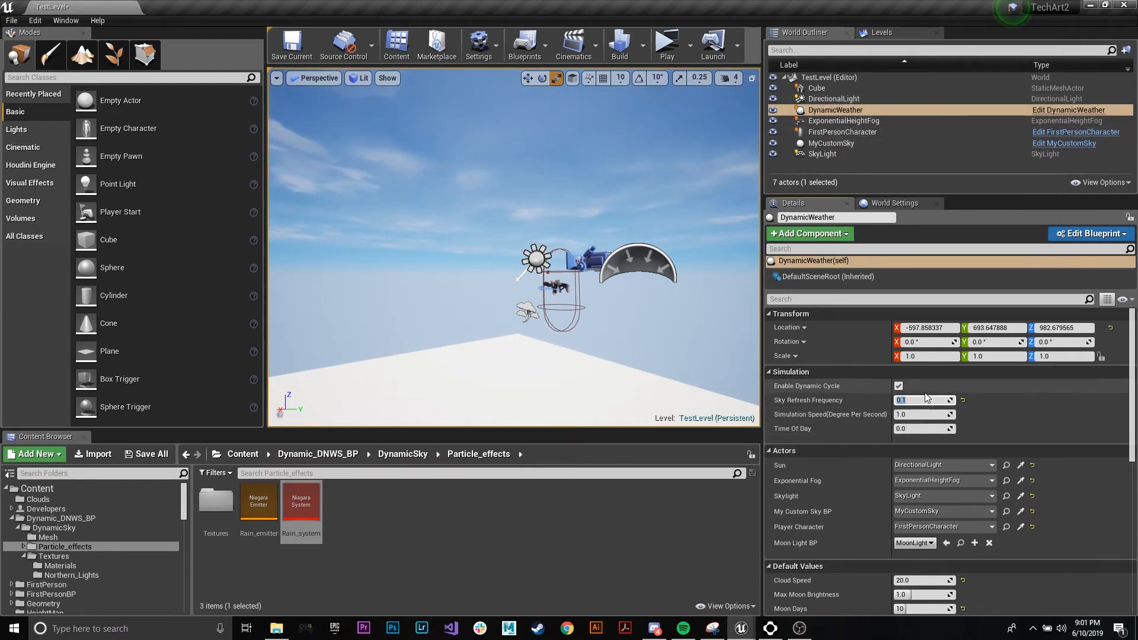
# Change DynamicWeather's Time Of Day to about 0.27 and look up at the moon in the night sky
pyautogui.scroll(-3, 985, 589)
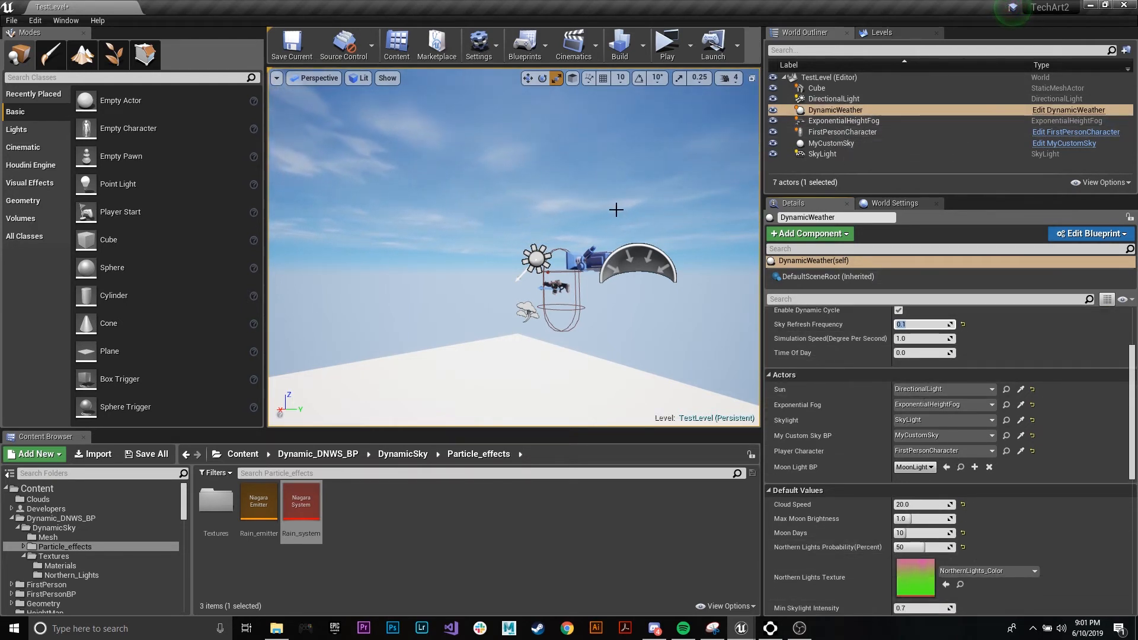
pyautogui.moveTo(551, 208); pyautogui.dragTo(503, 172, button='right')
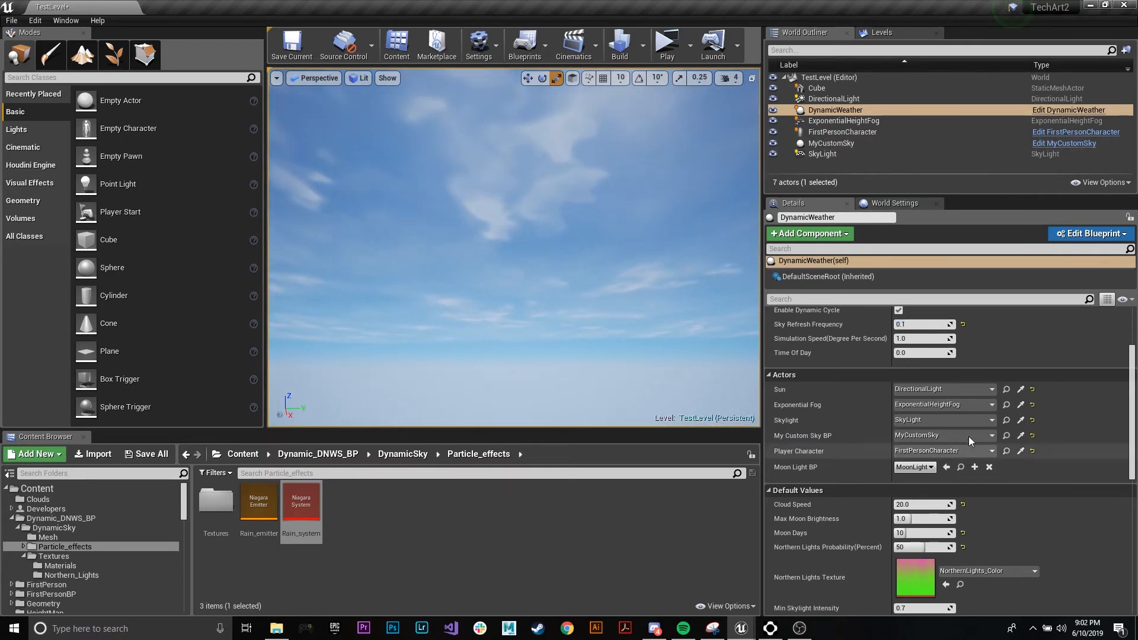
pyautogui.scroll(3, 949, 432)
pyautogui.moveTo(916, 423)
pyautogui.mouseDown()
pyautogui.moveTo(984, 422)
pyautogui.moveTo(910, 423)
pyautogui.mouseUp()
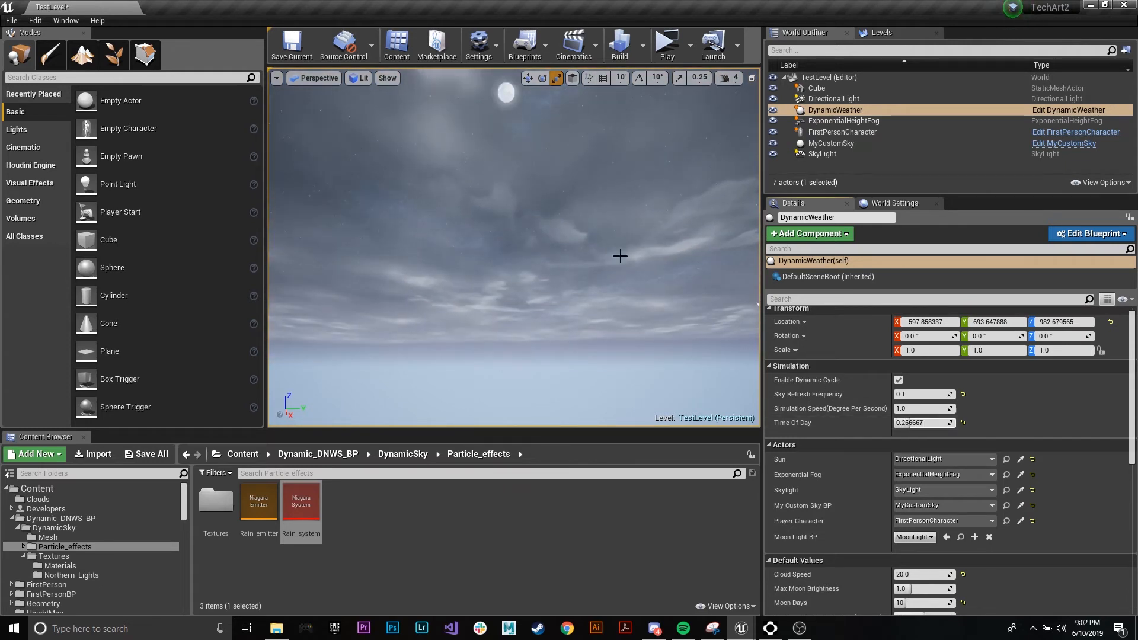
pyautogui.moveTo(556, 219); pyautogui.dragTo(556, 178, button='right')
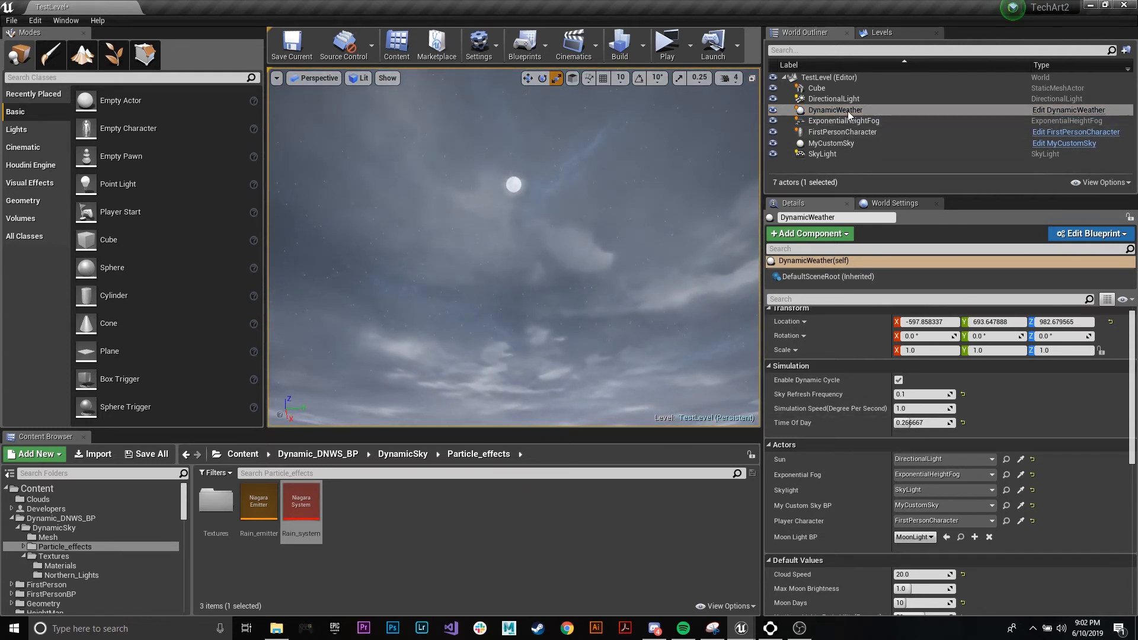
# Try Stars Brightness values of about 46 and 22 on MyCustomSky, reset the property, and set it to 2
pyautogui.click(826, 144)
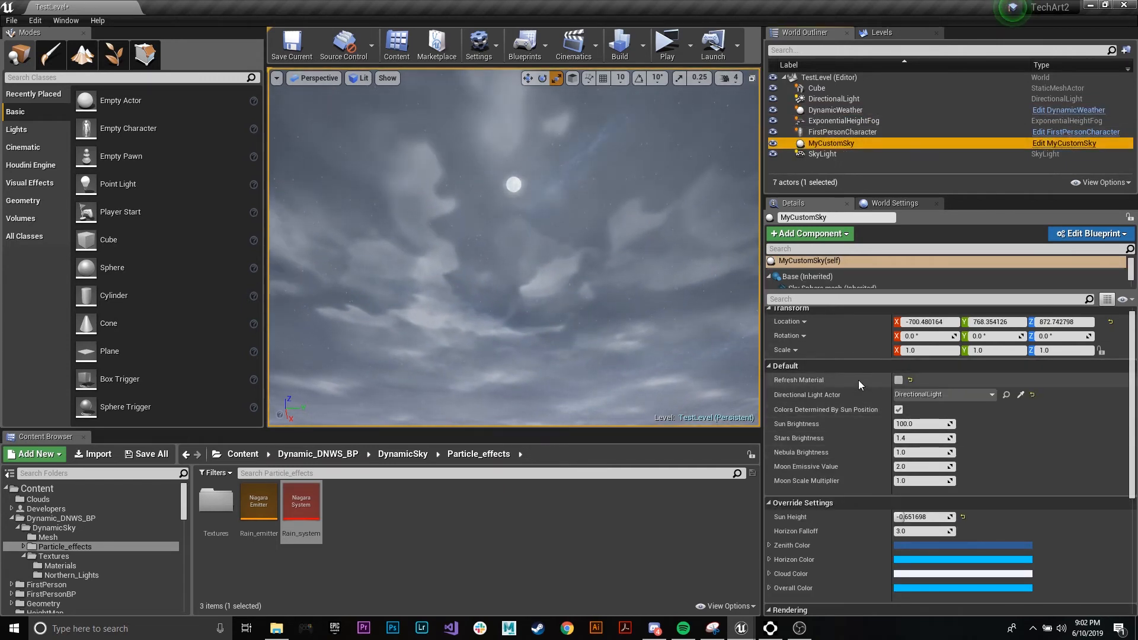
pyautogui.click(912, 440)
pyautogui.moveTo(912, 439); pyautogui.dragTo(996, 440)
pyautogui.moveTo(663, 309); pyautogui.dragTo(705, 225, button='right')
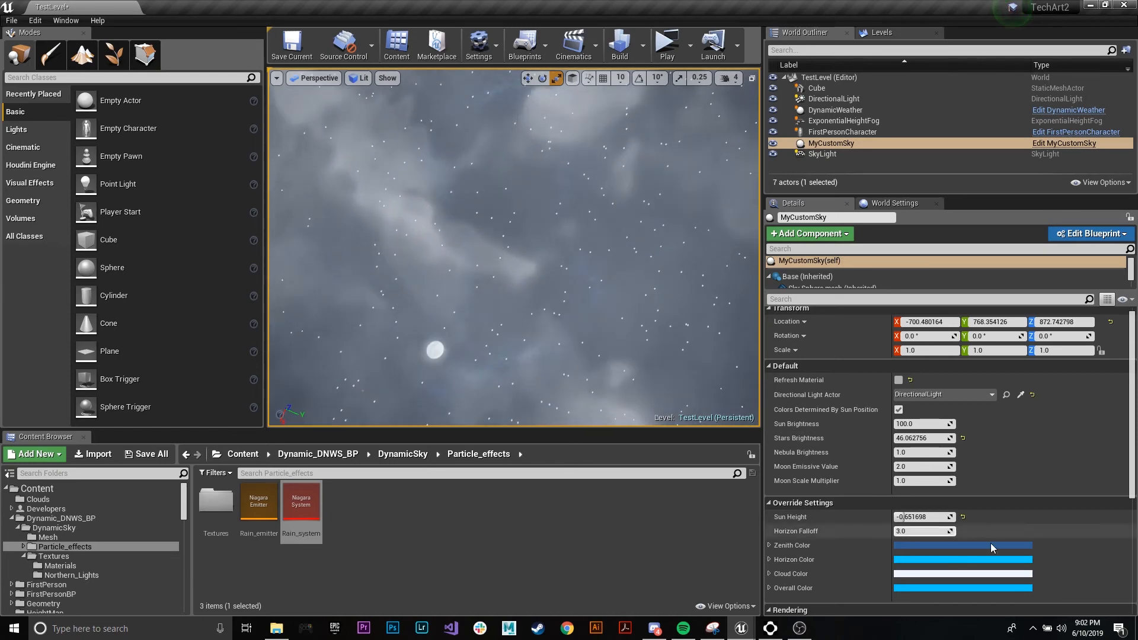
pyautogui.moveTo(923, 438); pyautogui.dragTo(949, 438)
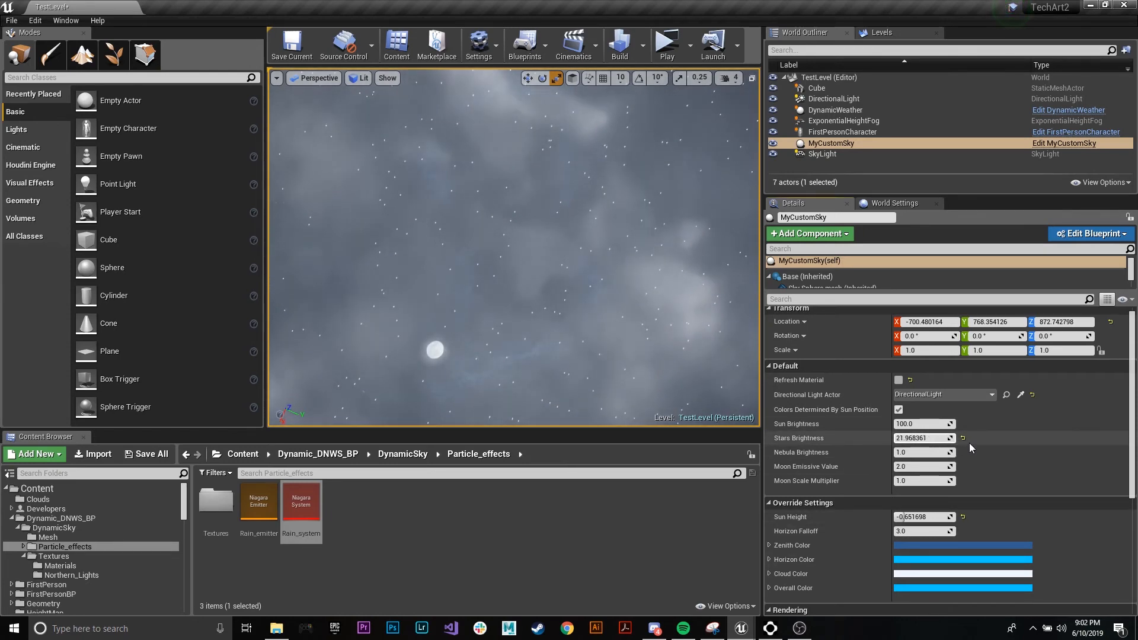
pyautogui.click(963, 437)
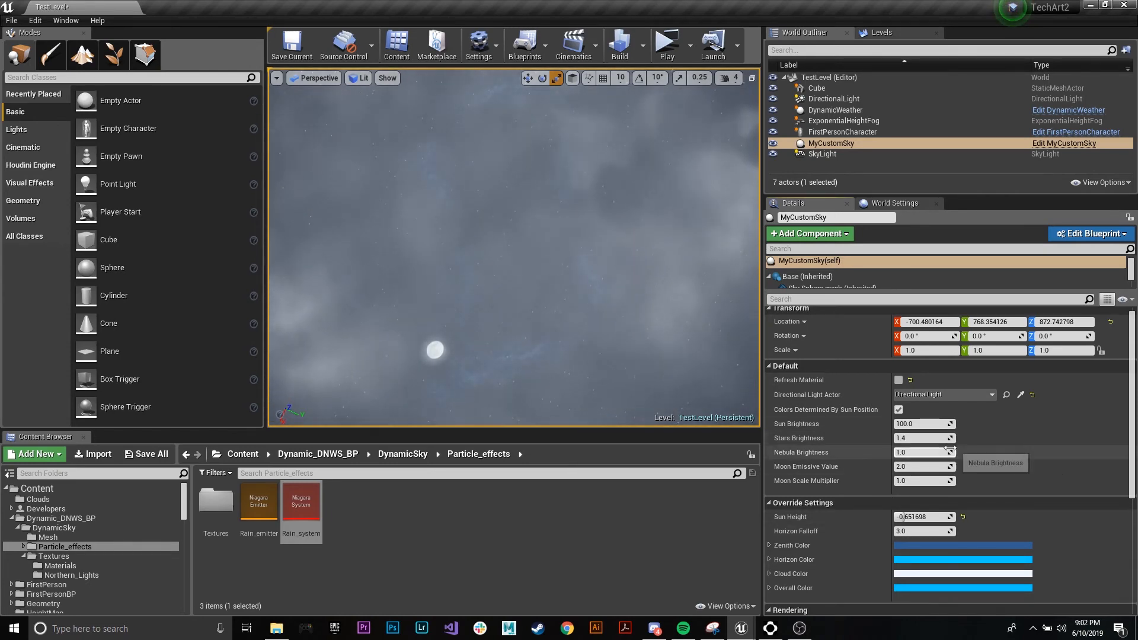
pyautogui.click(909, 437)
pyautogui.write('2')
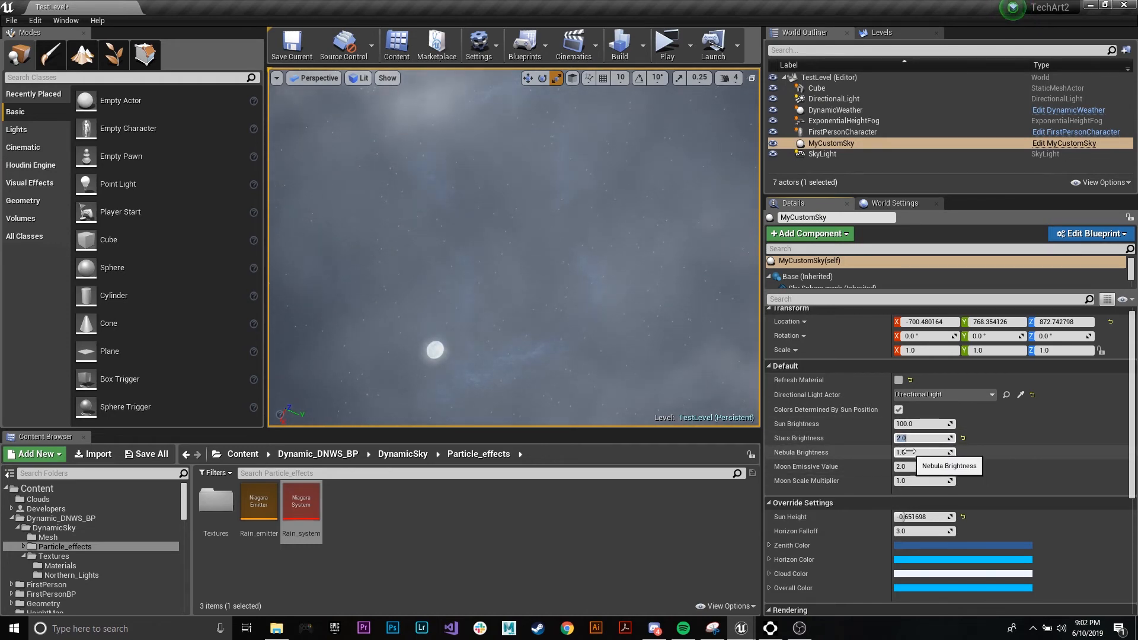
# Set MyCustomSky's Nebula Brightness to 2 and look around the night sky
pyautogui.moveTo(921, 452)
pyautogui.mouseDown()
pyautogui.moveTo(948, 452)
pyautogui.moveTo(907, 452)
pyautogui.mouseUp()
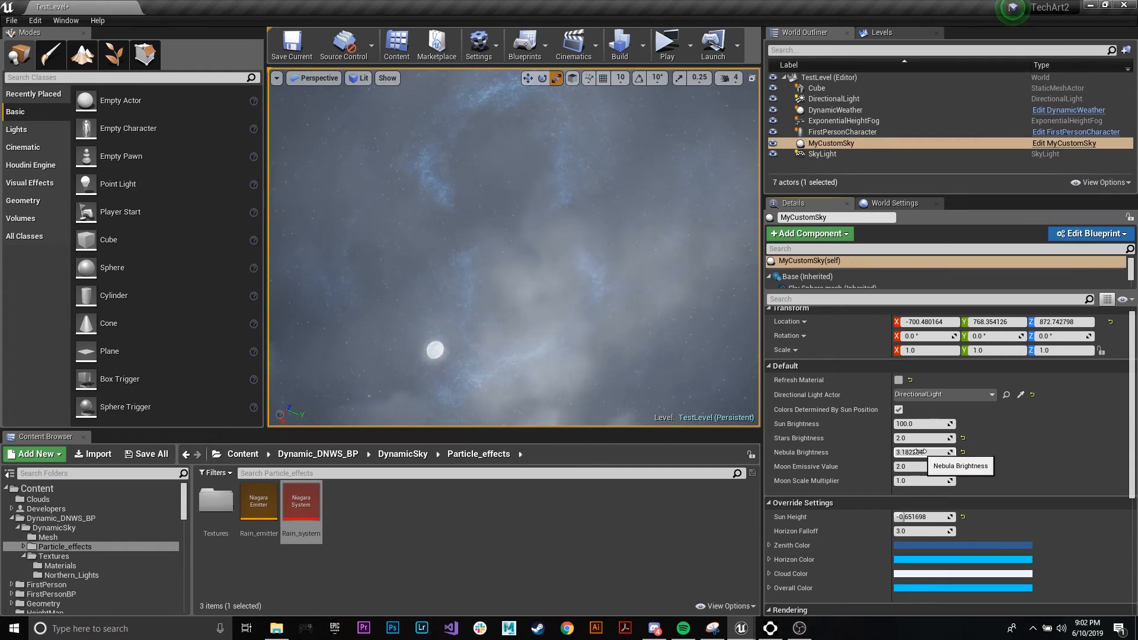
pyautogui.write('2')
pyautogui.press('Return')
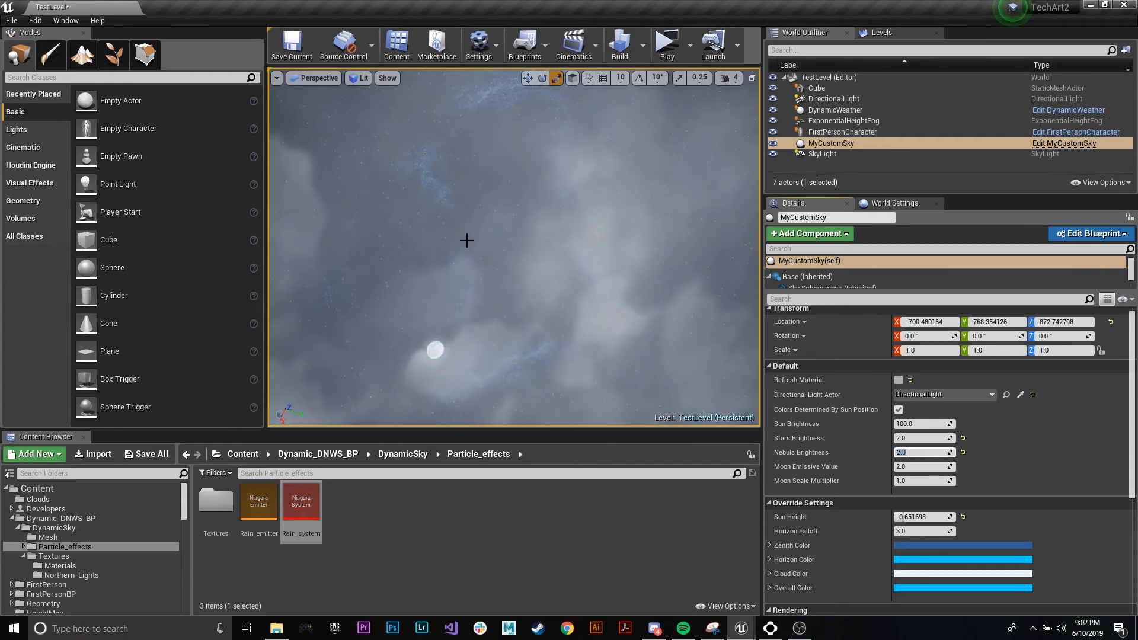
pyautogui.moveTo(468, 241); pyautogui.dragTo(308, 261, button='right')
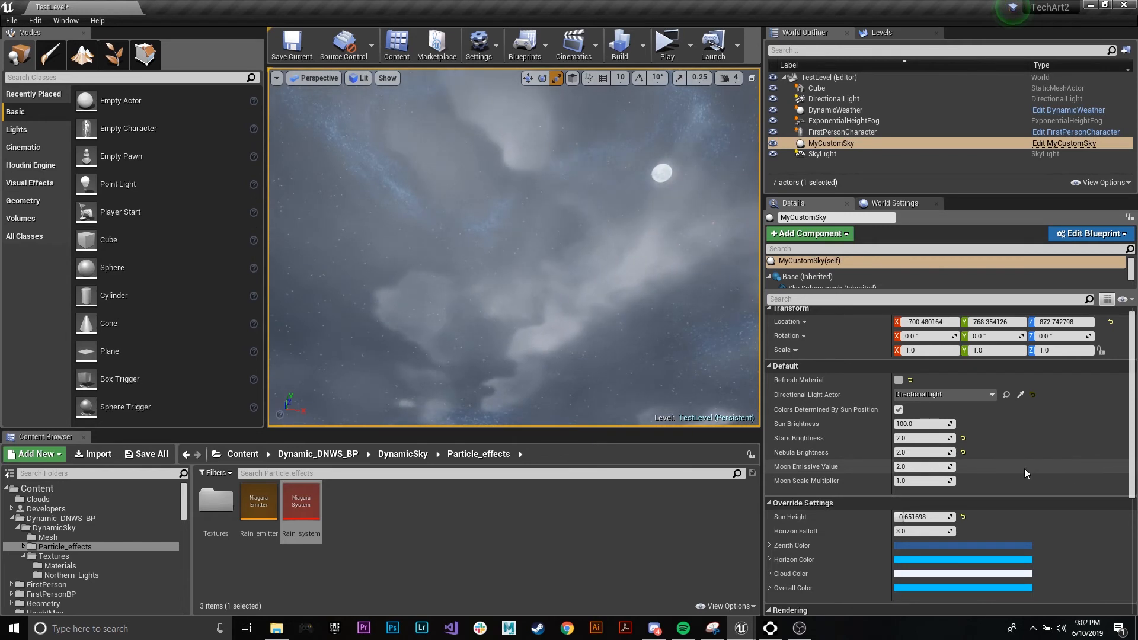
# Try a Moon Emissive Value of about 4.68 on MyCustomSky and undo the change
pyautogui.moveTo(673, 363); pyautogui.dragTo(708, 335, button='right')
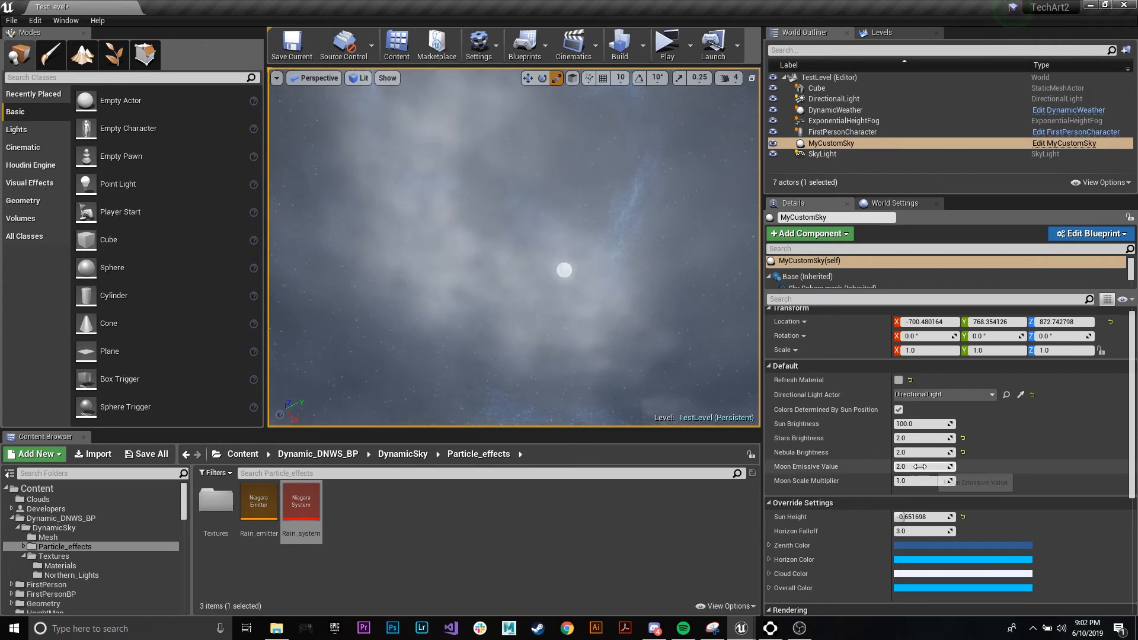
pyautogui.moveTo(921, 467)
pyautogui.mouseDown()
pyautogui.moveTo(1000, 466)
pyautogui.moveTo(936, 466)
pyautogui.mouseUp()
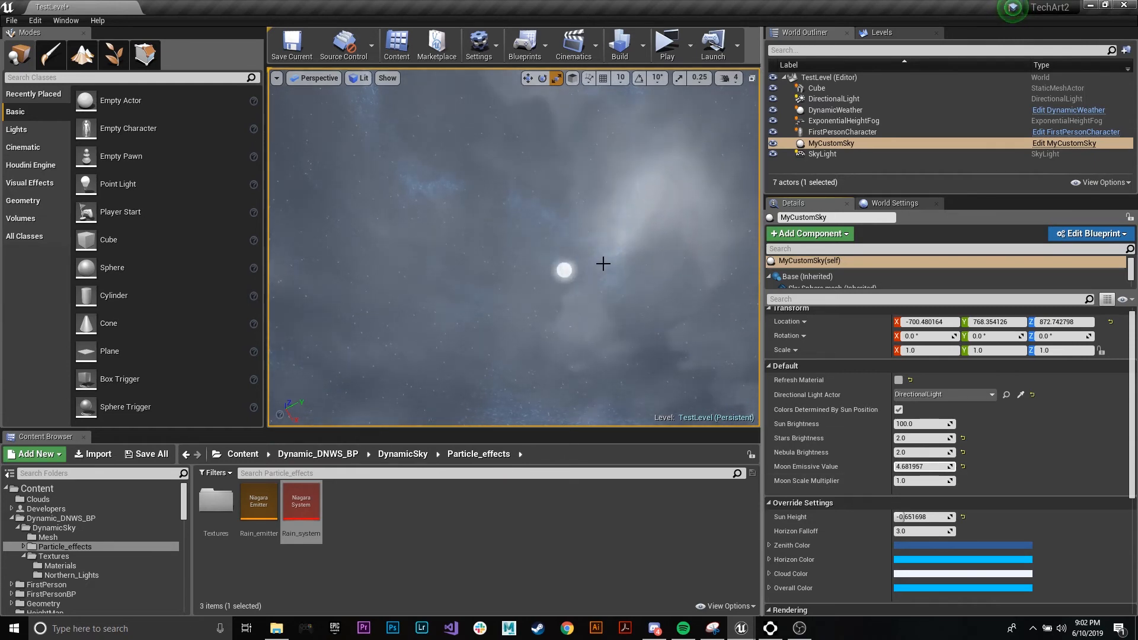
pyautogui.moveTo(551, 186); pyautogui.dragTo(567, 211, button='right')
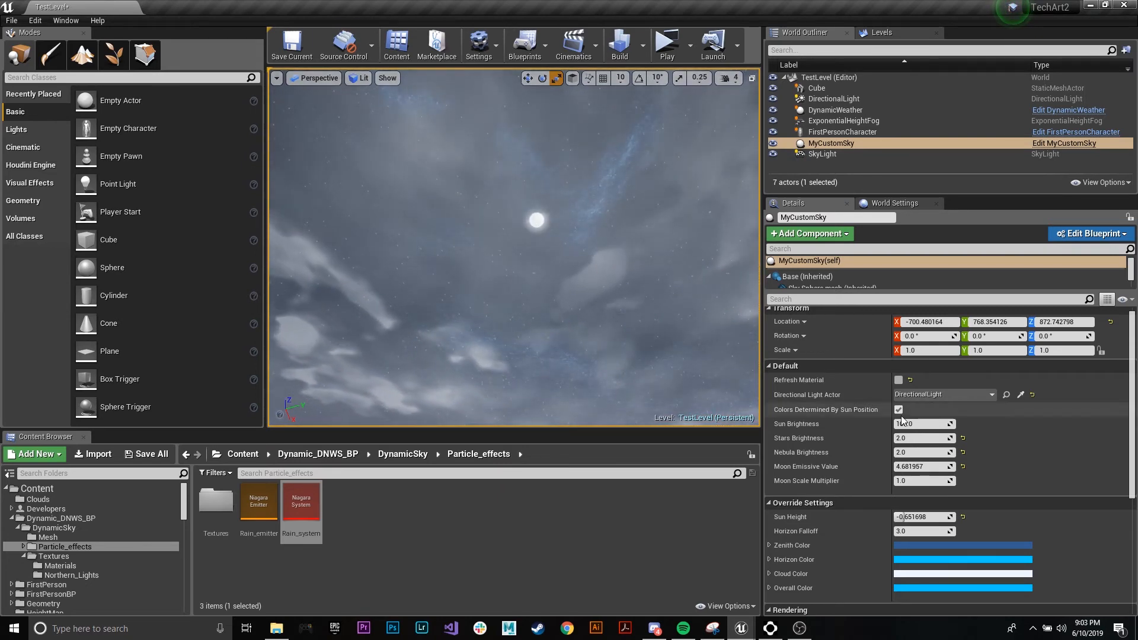
pyautogui.hotkey('ctrl', 'z')
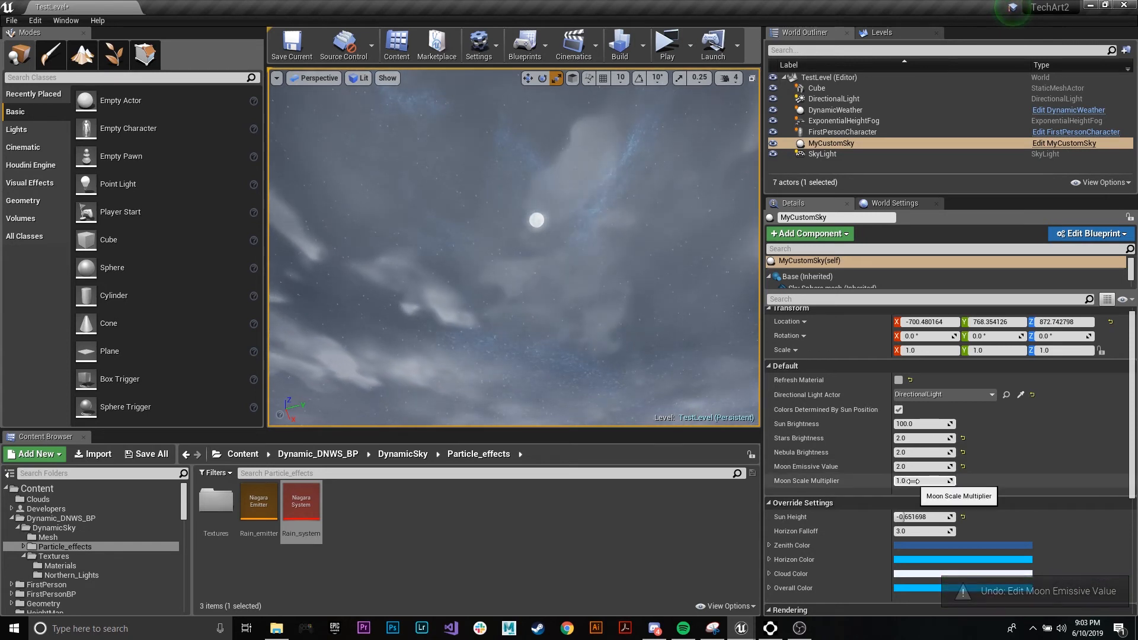
# Set MyCustomSky's Moon Scale Multiplier to 2 and look at the enlarged moon
pyautogui.moveTo(916, 481)
pyautogui.mouseDown()
pyautogui.moveTo(933, 480)
pyautogui.moveTo(896, 481)
pyautogui.moveTo(952, 481)
pyautogui.moveTo(918, 479)
pyautogui.mouseUp()
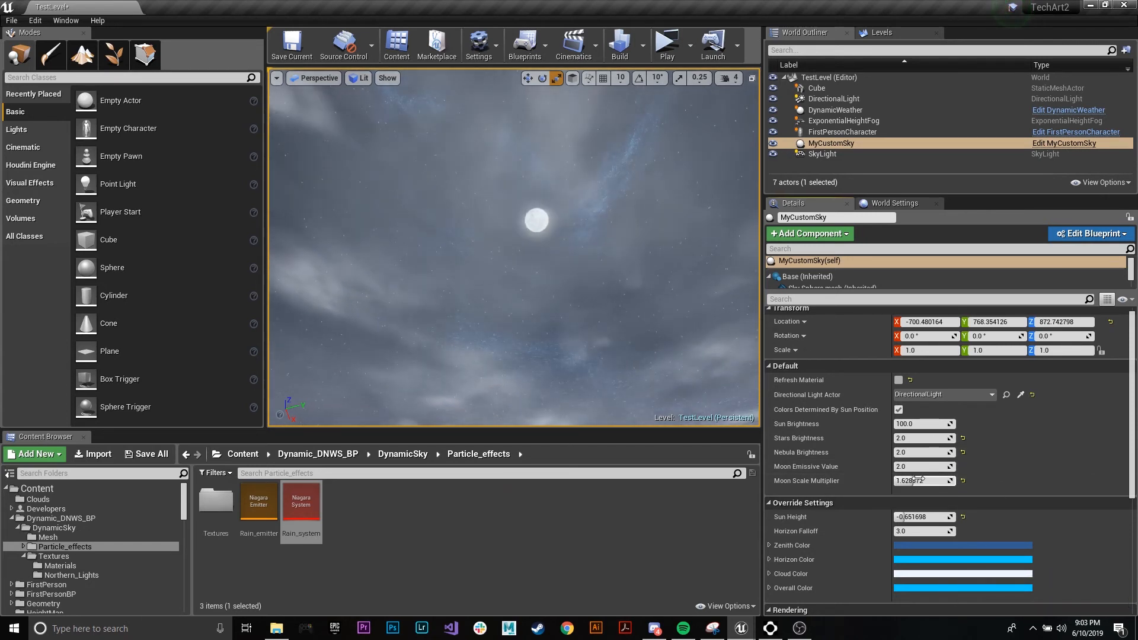
pyautogui.click(918, 480)
pyautogui.write('2')
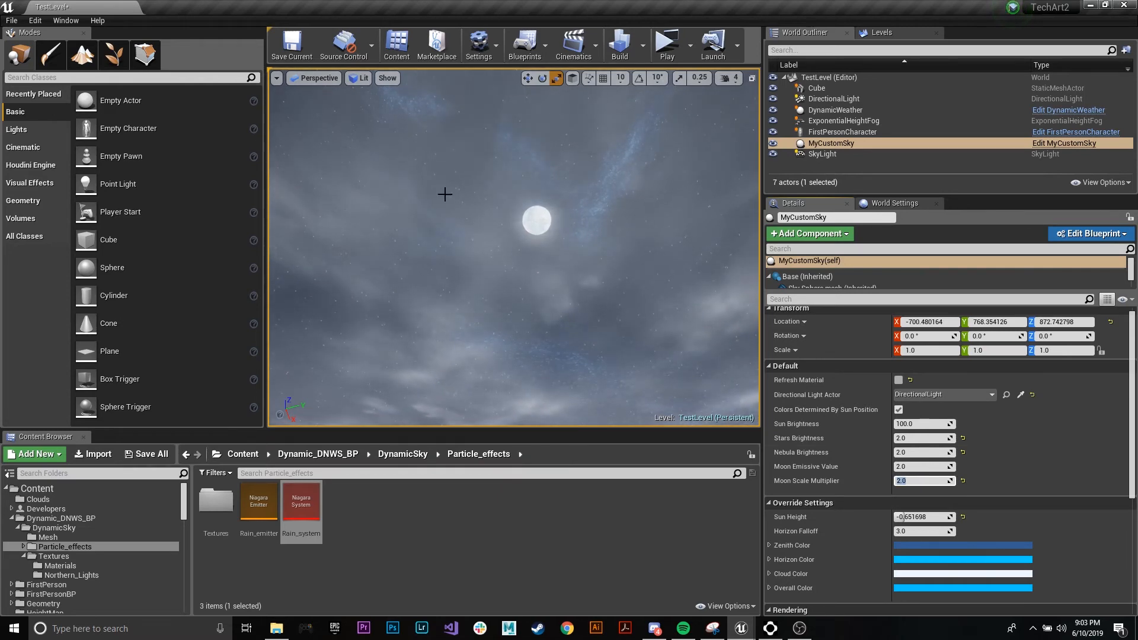
pyautogui.moveTo(486, 211); pyautogui.dragTo(534, 263, button='right')
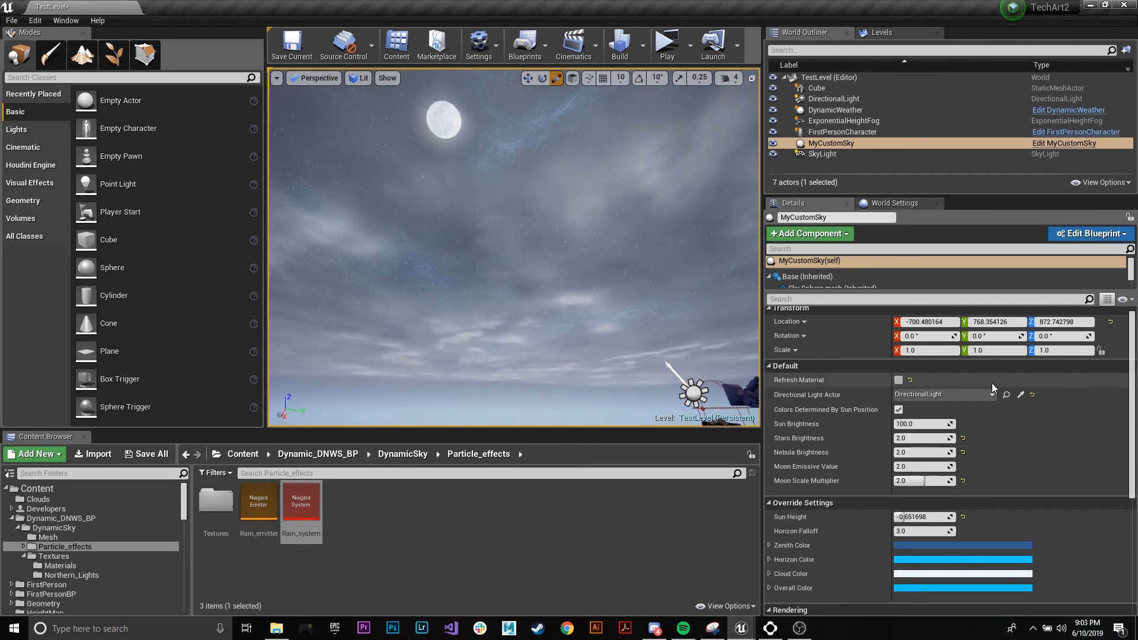
# Set DynamicWeather's Simulation Speed to 5 degrees per second and its Time Of Day to 0
pyautogui.click(837, 112)
pyautogui.scroll(-2, 1062, 408)
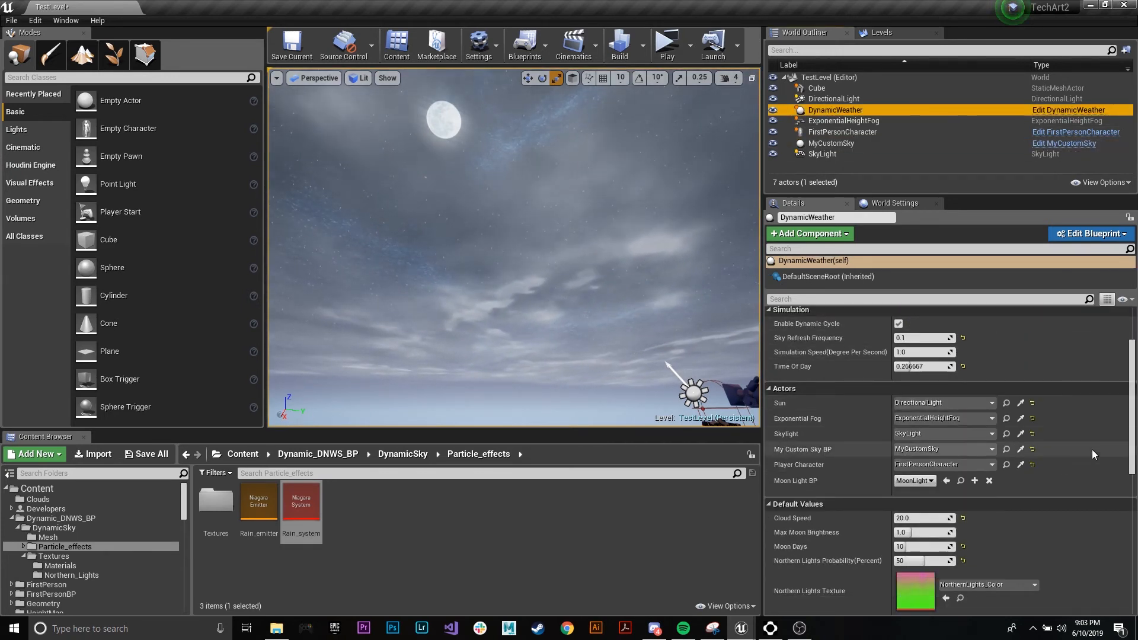
pyautogui.scroll(2, 1043, 450)
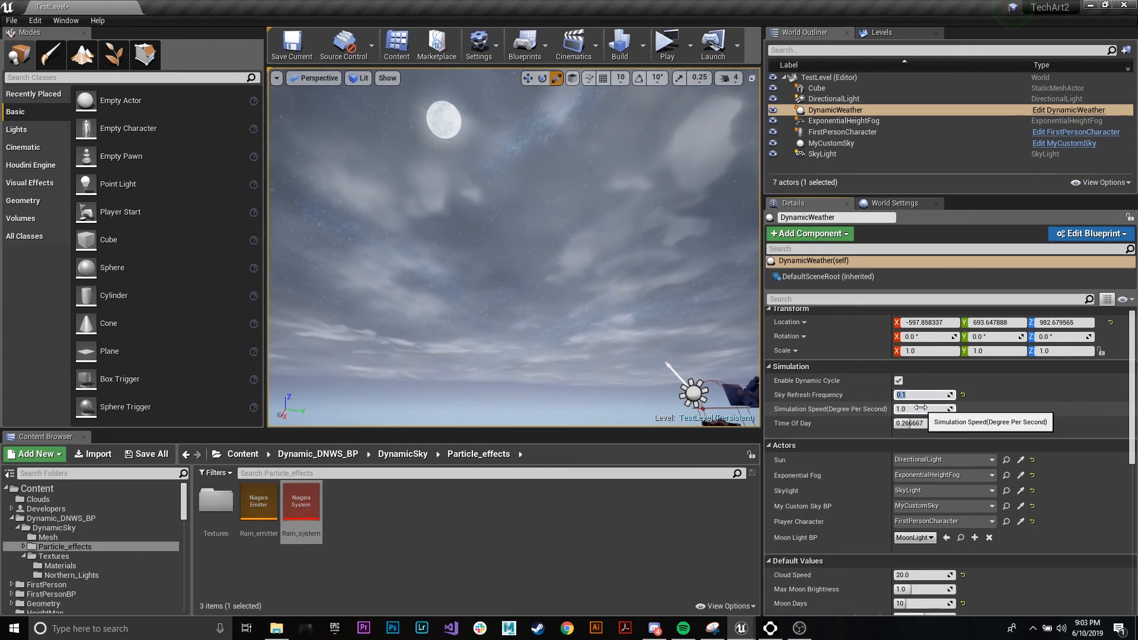
pyautogui.click(936, 408)
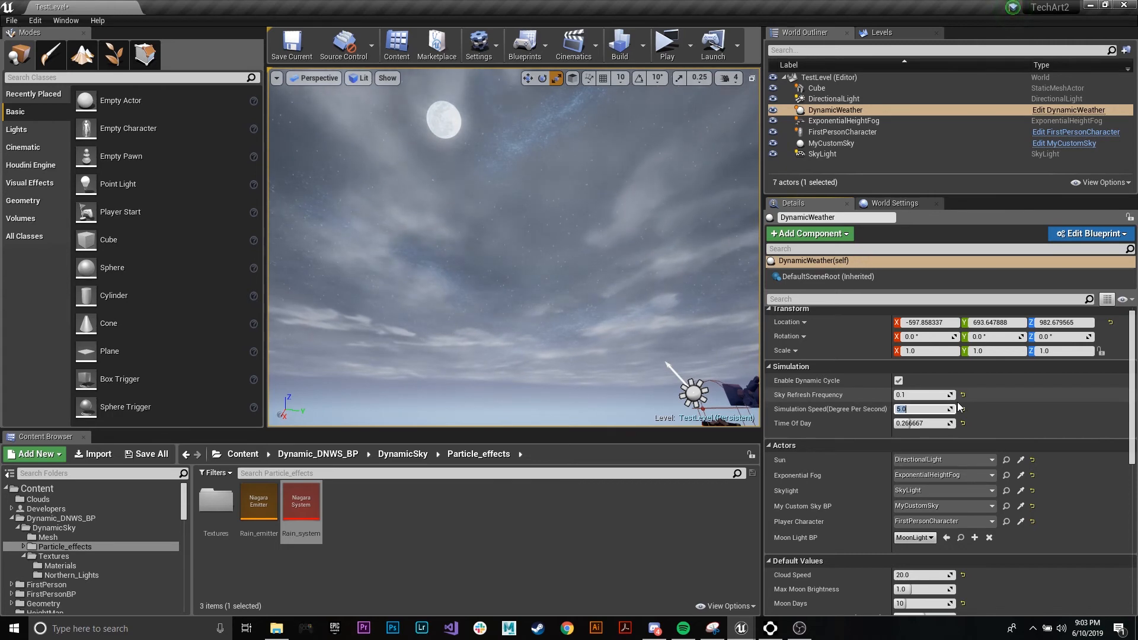
pyautogui.write('5')
pyautogui.press('Return')
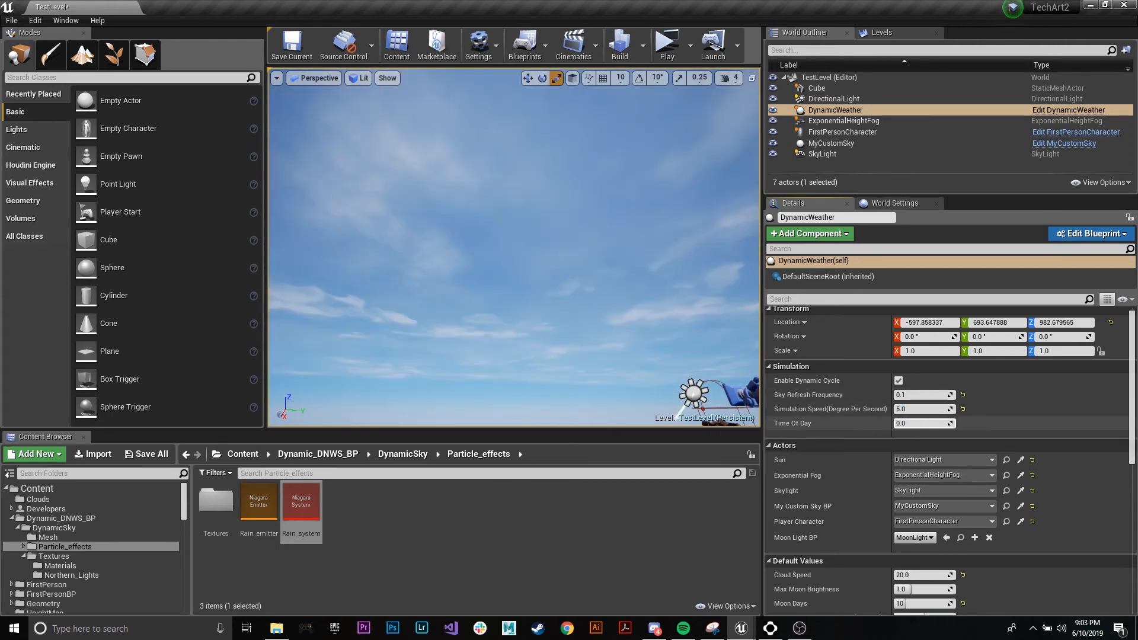
# Run the level in a game preview to watch the day-night cycle, and stop it
pyautogui.moveTo(531, 236); pyautogui.dragTo(716, 124, button='right')
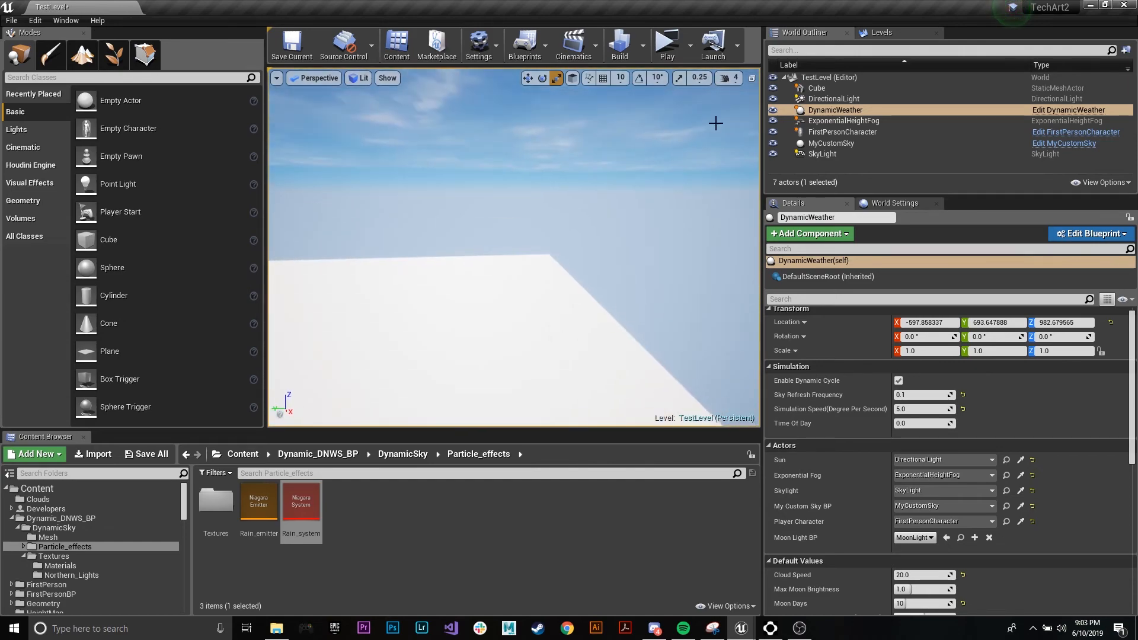
pyautogui.click(668, 47)
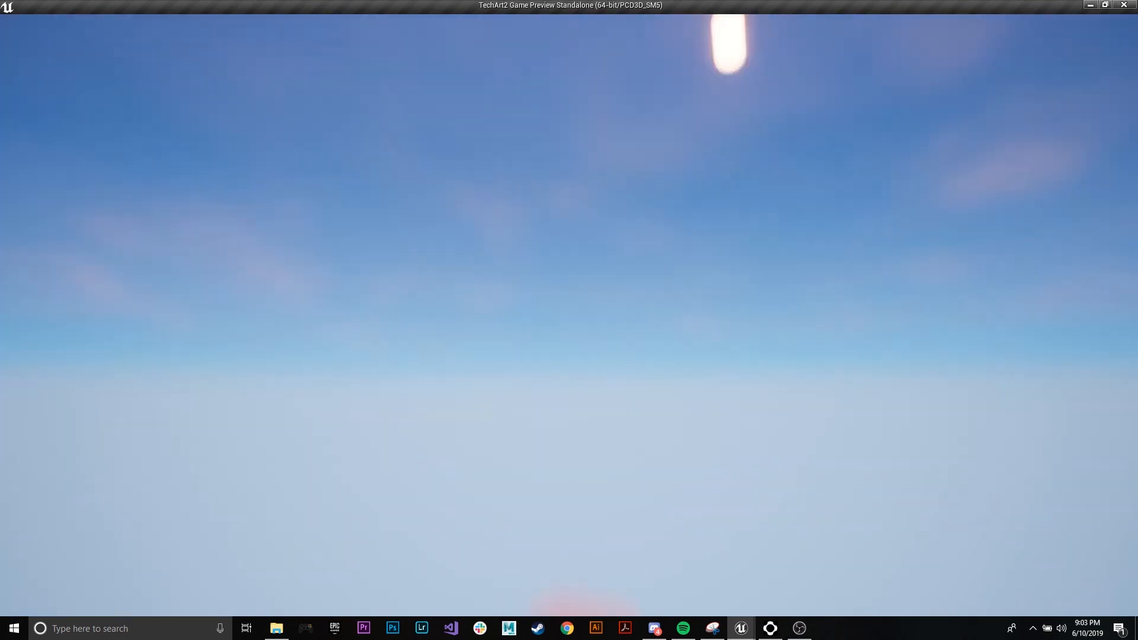
pyautogui.press('Escape')
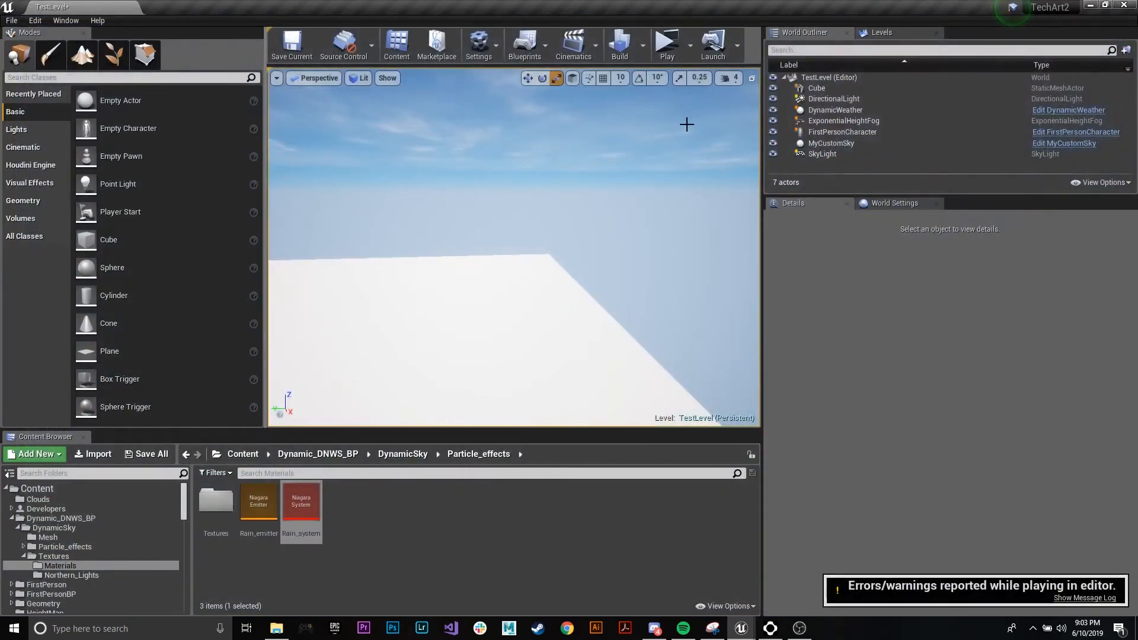
# Set the DirectionalLight's Mobility to Movable and check the sky in a game preview
pyautogui.click(838, 111)
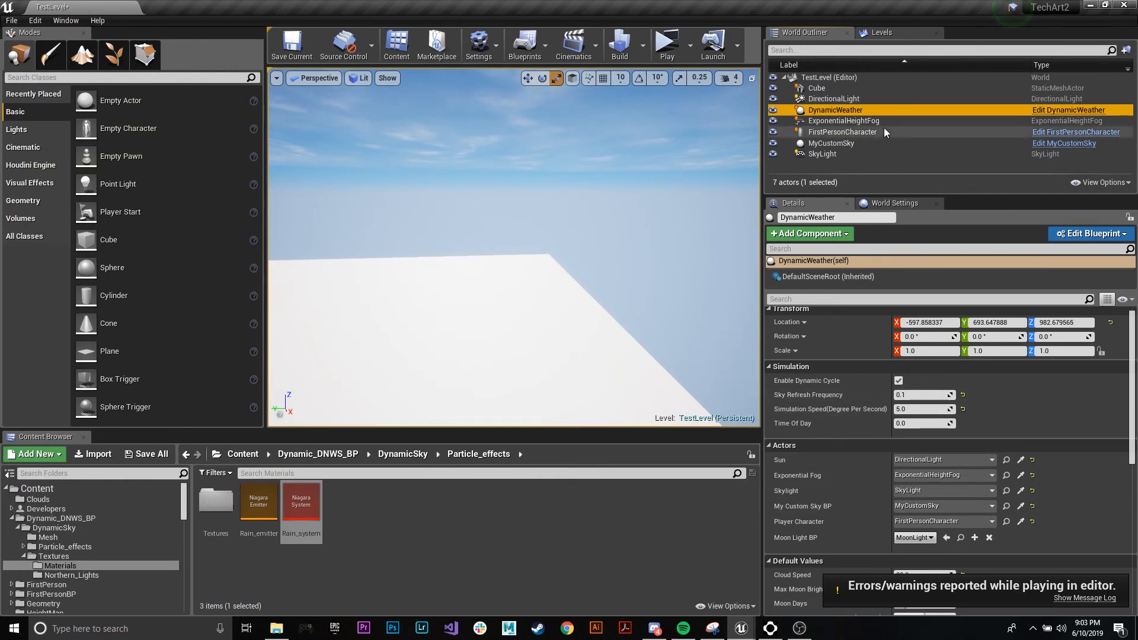
pyautogui.click(844, 100)
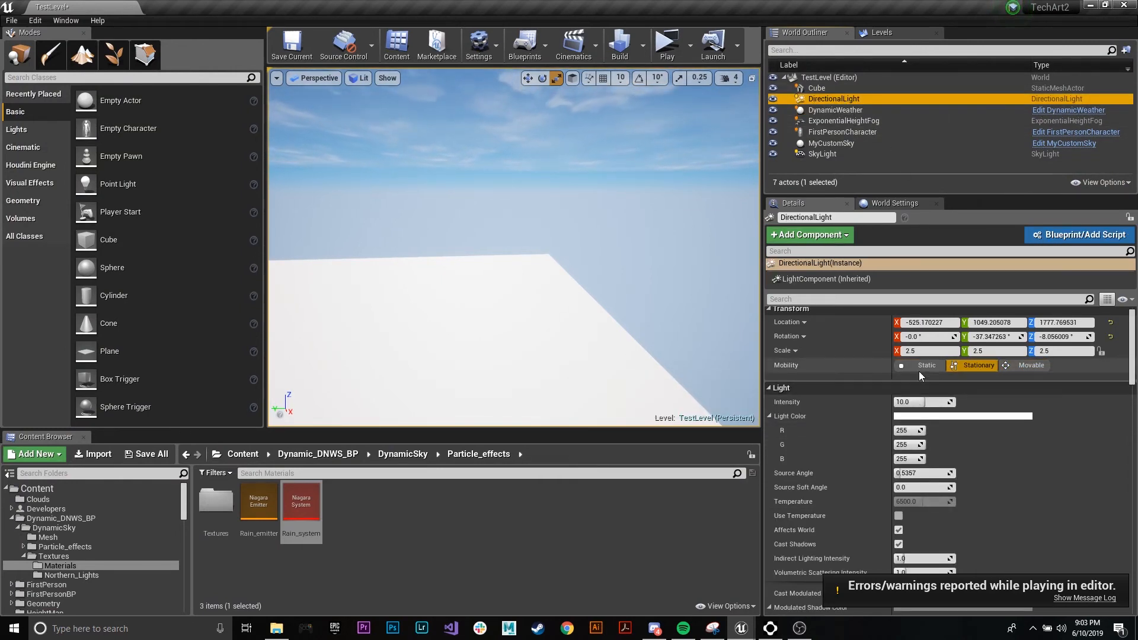
pyautogui.click(914, 366)
pyautogui.click(974, 368)
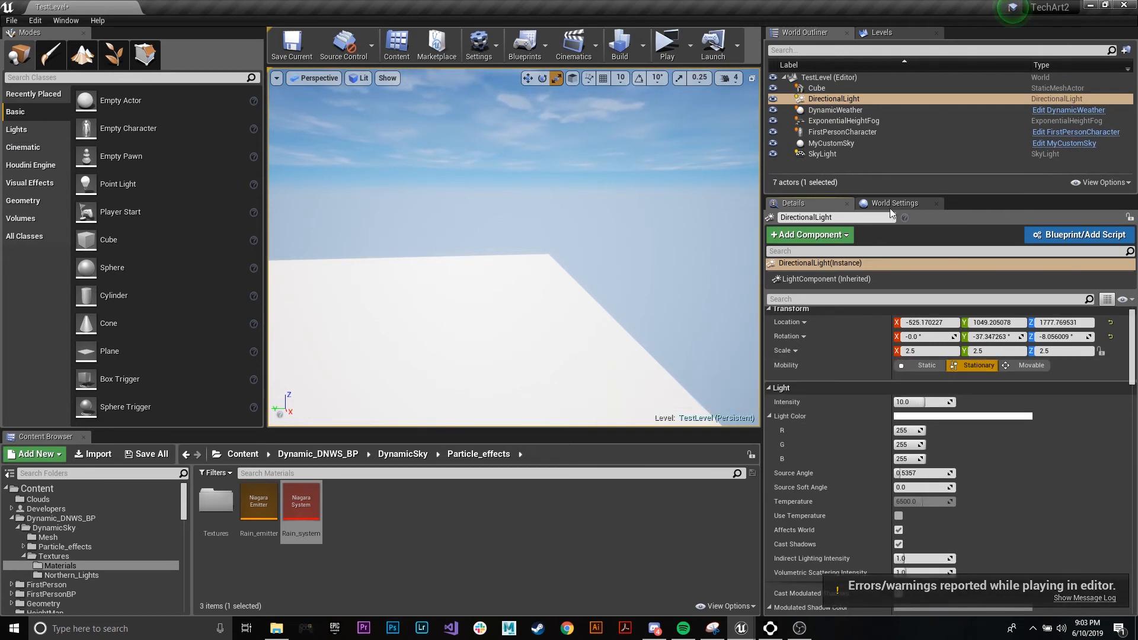
pyautogui.click(830, 96)
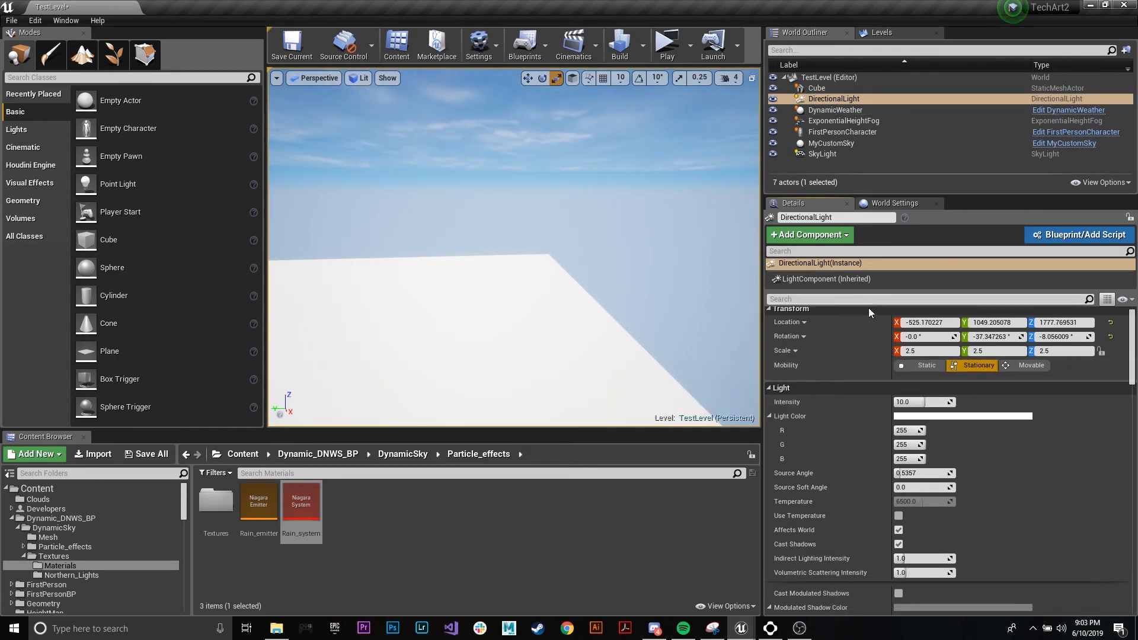
pyautogui.click(1015, 367)
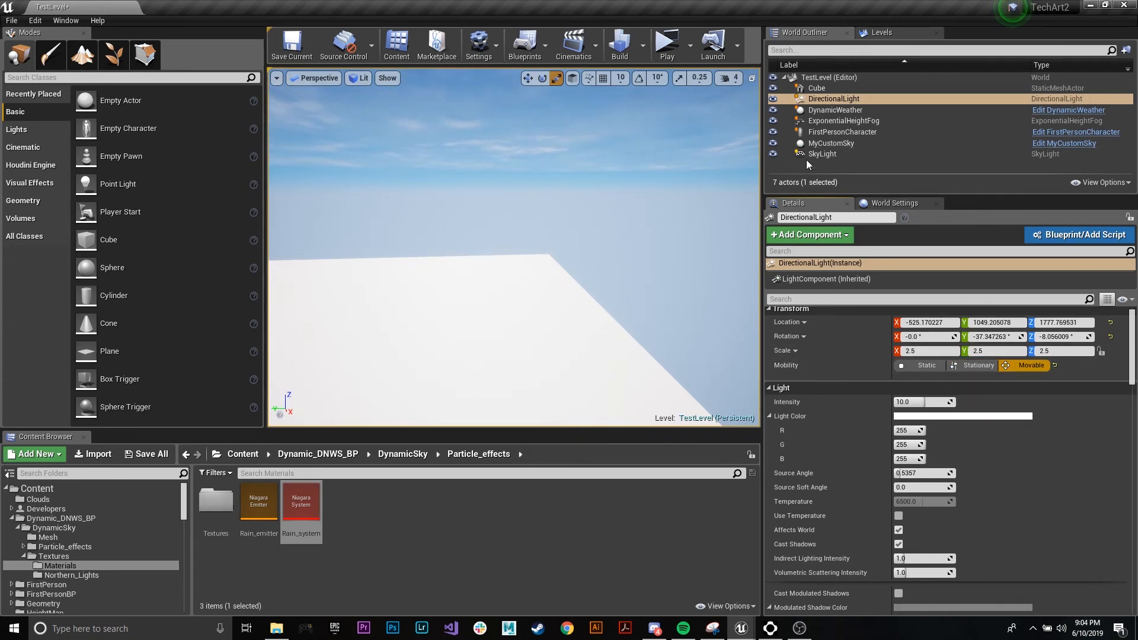
pyautogui.click(667, 44)
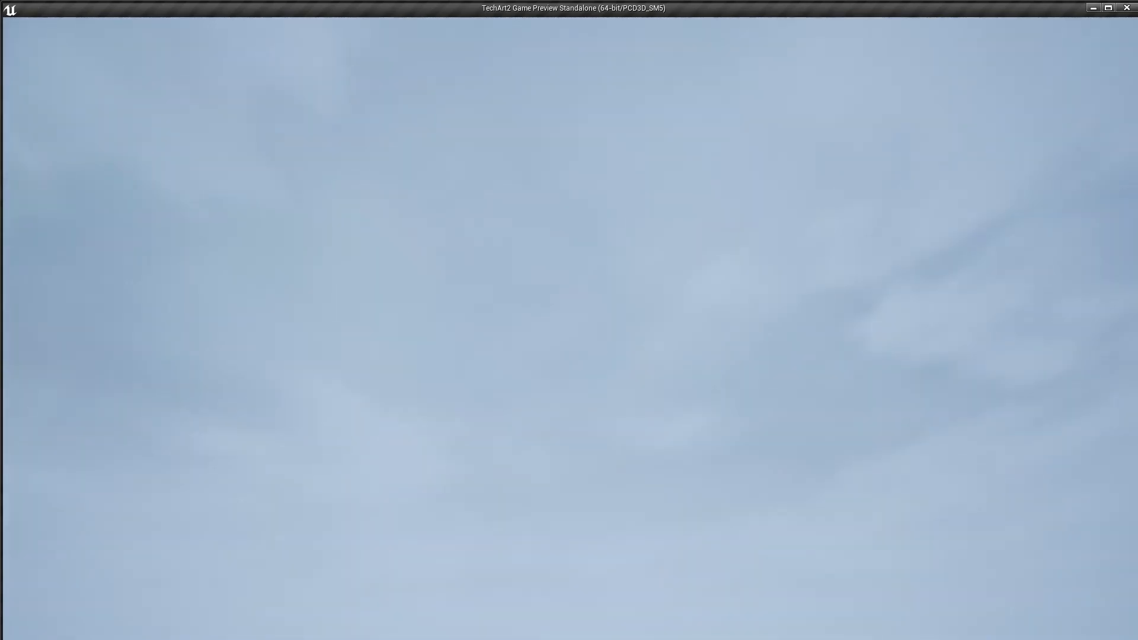
pyautogui.press('Escape')
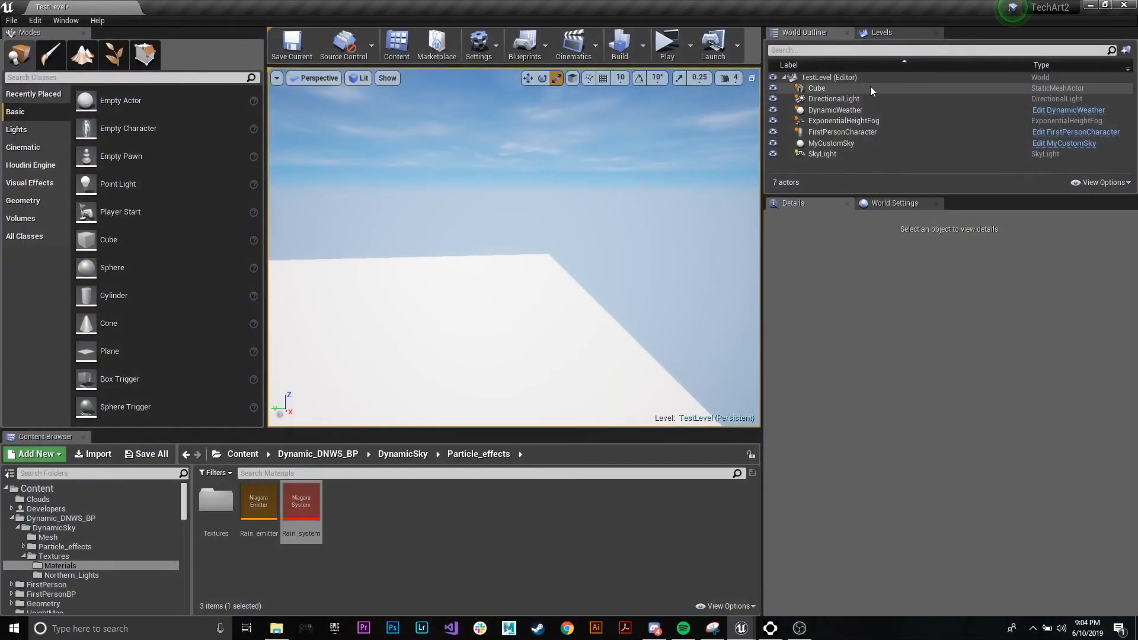
# Turn off Enable Rain in DynamicWeather's Rain VFX Values
pyautogui.click(850, 109)
pyautogui.scroll(-10, 970, 489)
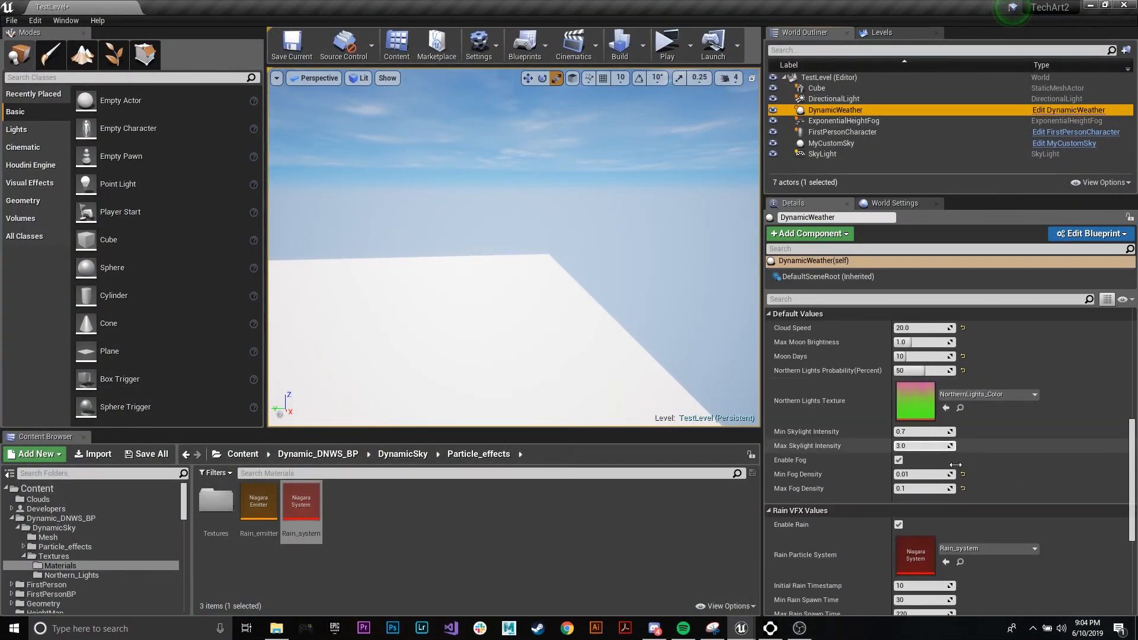
pyautogui.scroll(-5, 867, 470)
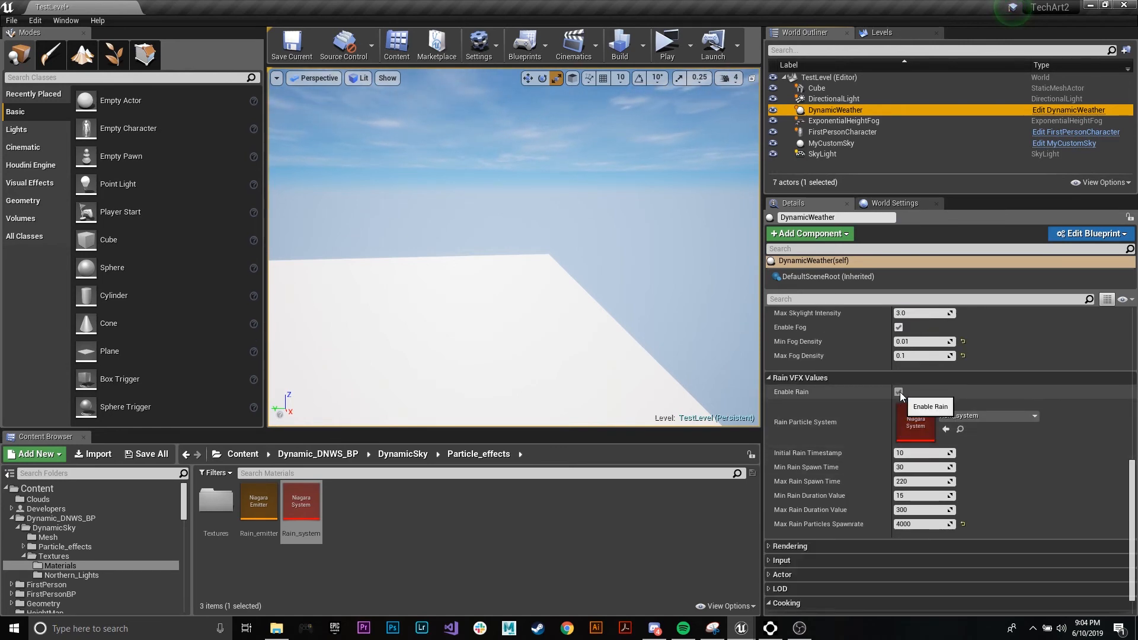
pyautogui.scroll(15, 1005, 483)
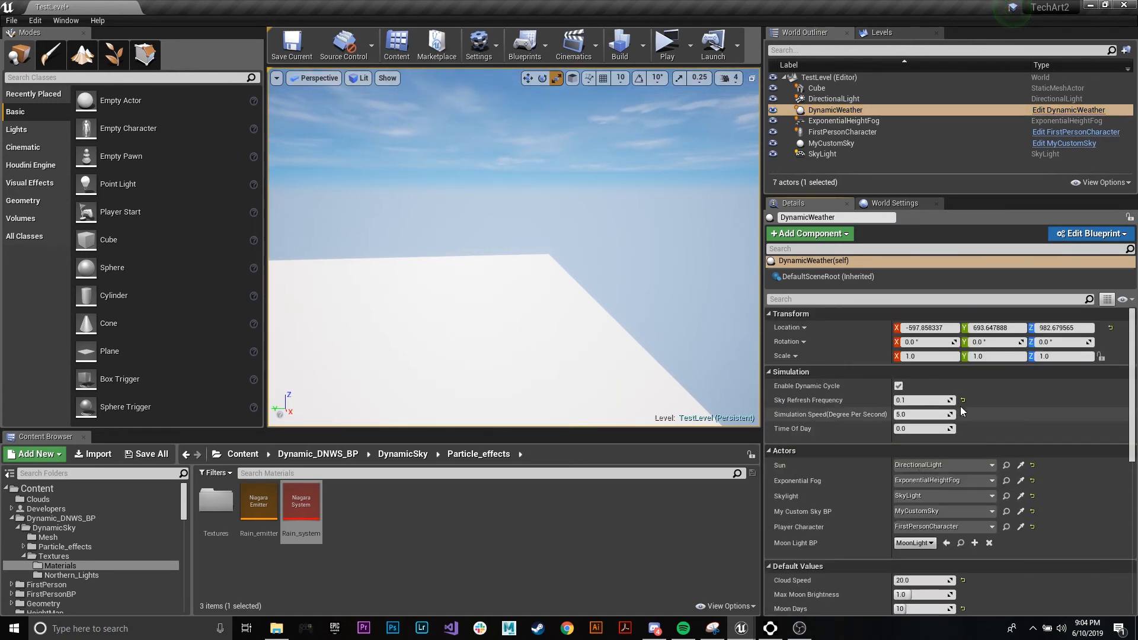
# Try a Max Fog Density of 0.02 on DynamicWeather
pyautogui.scroll(-7, 973, 474)
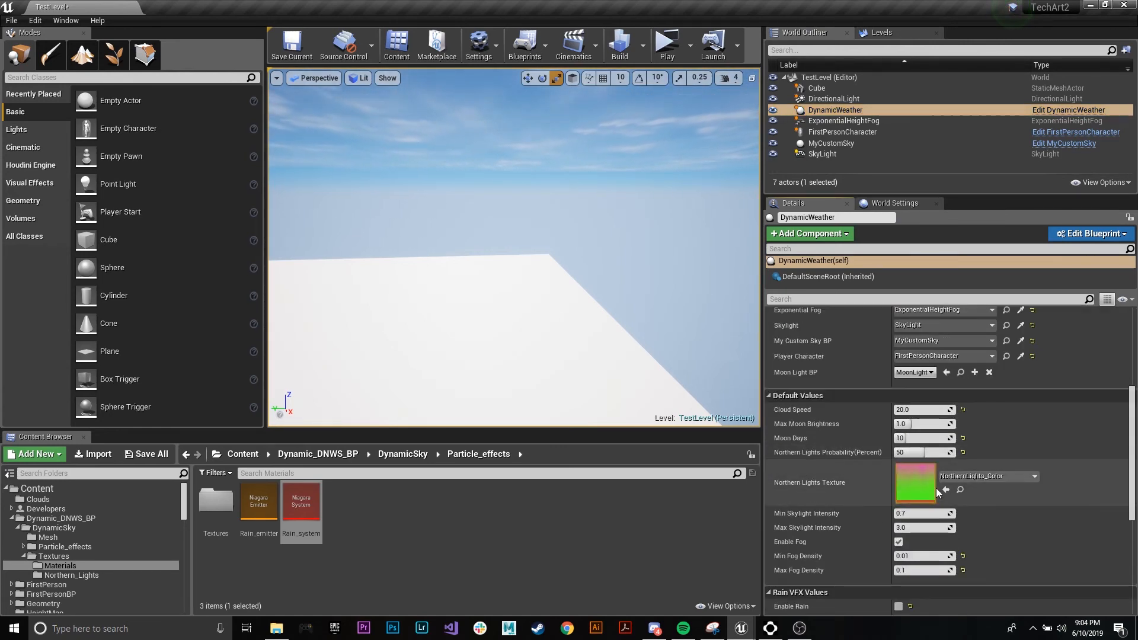
pyautogui.scroll(-2, 936, 489)
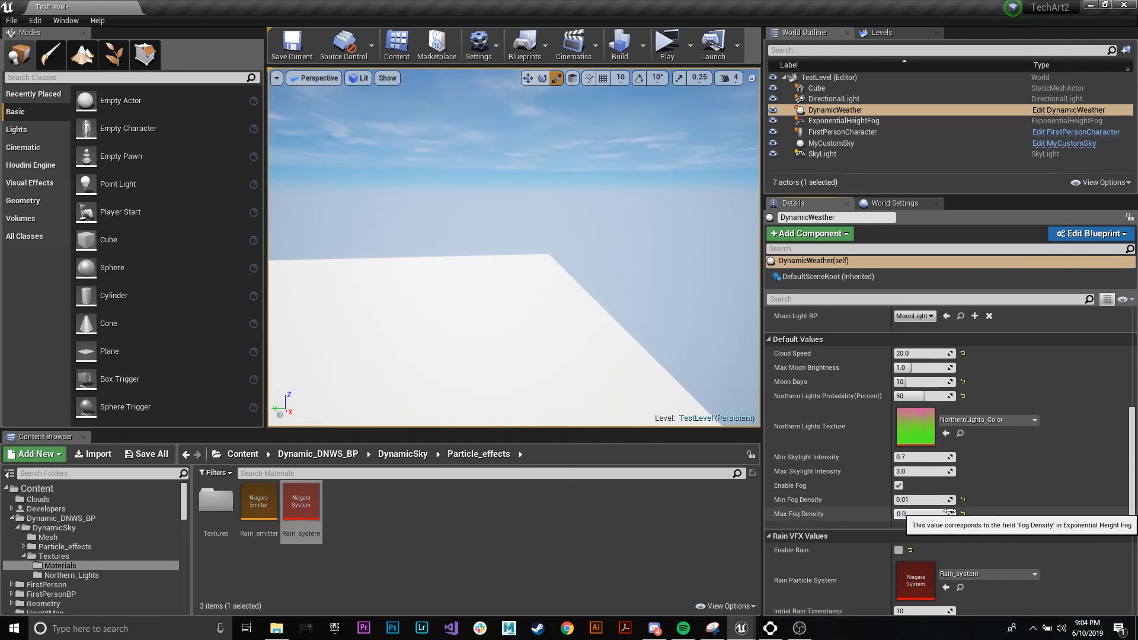
pyautogui.scroll(-2, 936, 439)
pyautogui.scroll(8, 1002, 468)
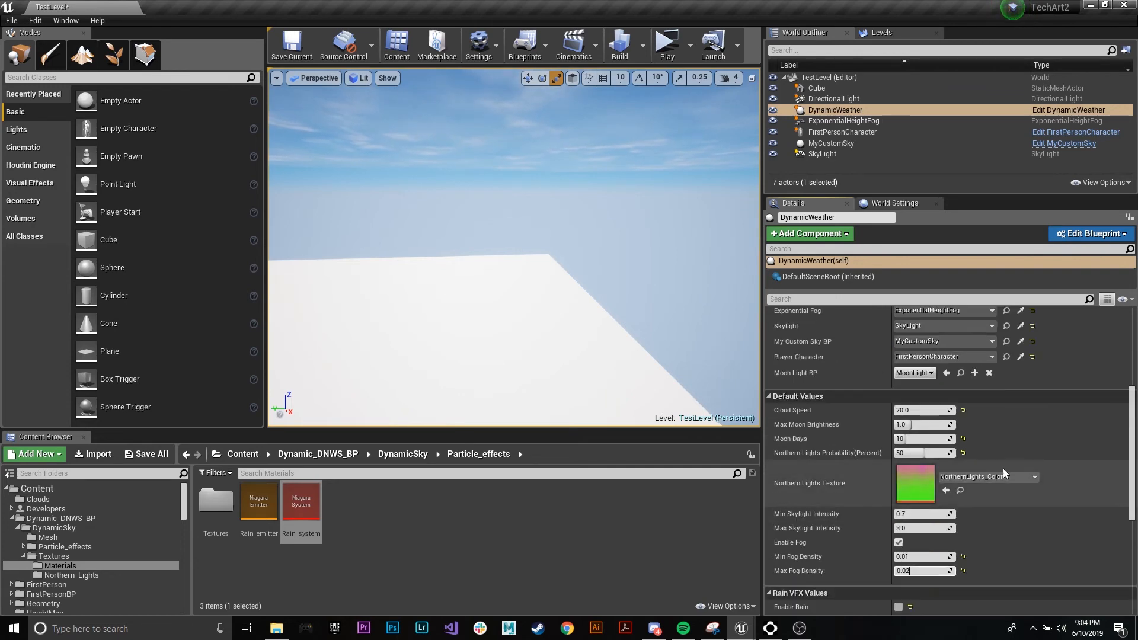
# Set DynamicWeather's Simulation Speed to 20 and watch the night sky with northern lights in a game preview
pyautogui.scroll(2, 1014, 455)
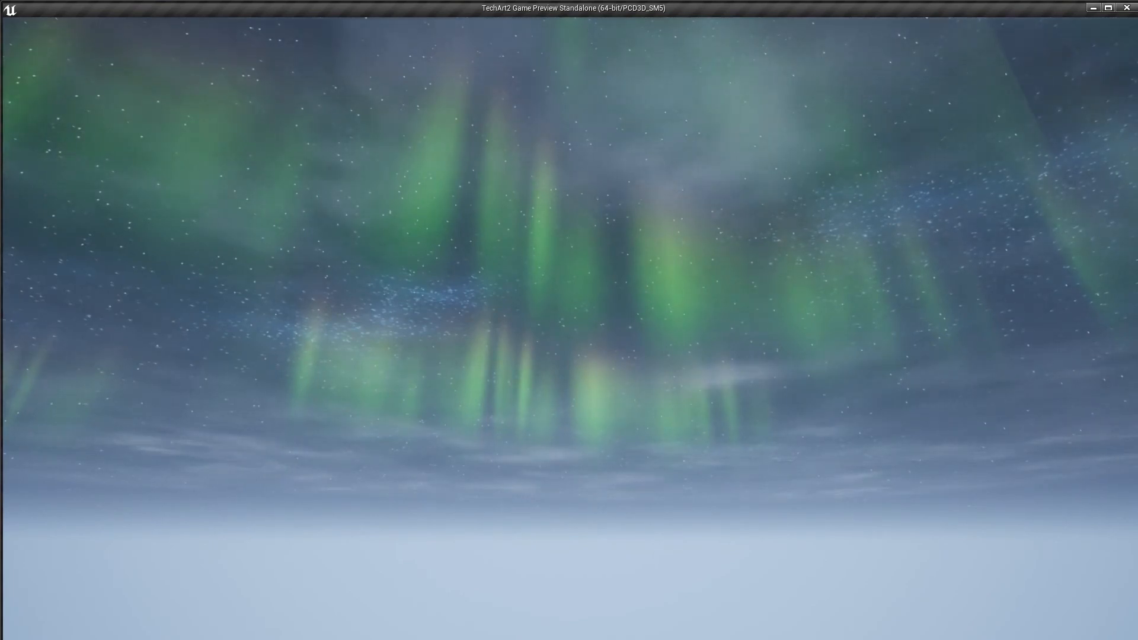
pyautogui.press('Escape')
# Turn Enable Rain back on for DynamicWeather and watch the weather in a game preview
pyautogui.click(843, 110)
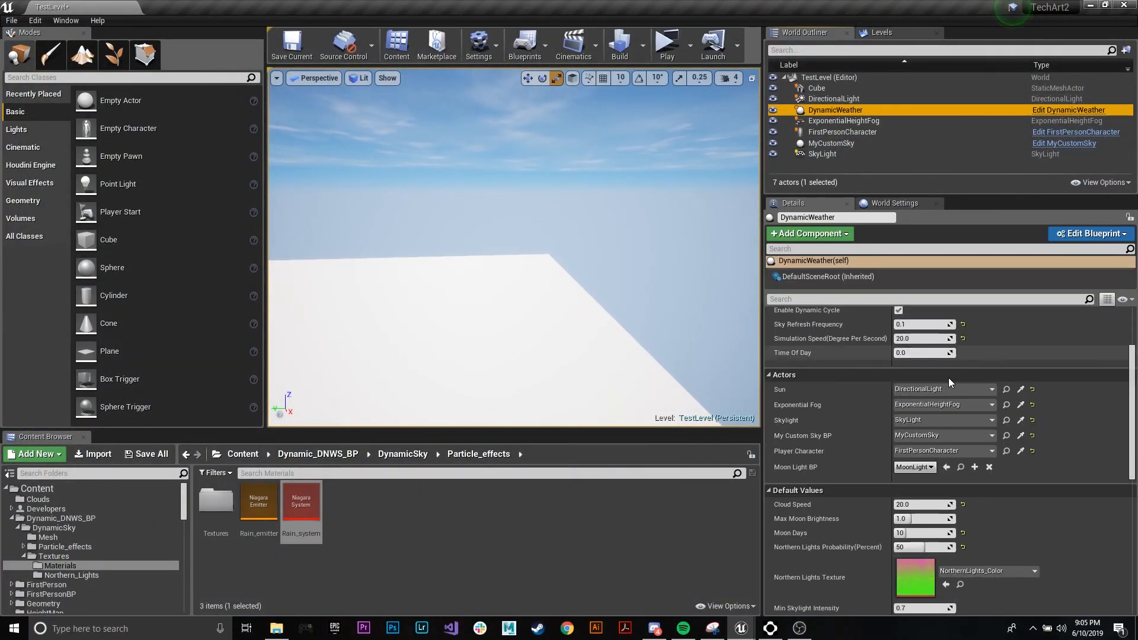
pyautogui.scroll(-2, 948, 379)
pyautogui.scroll(-5, 936, 483)
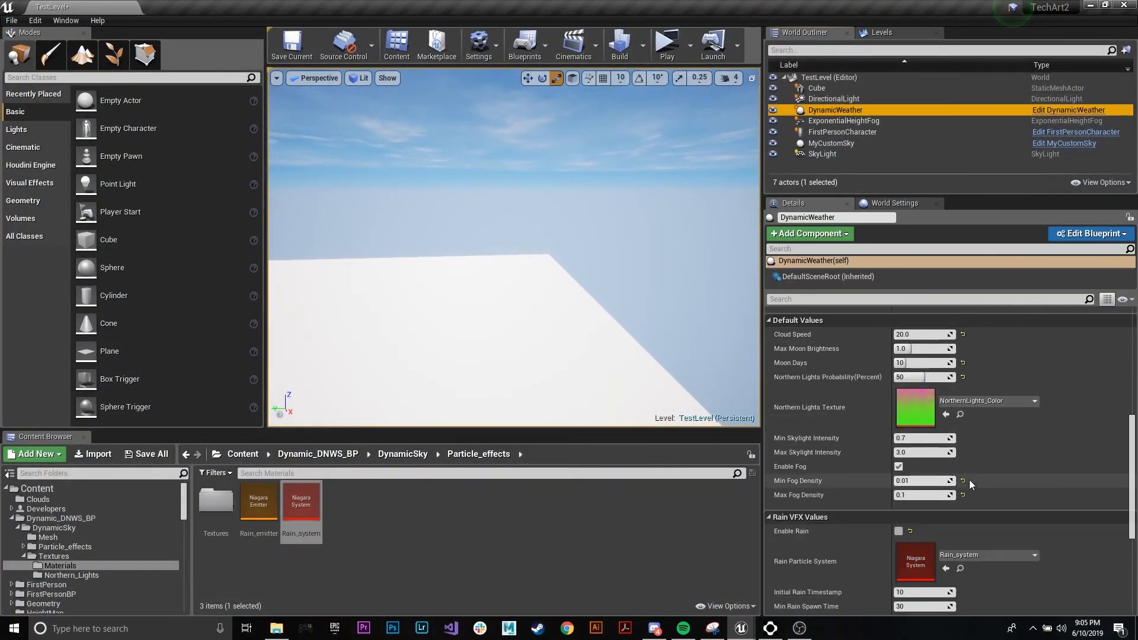
pyautogui.click(898, 531)
pyautogui.scroll(-3, 954, 527)
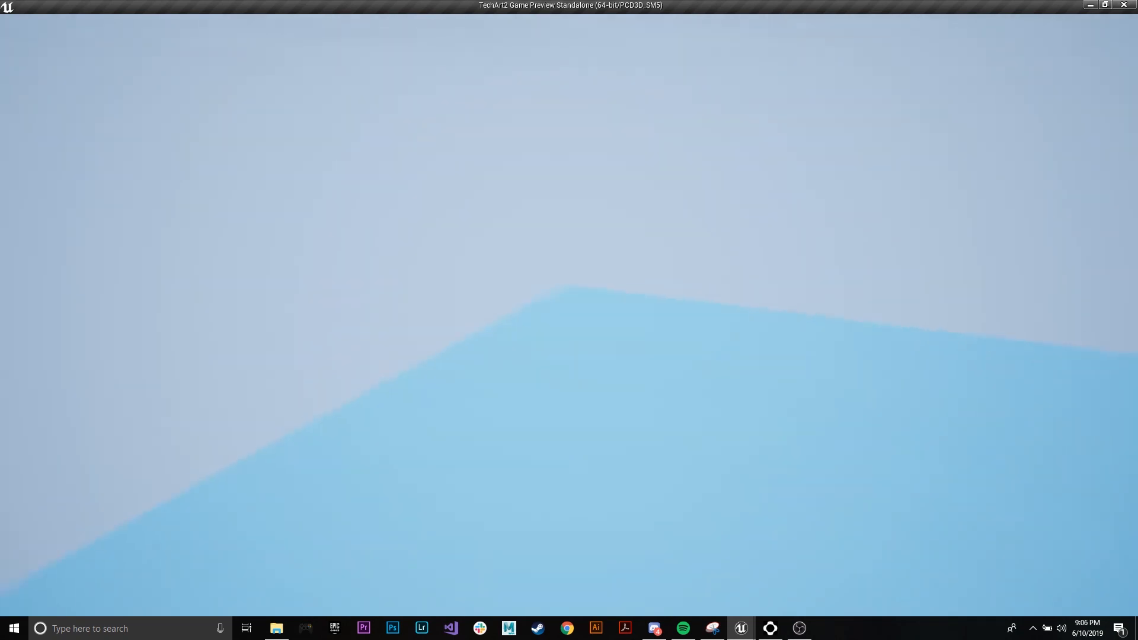
pyautogui.press('Escape')
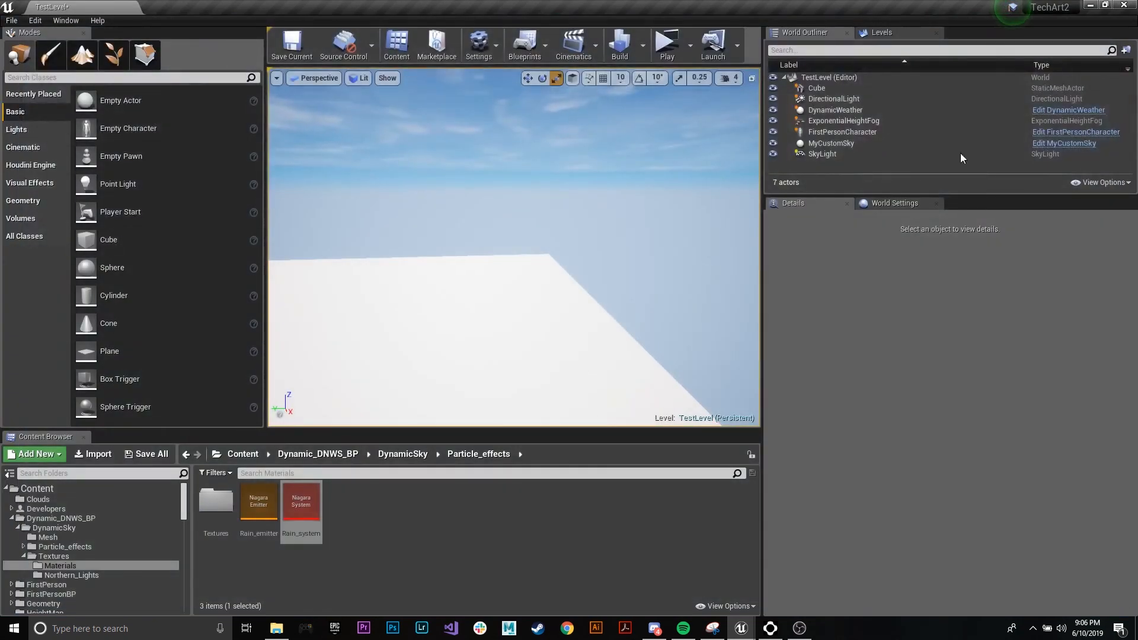
# Set DynamicWeather's Max Fog Density to 0.02 and Initial Rain Timestamp to 0
pyautogui.click(858, 109)
pyautogui.scroll(-10, 997, 364)
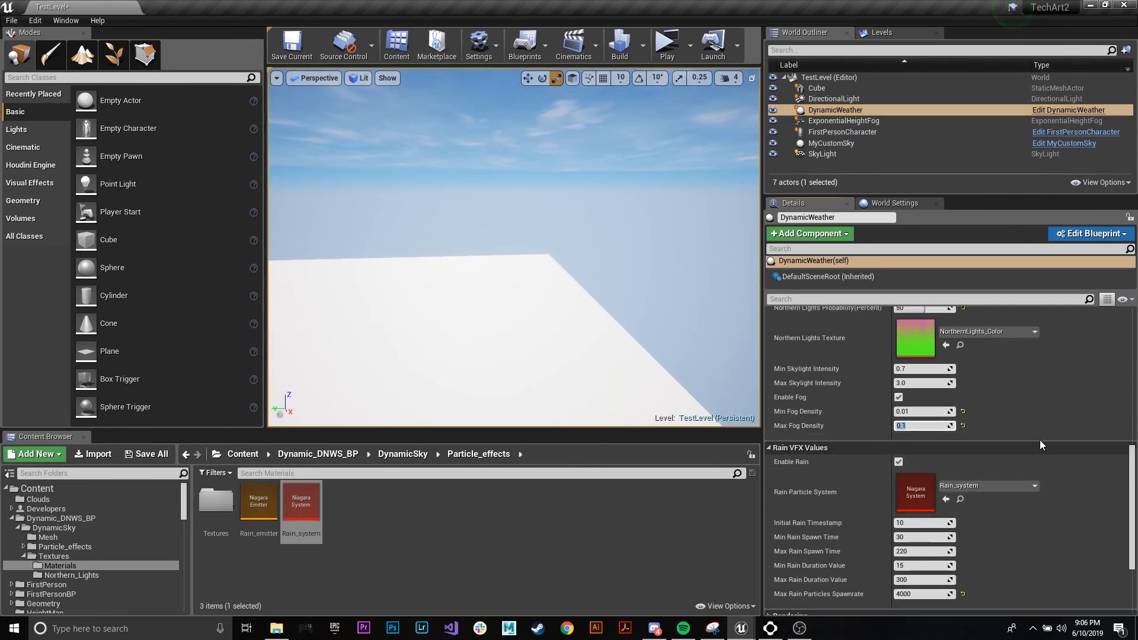
pyautogui.write('0.02')
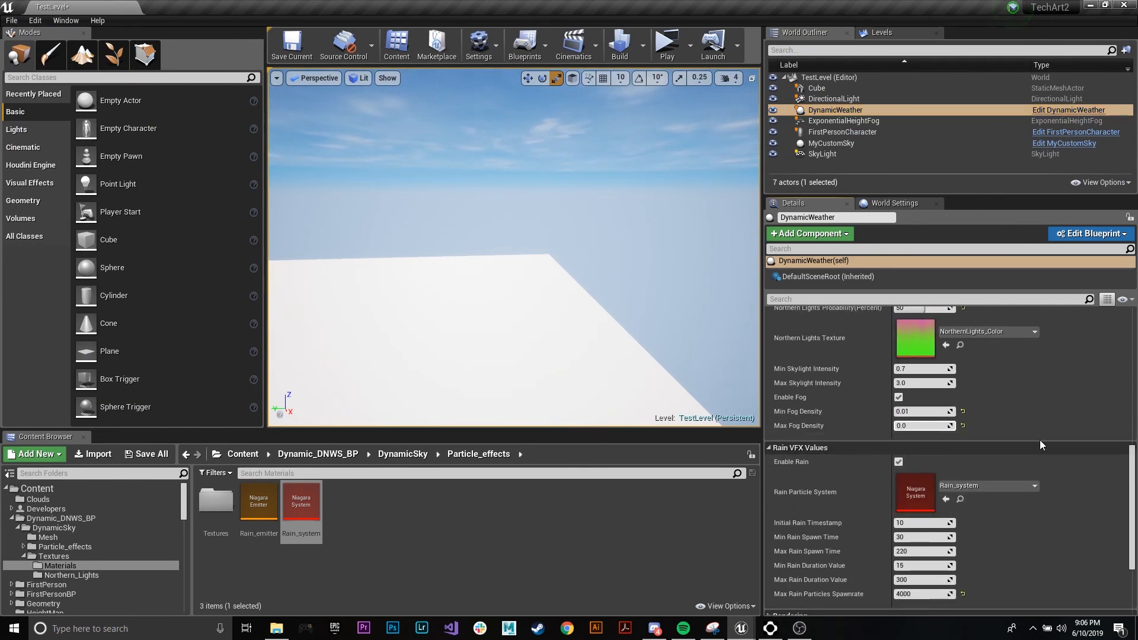
pyautogui.press('Return')
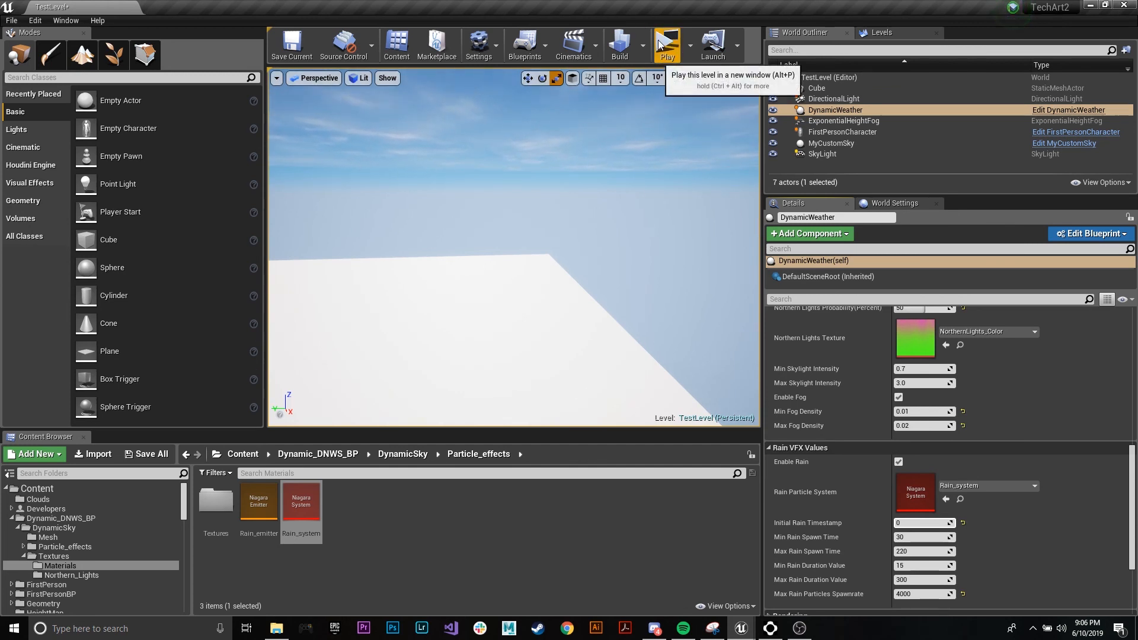
# Run a game preview to check the sky and rain with the new fog and rain timing
pyautogui.click(652, 69)
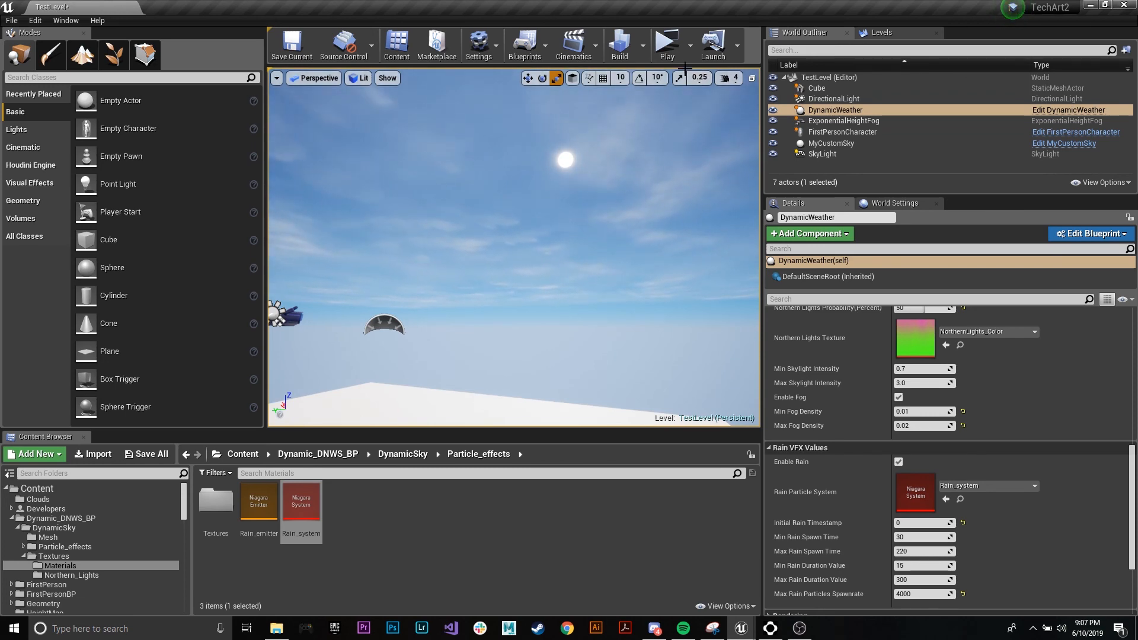
pyautogui.click(673, 53)
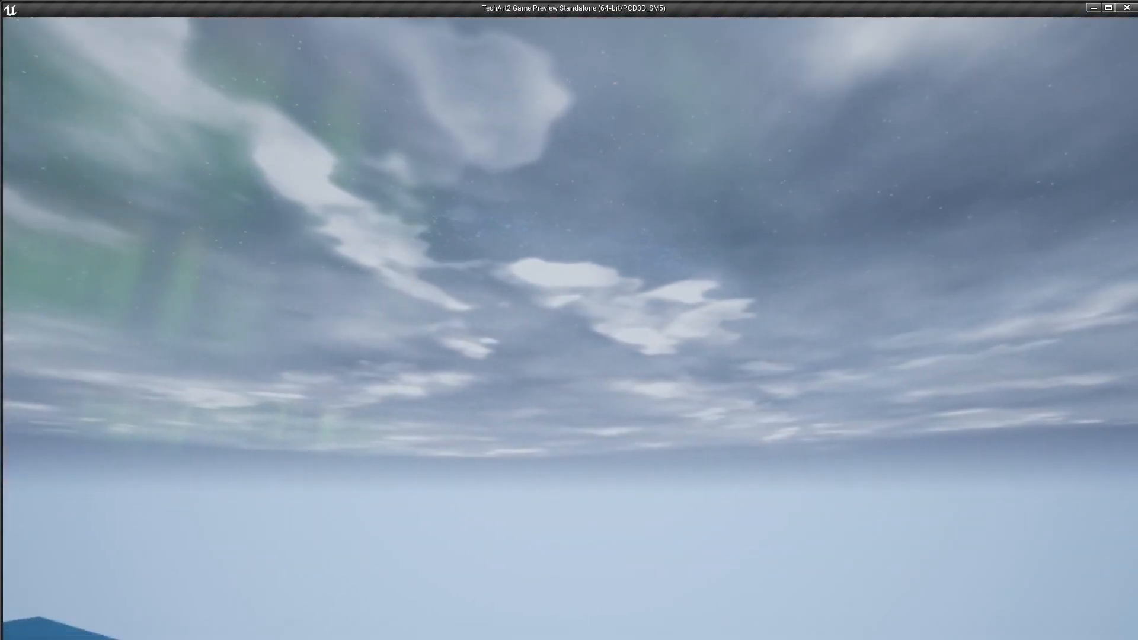
pyautogui.press('Escape')
# Set DynamicWeather's Simulation Speed to 0.2 and Sky Refresh Frequency to 2
pyautogui.click(834, 110)
pyautogui.scroll(10, 952, 395)
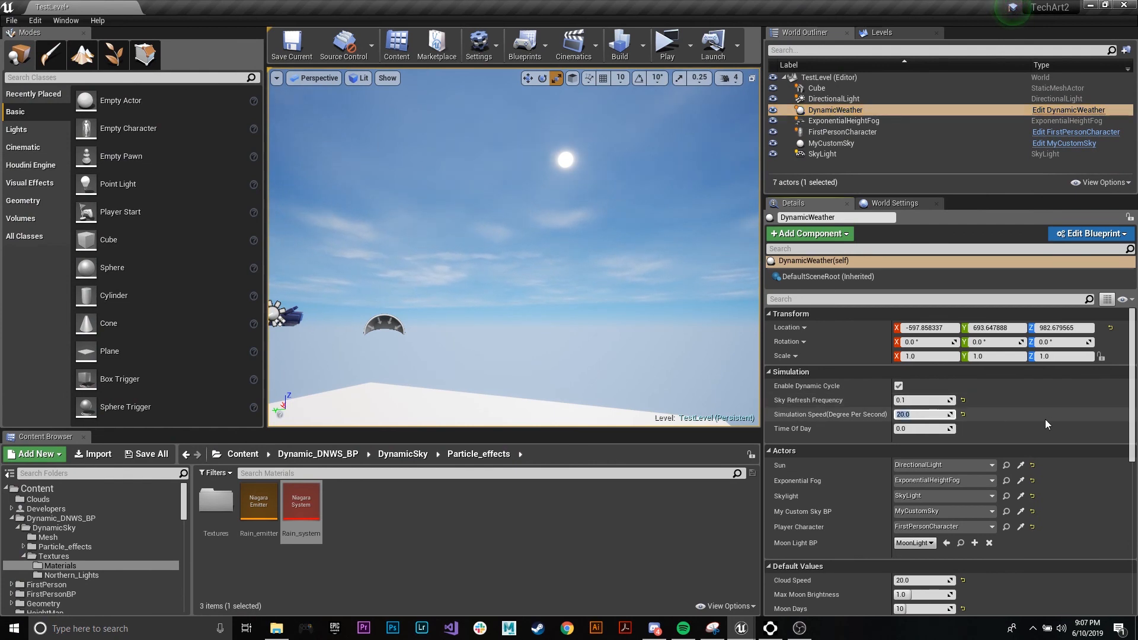
pyautogui.write('0.2')
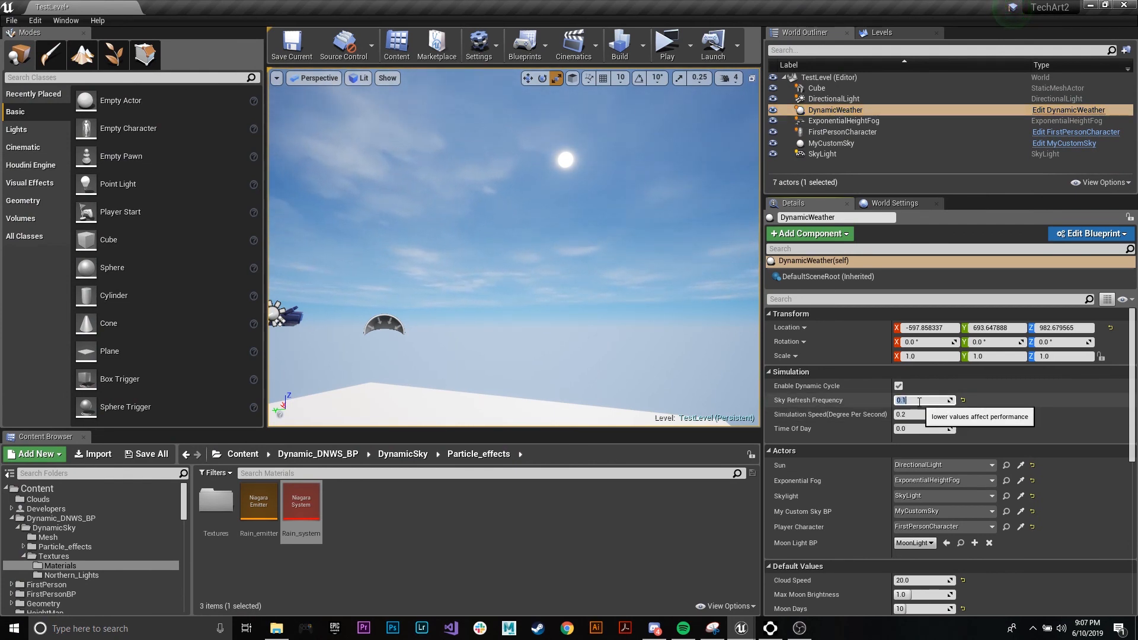
# Move around in a game preview to watch the clouds and rain at the slower simulation speed
pyautogui.click(665, 47)
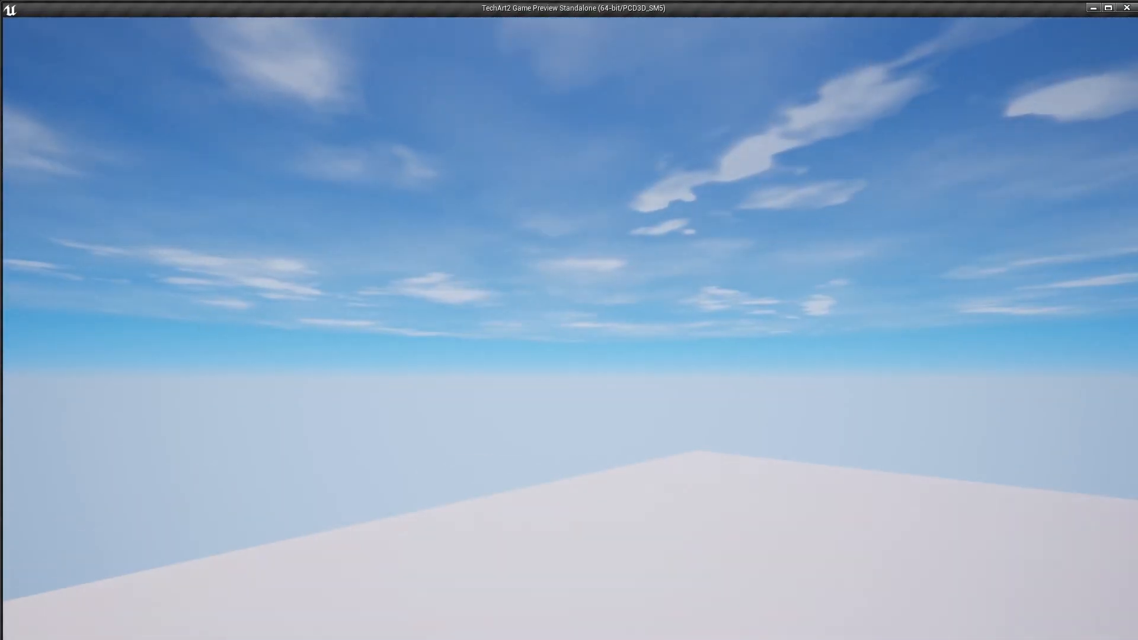
pyautogui.press('w')
pyautogui.press('a')
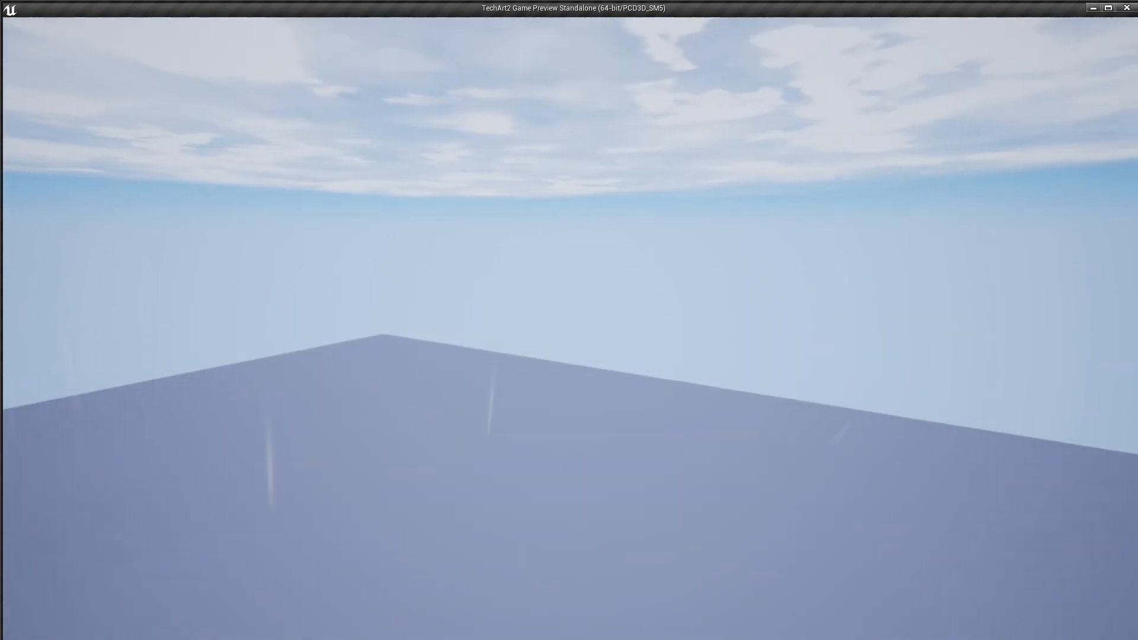
pyautogui.press('Escape')
# Set DynamicWeather's Northern Lights Probability to 100 percent and its Northern Lights Texture to NorthernLights_Color2
pyautogui.click(835, 110)
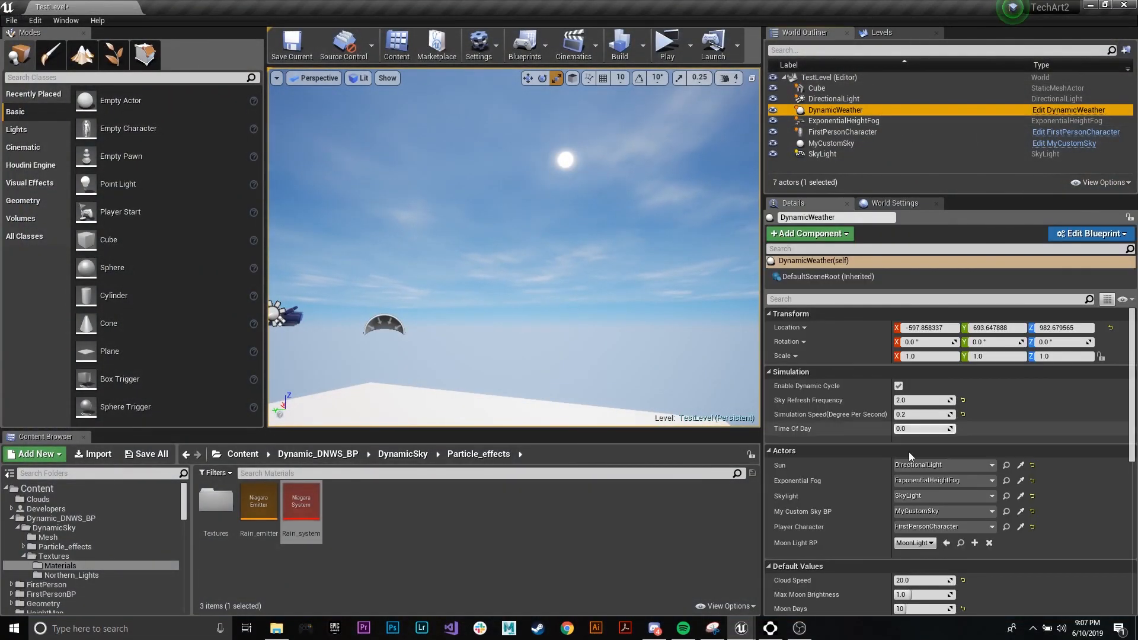
pyautogui.scroll(-10, 1022, 507)
pyautogui.scroll(-3, 920, 544)
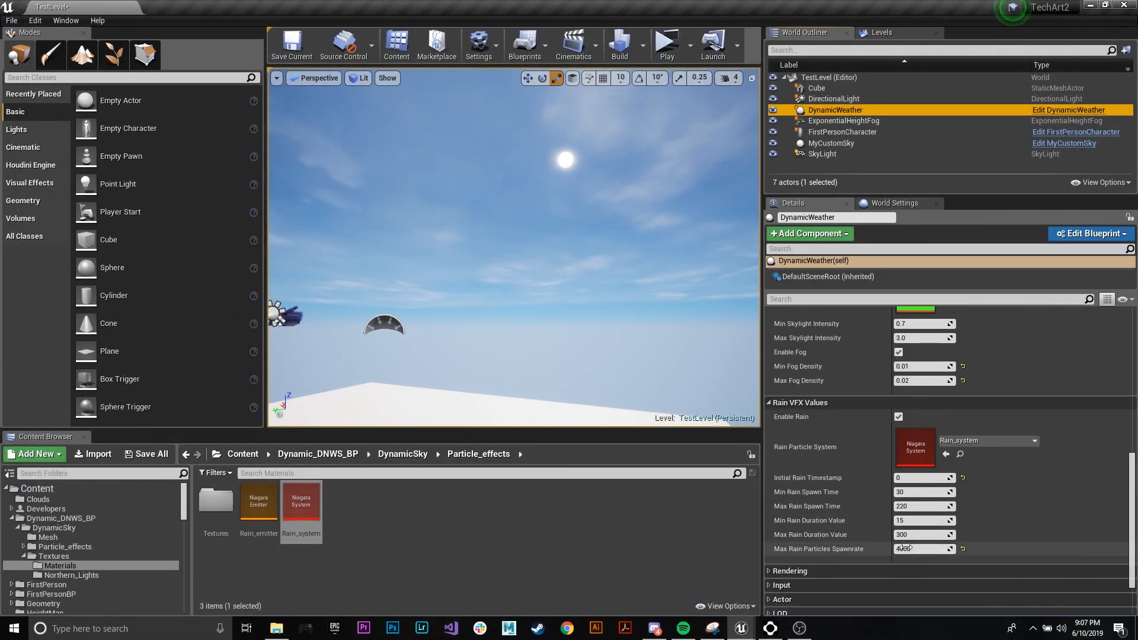
pyautogui.click(908, 549)
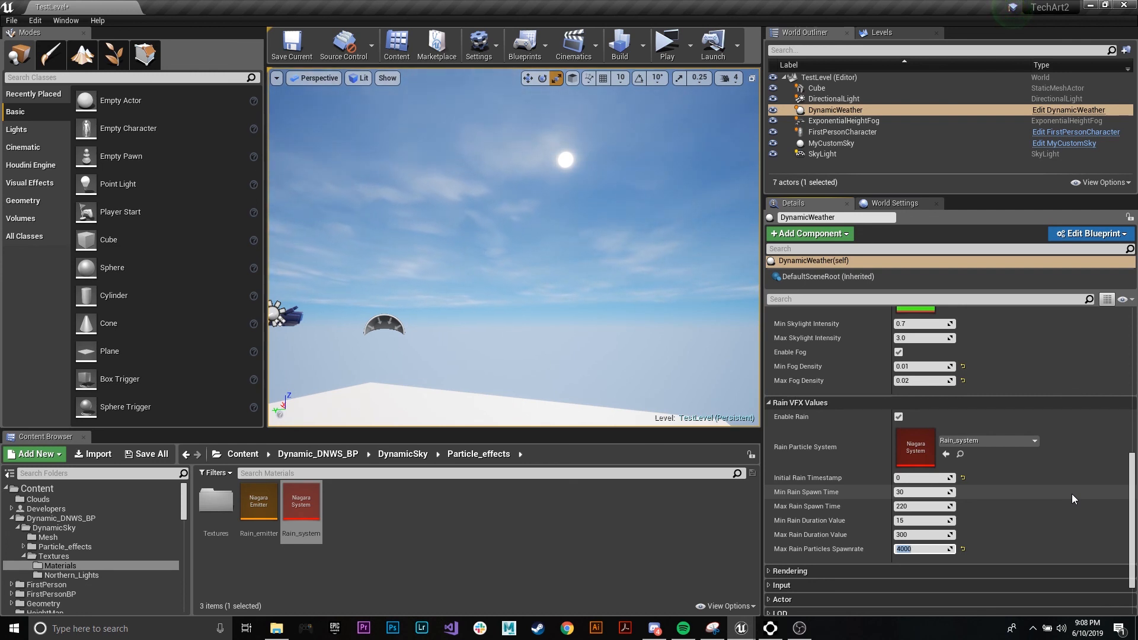
pyautogui.scroll(8, 1068, 493)
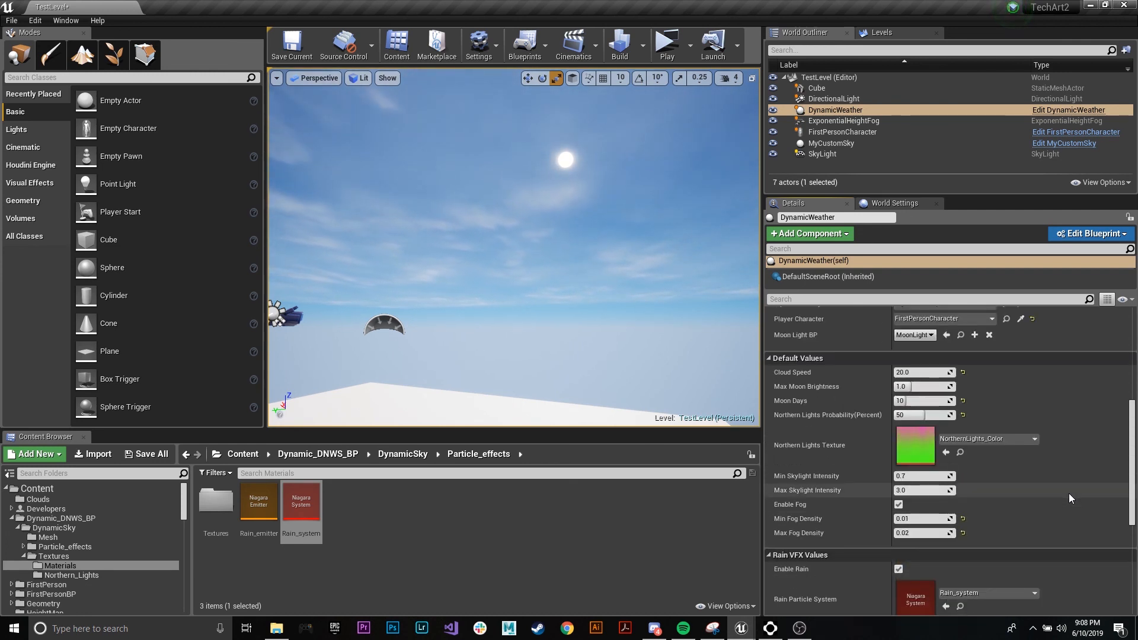
pyautogui.scroll(-3, 1064, 500)
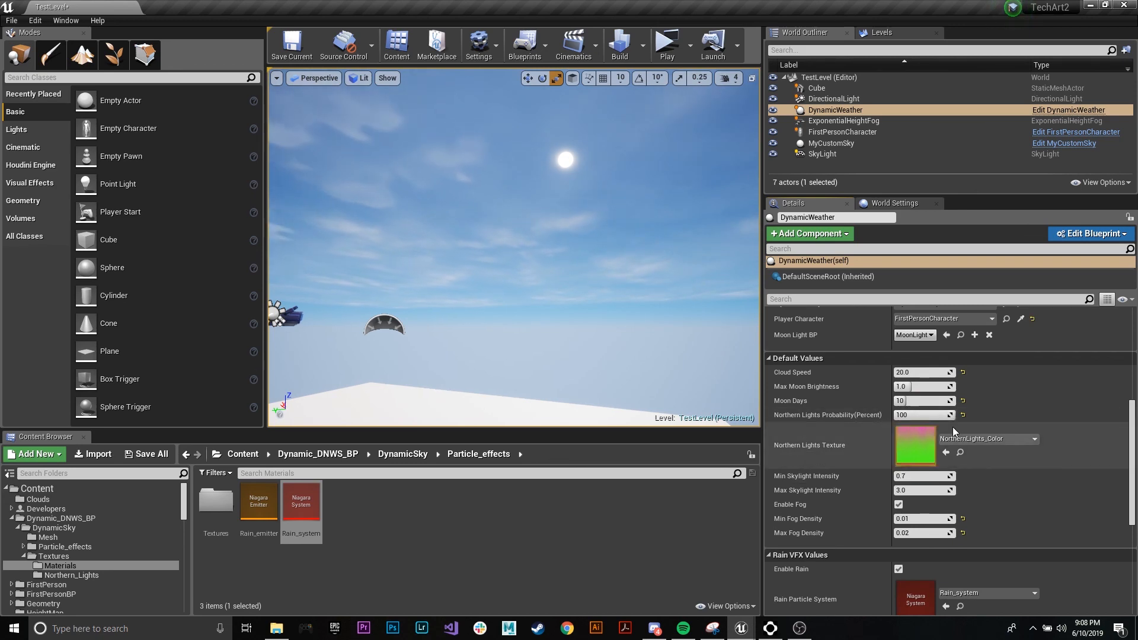
pyautogui.click(978, 439)
pyautogui.click(970, 369)
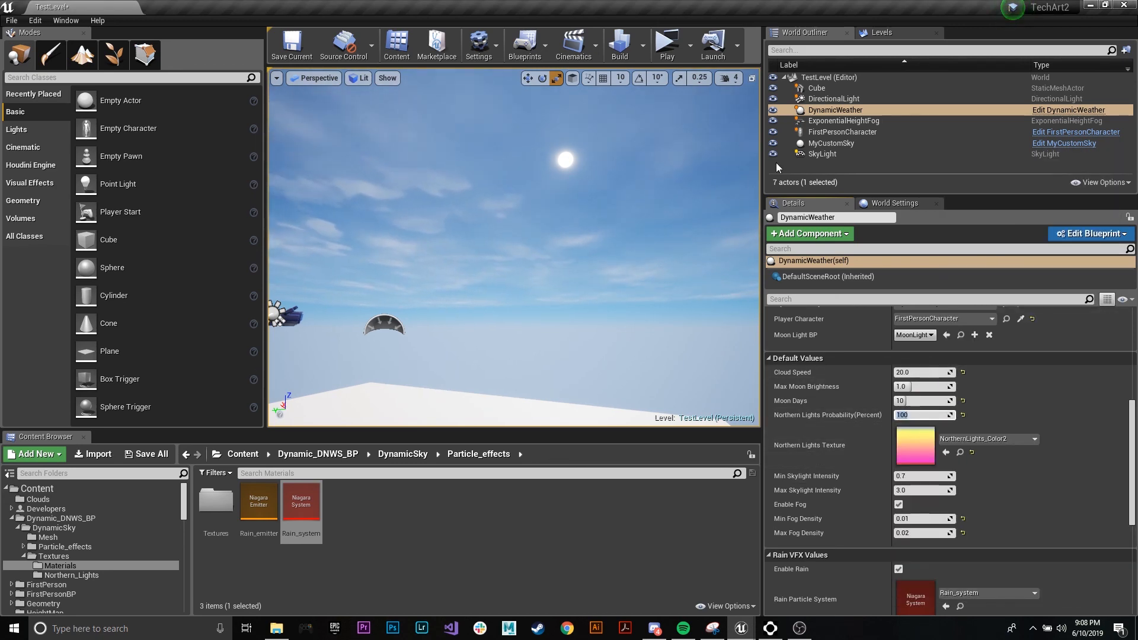
# Set DynamicWeather's Simulation Speed to 10 and watch the sky in a game preview
pyautogui.scroll(8, 960, 356)
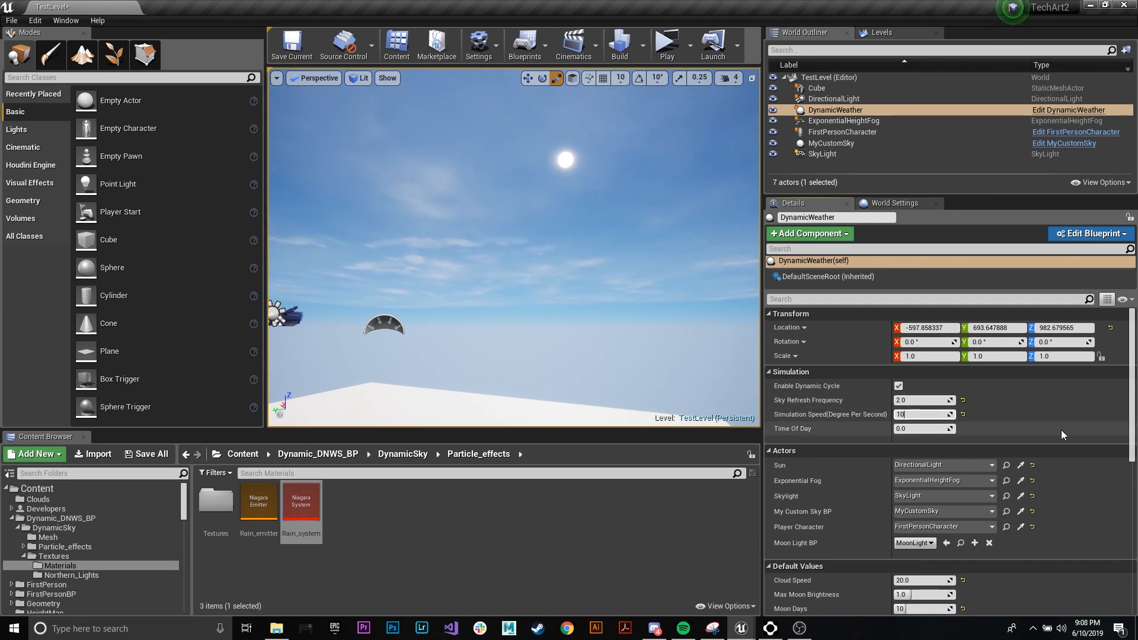
pyautogui.write('10')
pyautogui.press('Return')
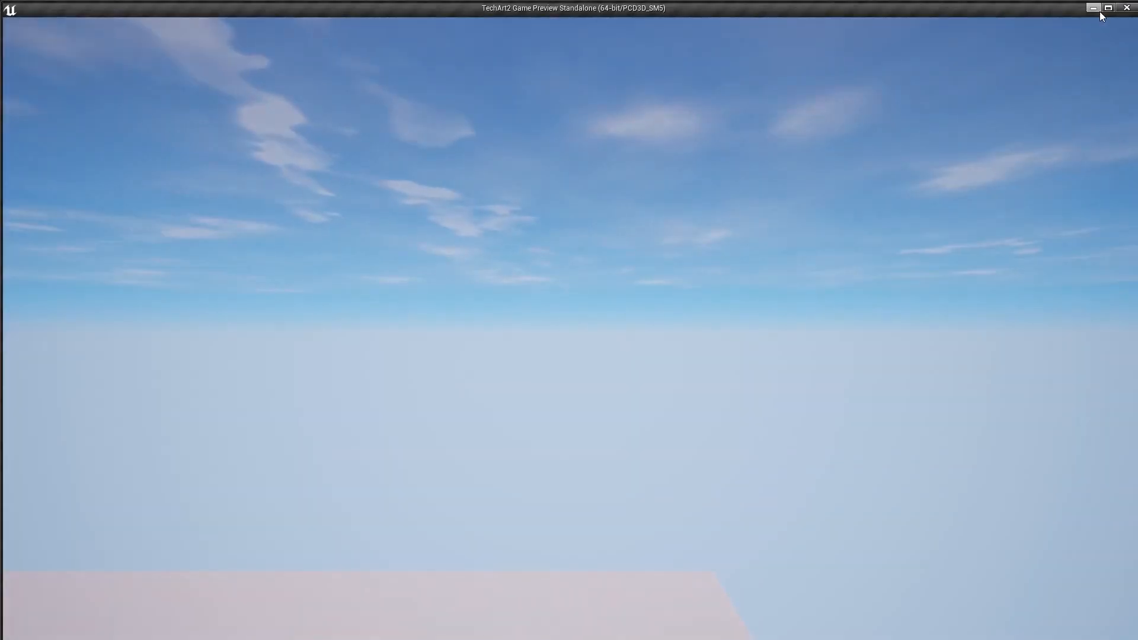
pyautogui.click(830, 275)
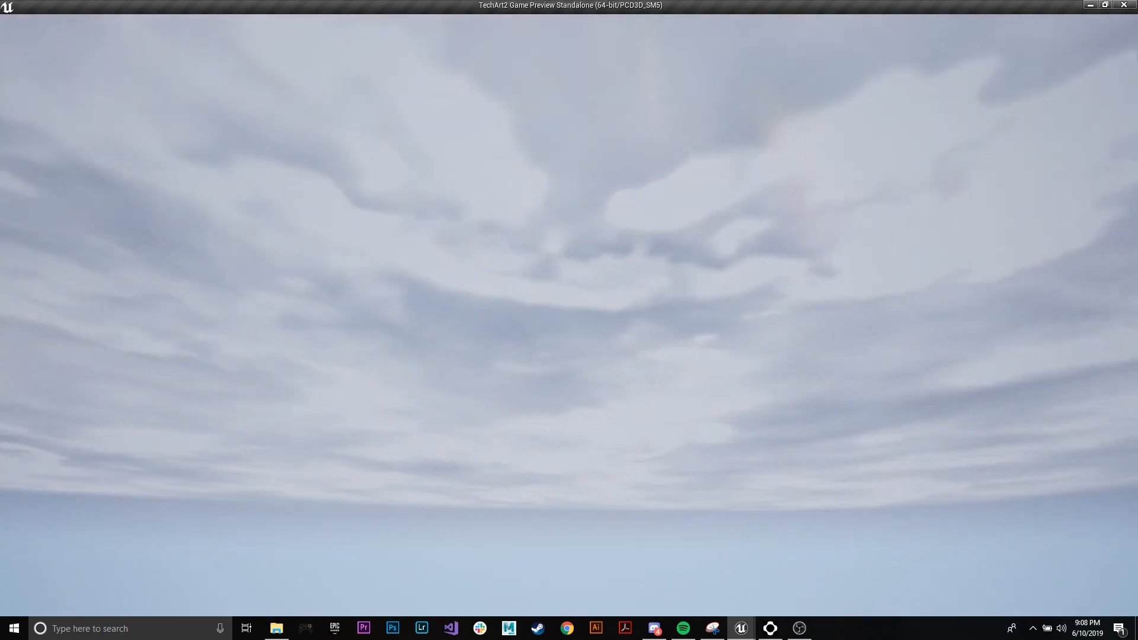
pyautogui.press('Escape')
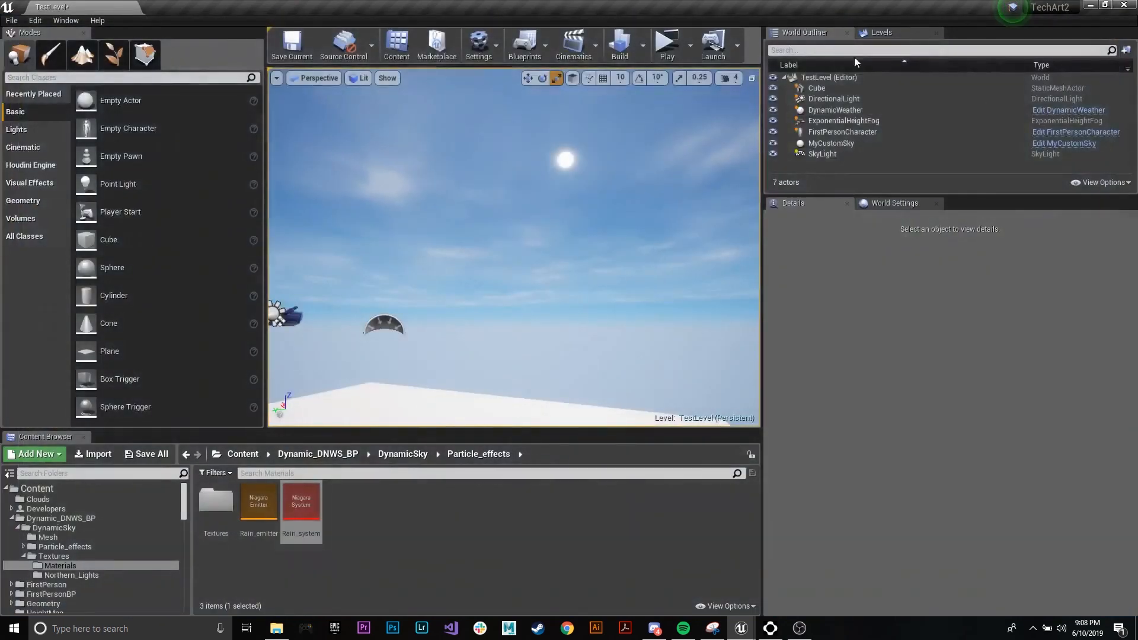
# Turn off Enable Rain for DynamicWeather and start a game preview to check the northern lights
pyautogui.click(836, 109)
pyautogui.scroll(-10, 963, 452)
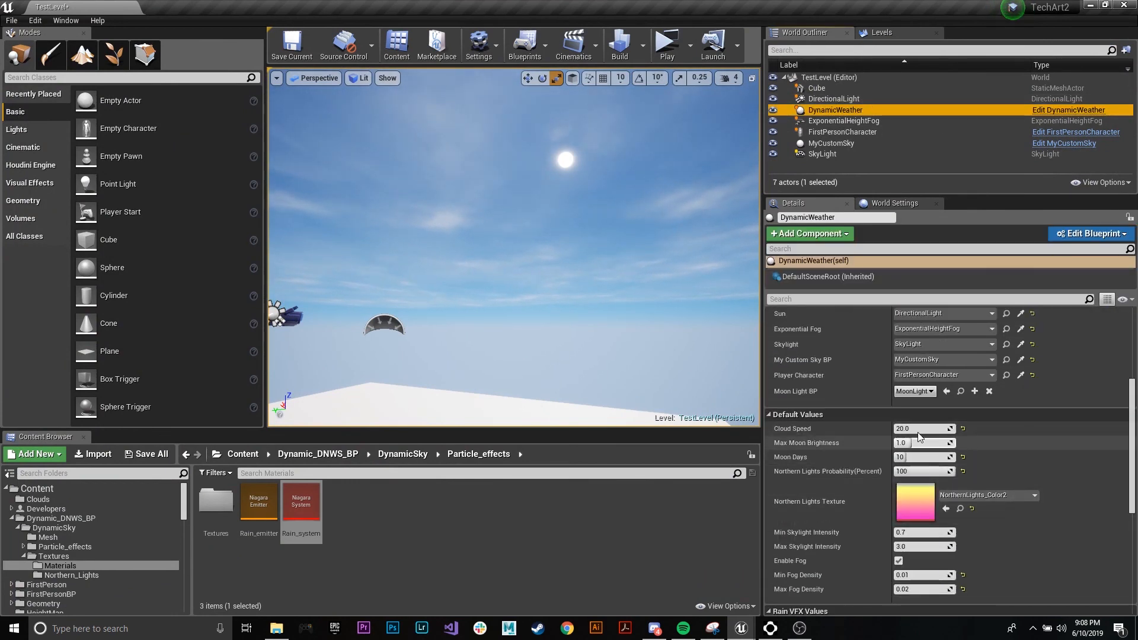
pyautogui.scroll(-2, 929, 506)
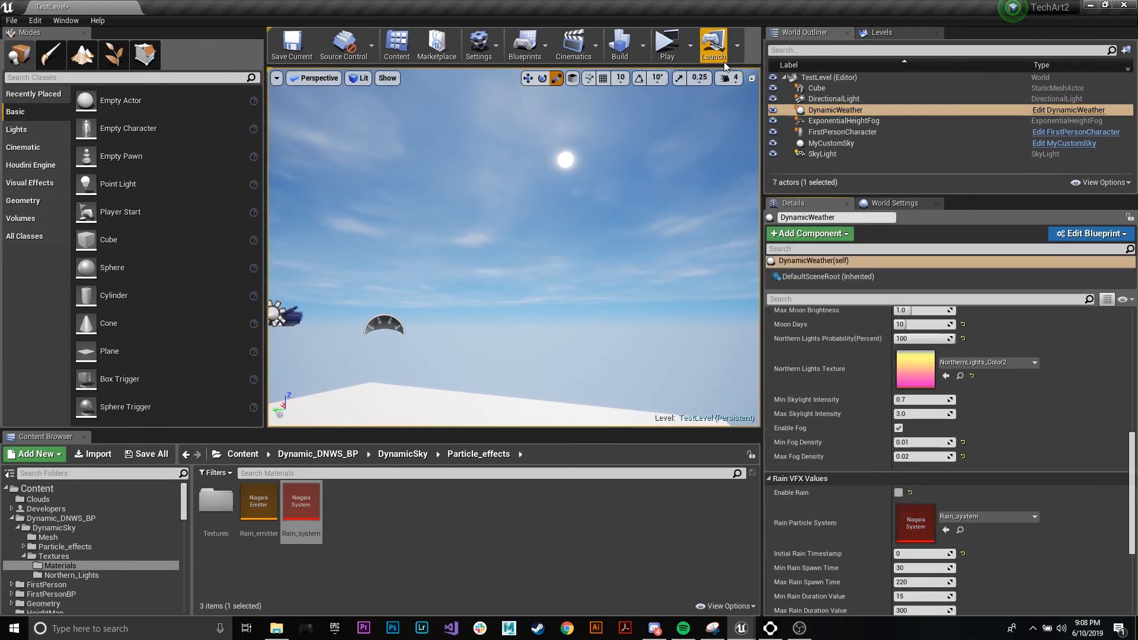
pyautogui.click(665, 46)
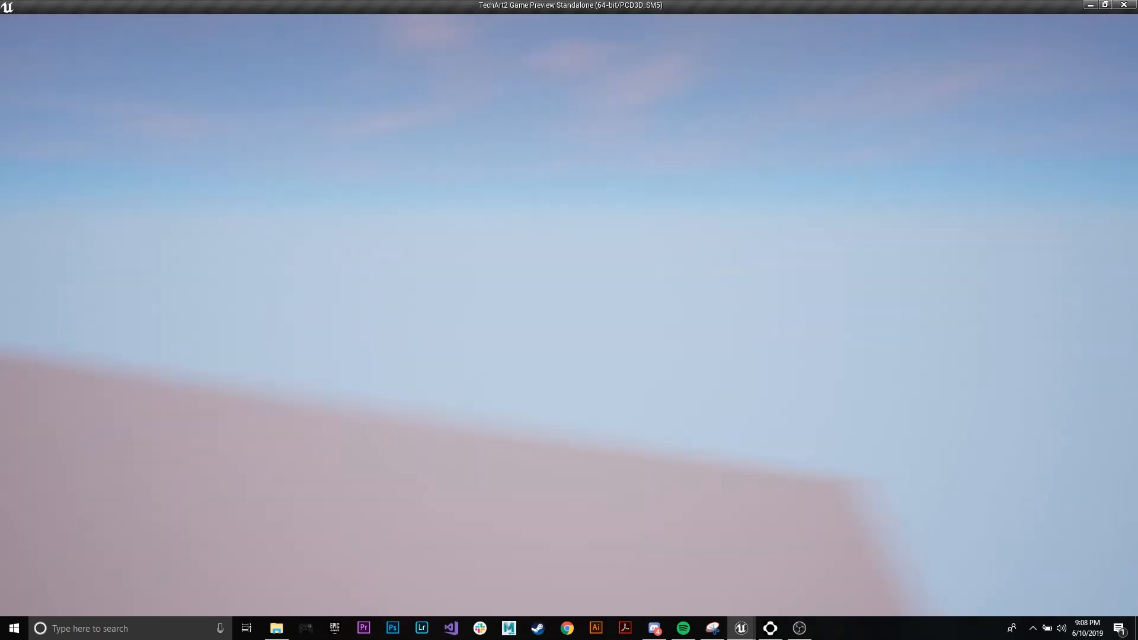